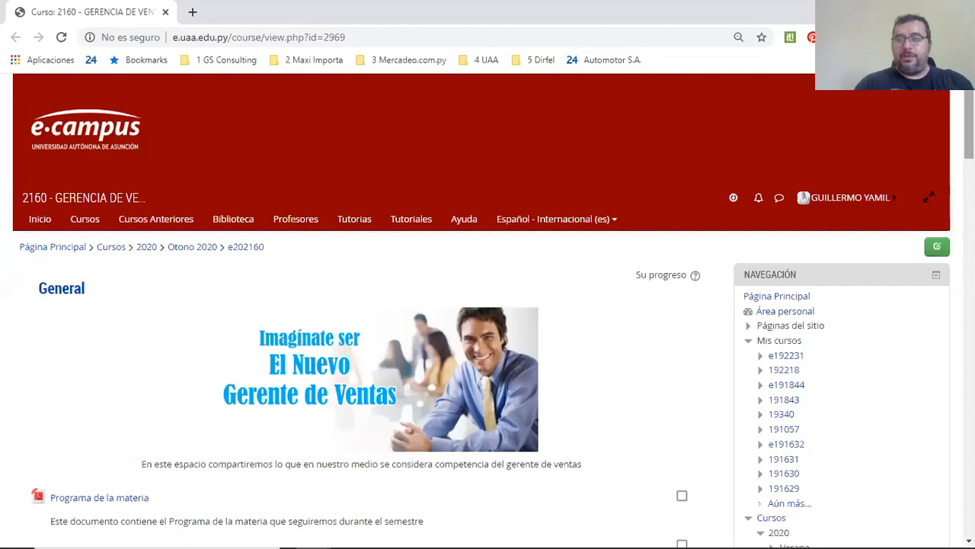
Open the category editing page of the course's question bank
scroll(493, 312, down, 2)
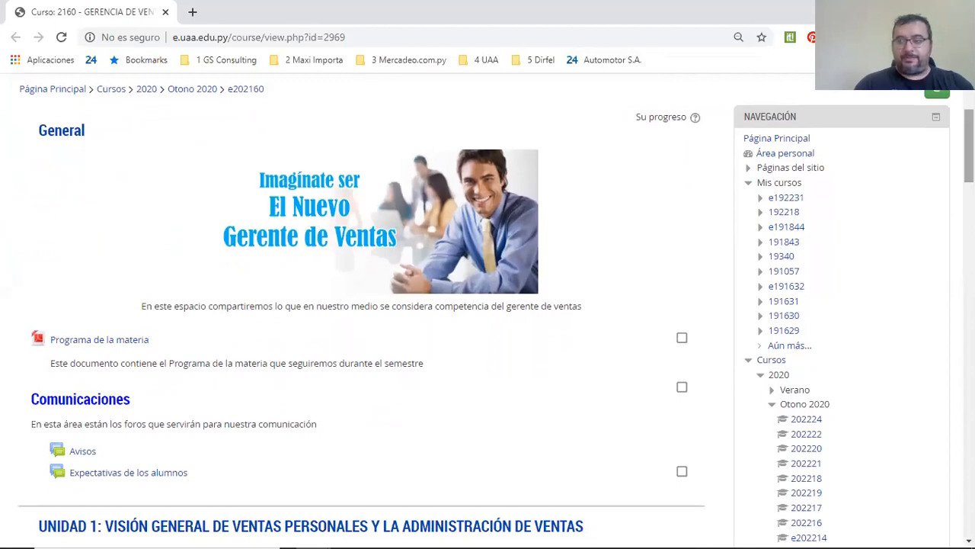
scroll(533, 228, down, 2)
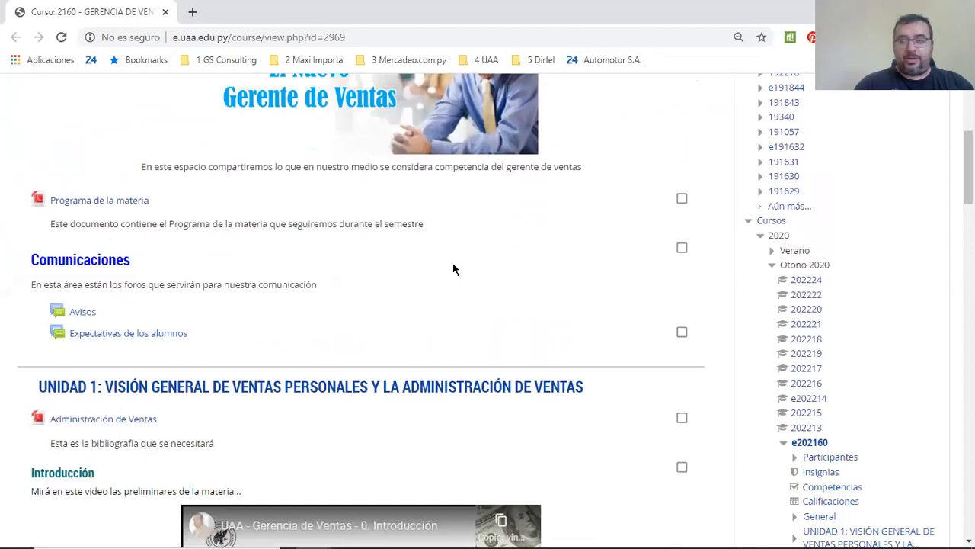
scroll(453, 268, down, 3)
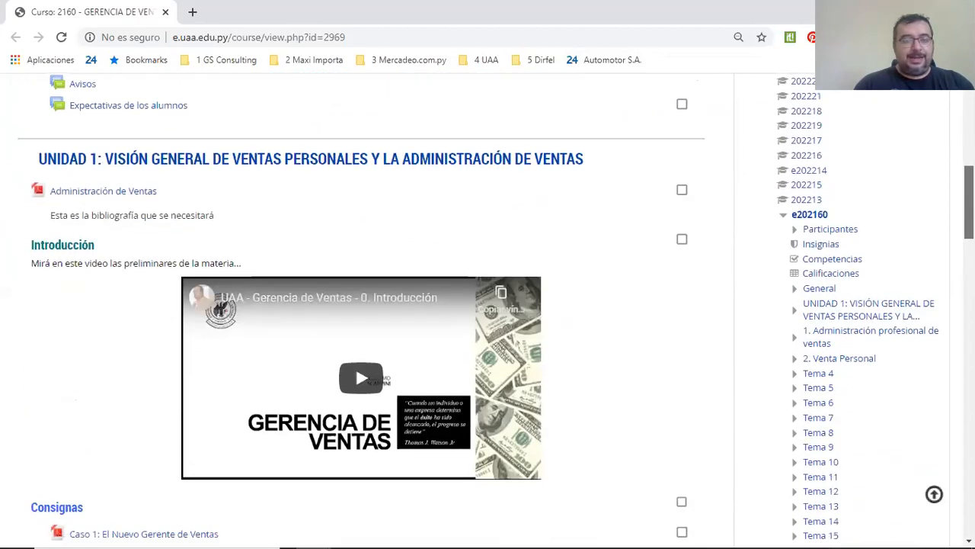
scroll(488, 305, down, 1)
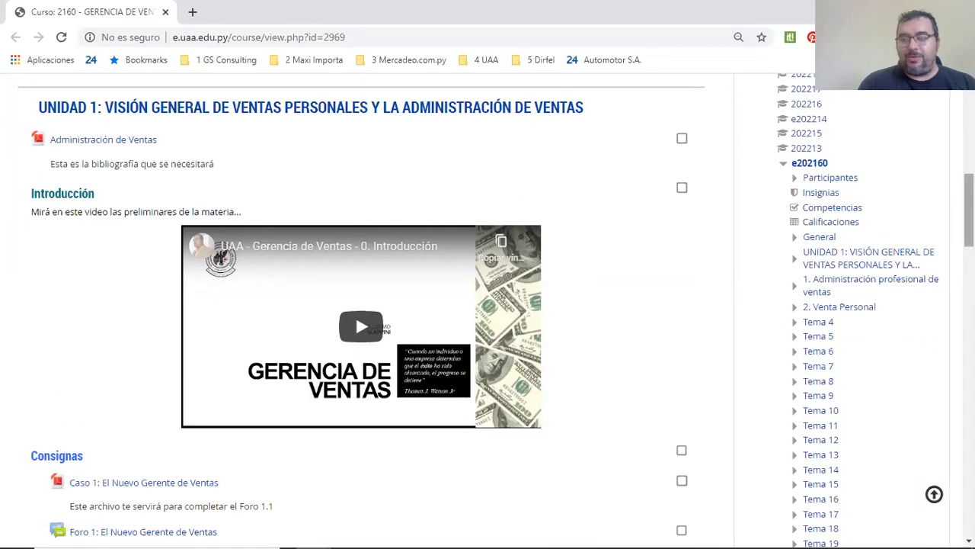
scroll(922, 219, down, 6)
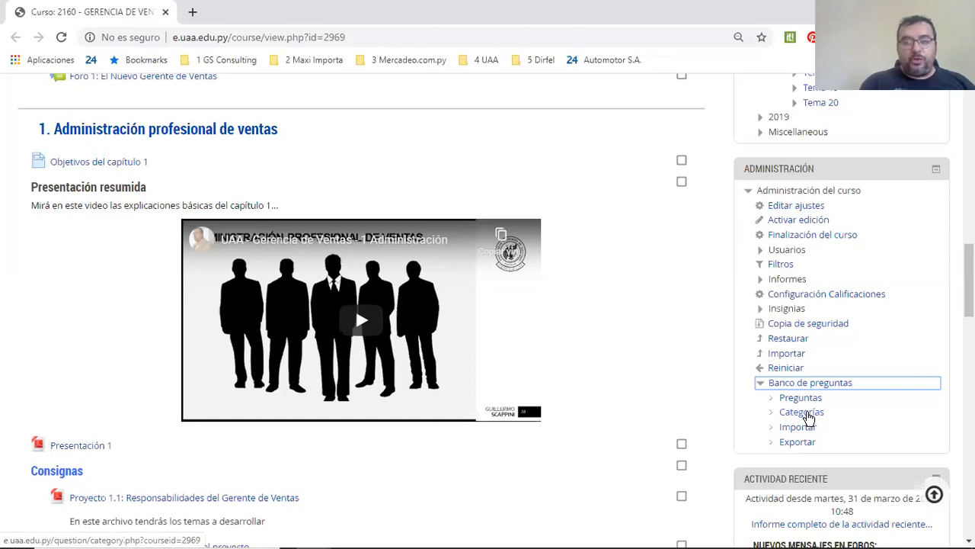
click(808, 418)
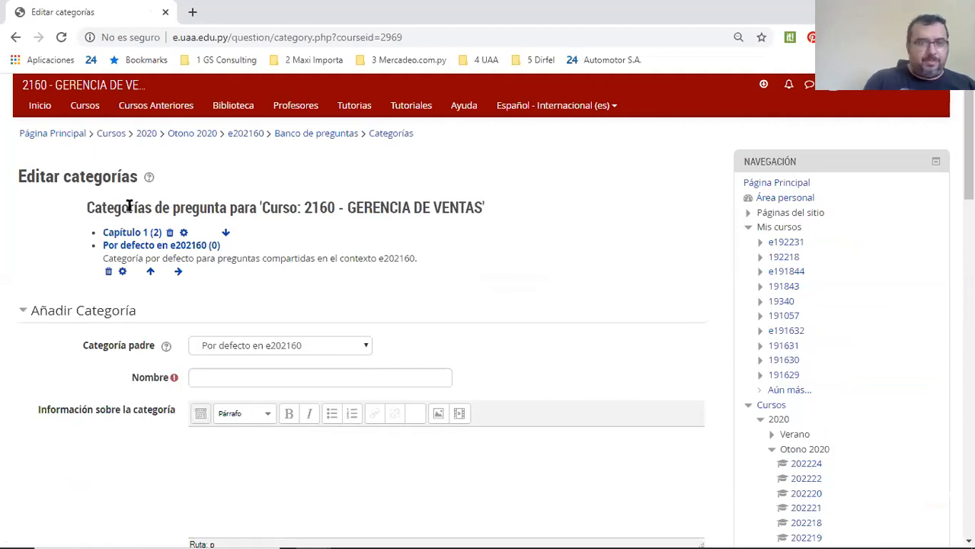
Set the new question category's parent to "Top for 2160 - GERENCIA DE VENTAS" and name it "Capítulo 2"
click(365, 348)
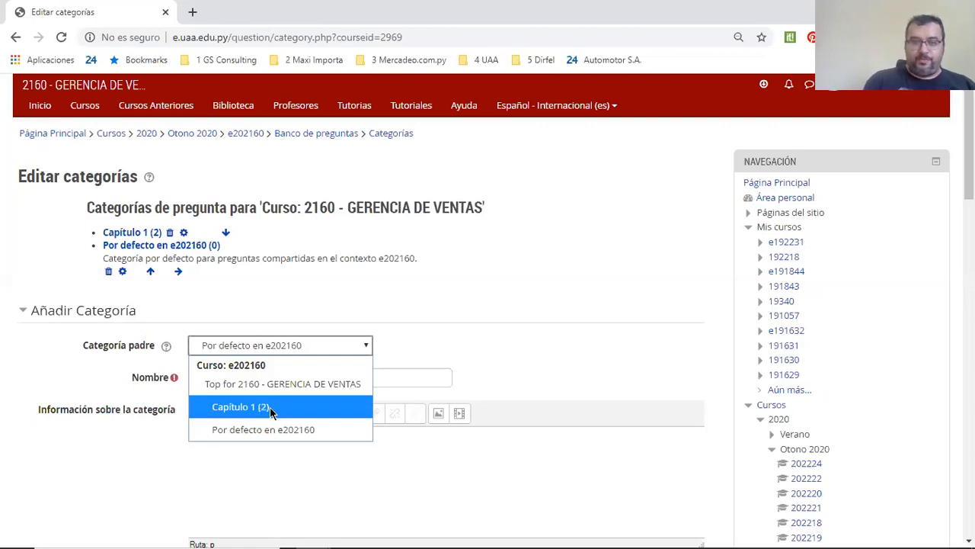
click(459, 343)
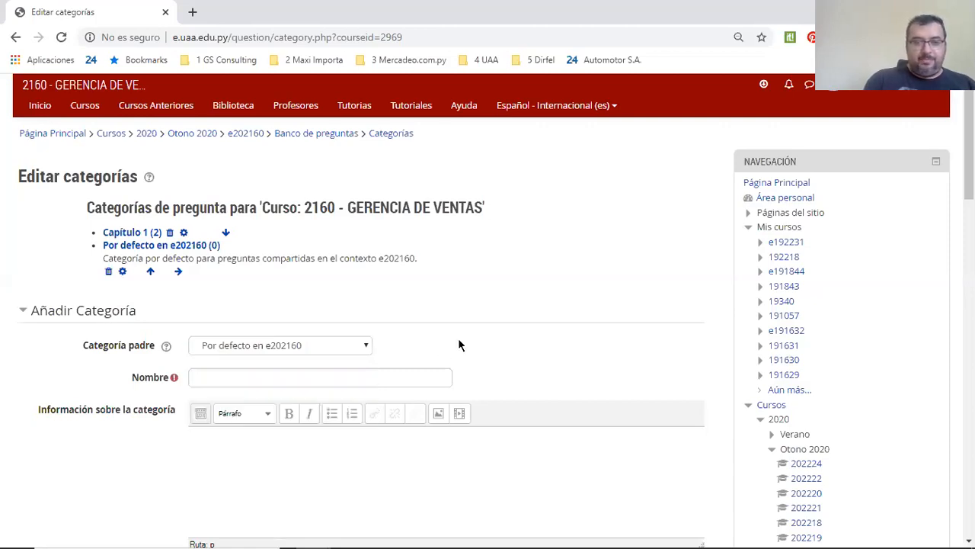
click(330, 379)
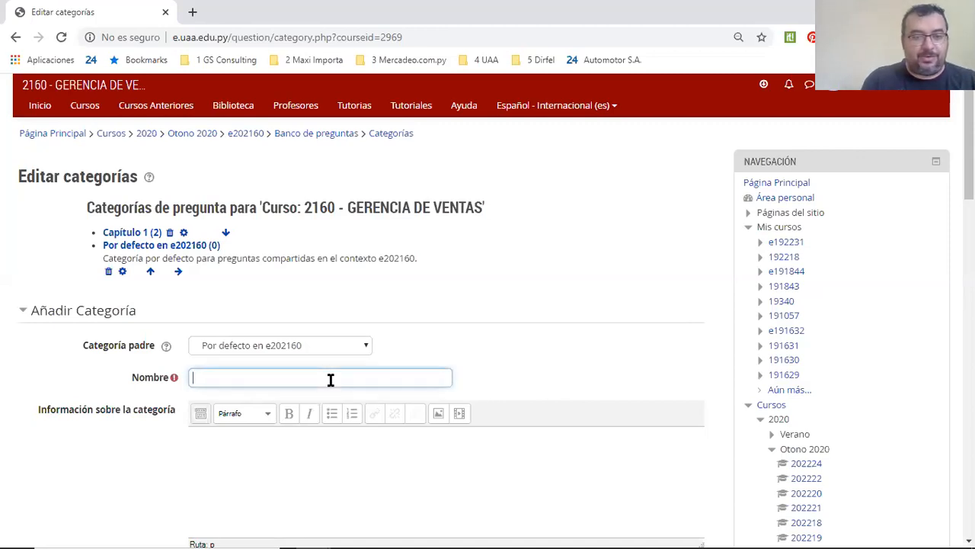
click(365, 347)
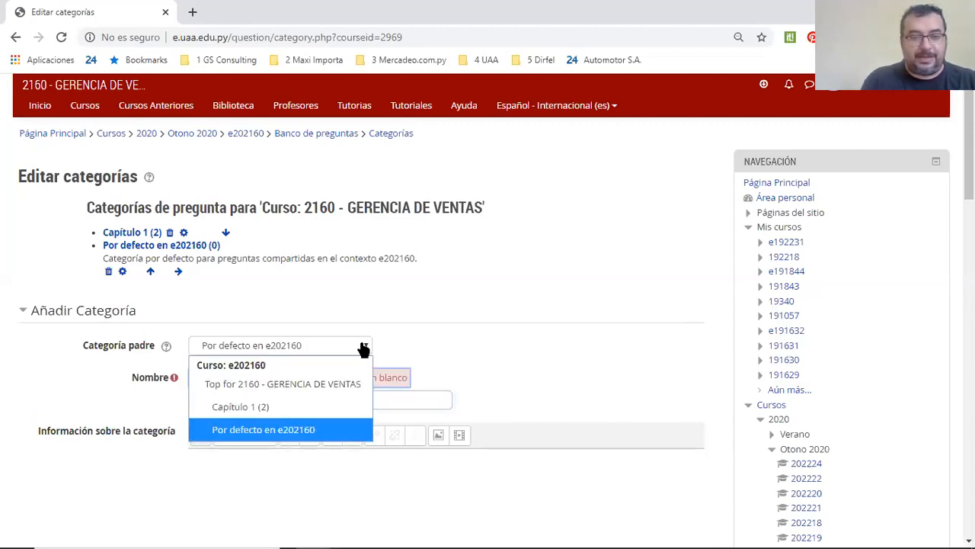
click(284, 385)
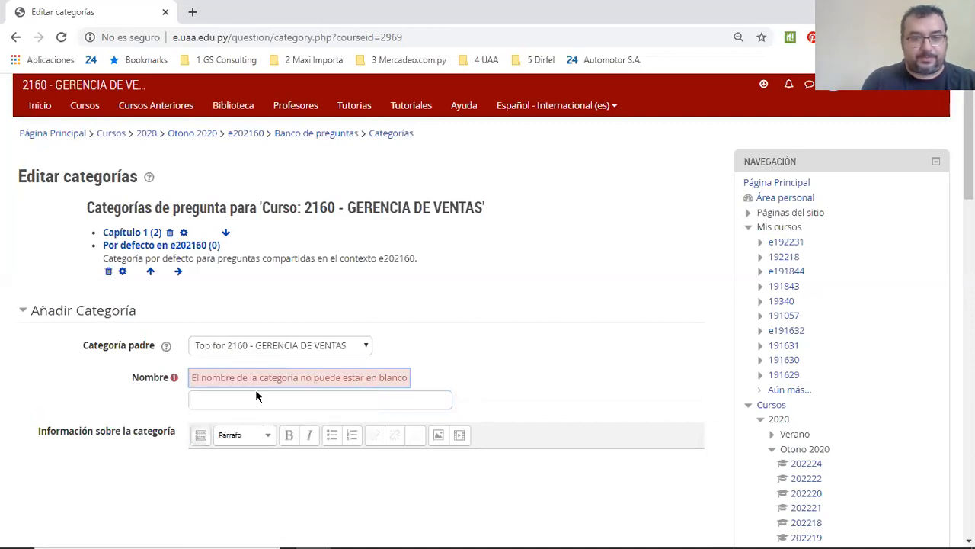
click(253, 399)
text(Capítulo 2)
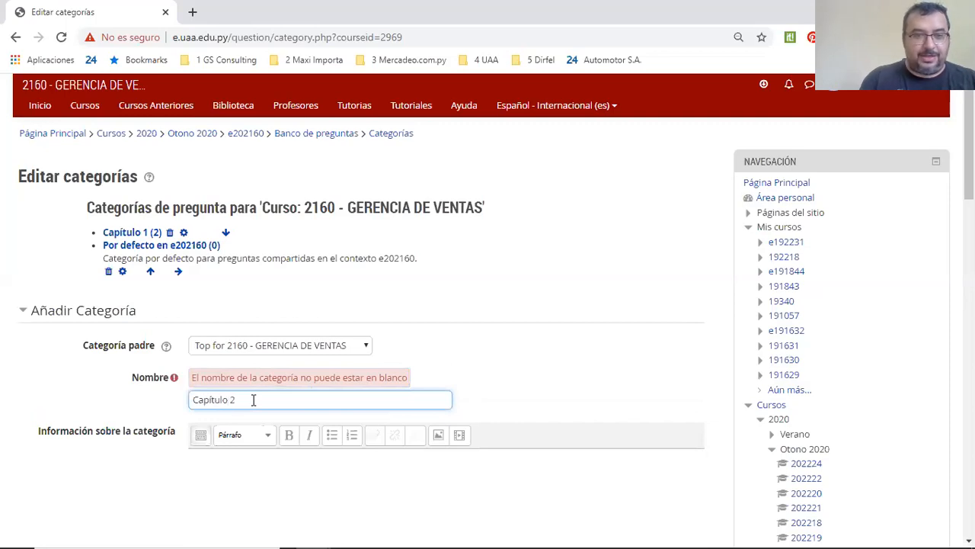
Enter the category information "Preguntas acerca del capítulo 2" and add the category
scroll(405, 340, down, 3)
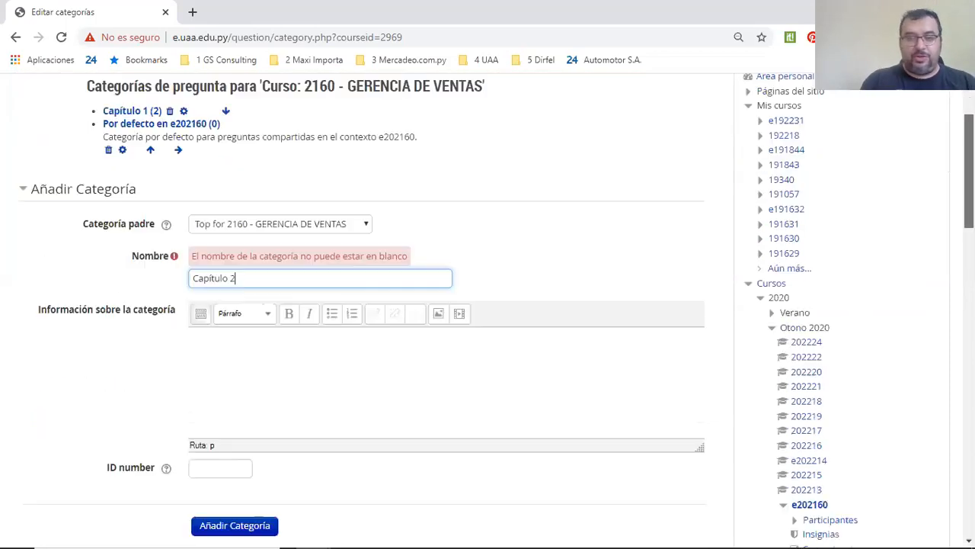
click(405, 339)
text(Preguntas)
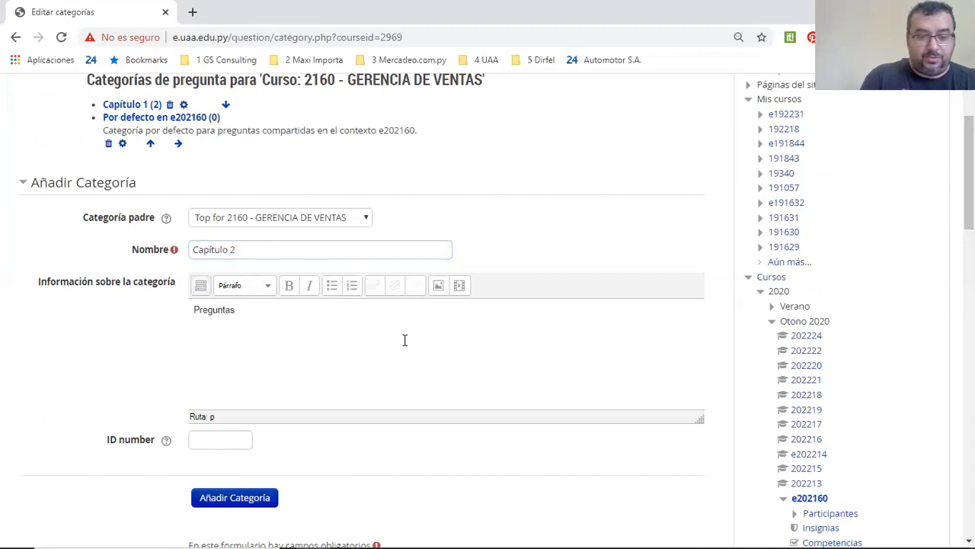
text( acerca del c)
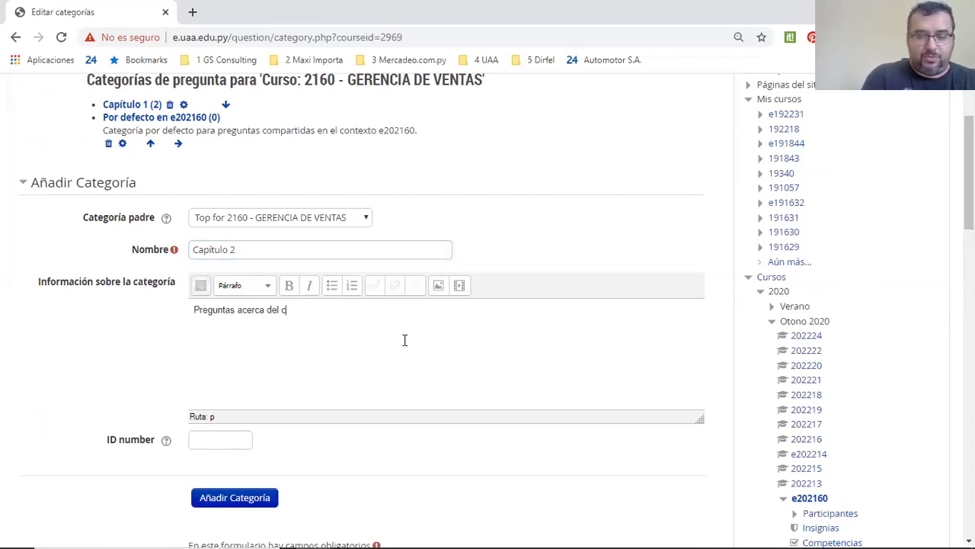
text(apítulo 2)
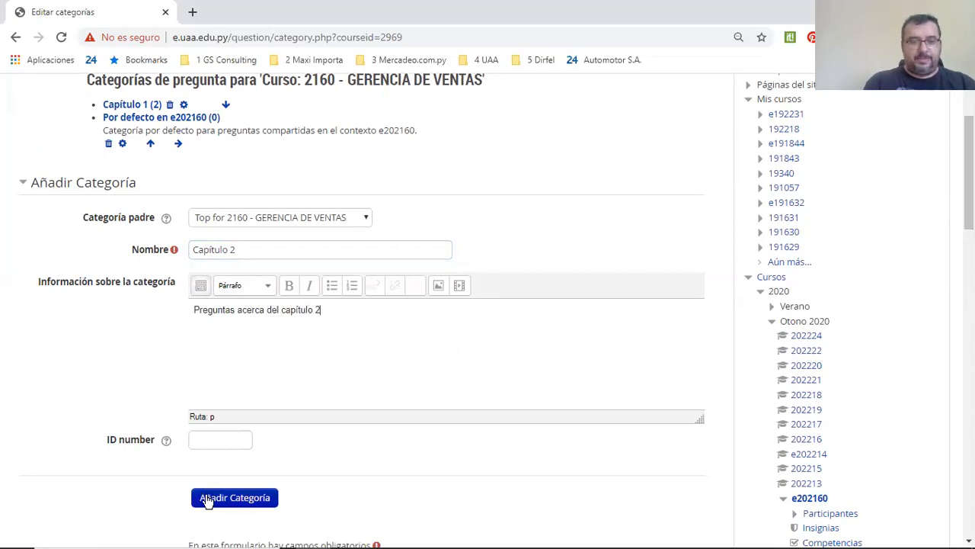
click(237, 500)
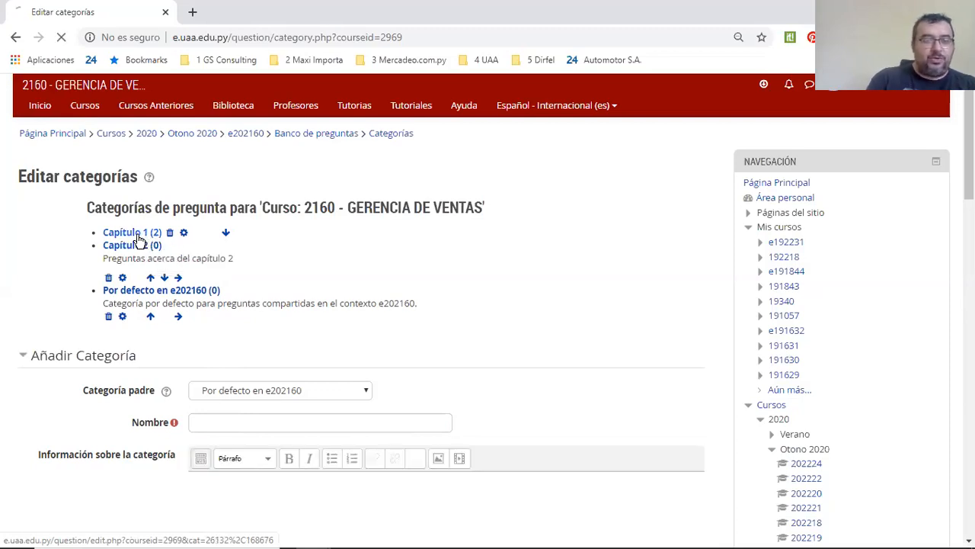
Review the questions stored in the Capítulo 1 category and return to the category editing page
click(138, 238)
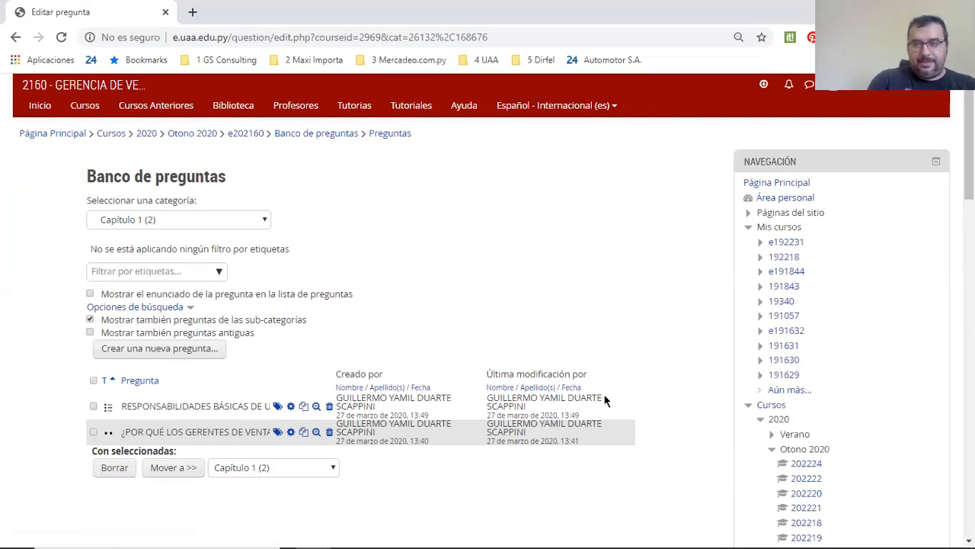
scroll(488, 311, down, 9)
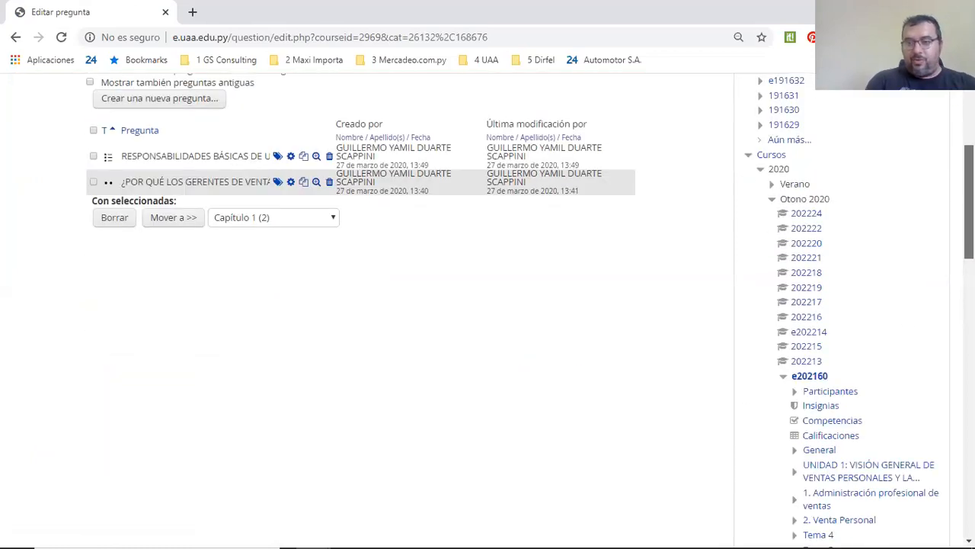
scroll(860, 405, down, 3)
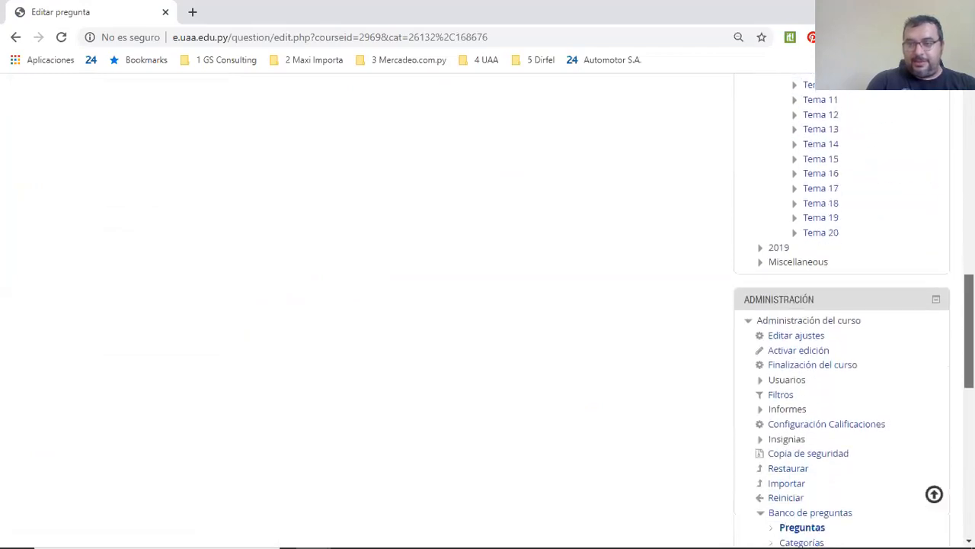
click(796, 426)
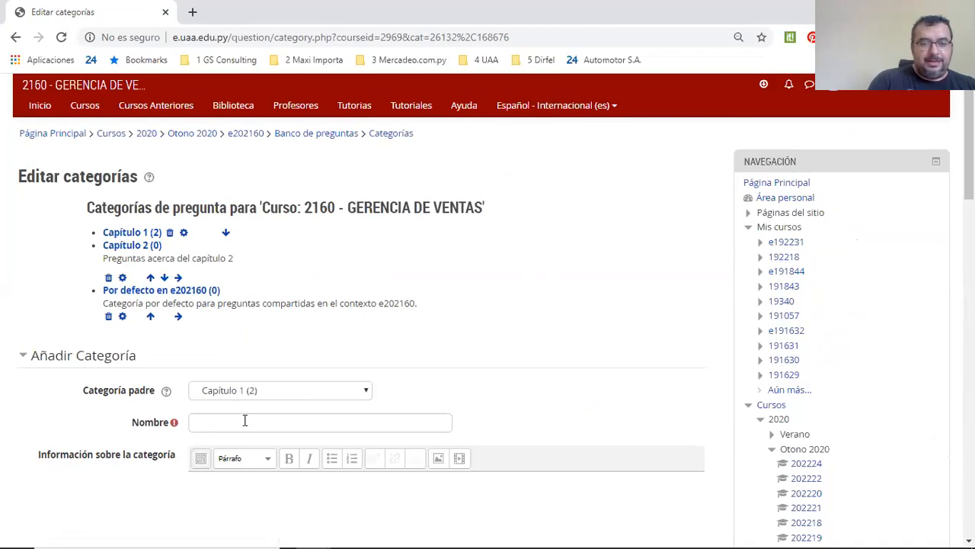
Add a question category named "Capítulo 3" with "Top for 2160 - GERENCIA DE VENTAS" as its parent
click(291, 390)
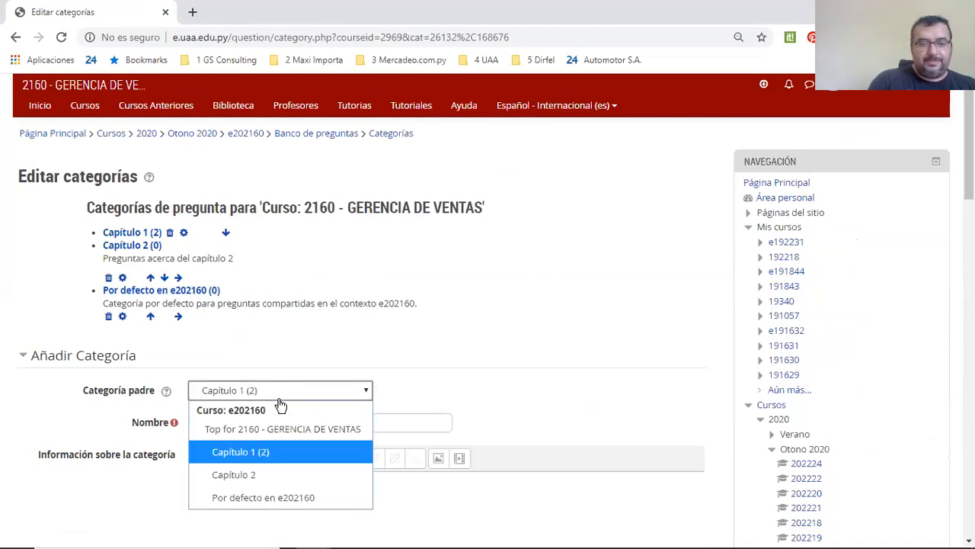
click(258, 433)
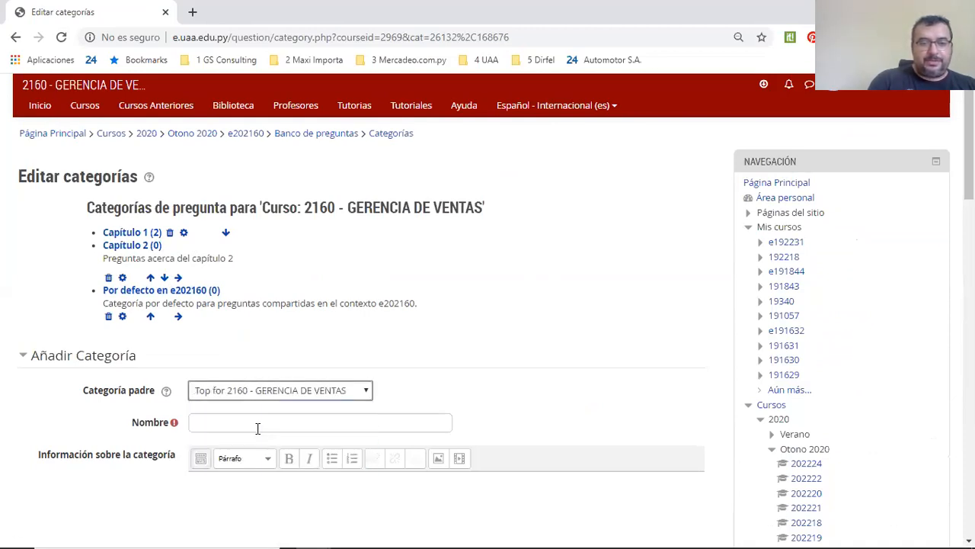
click(244, 426)
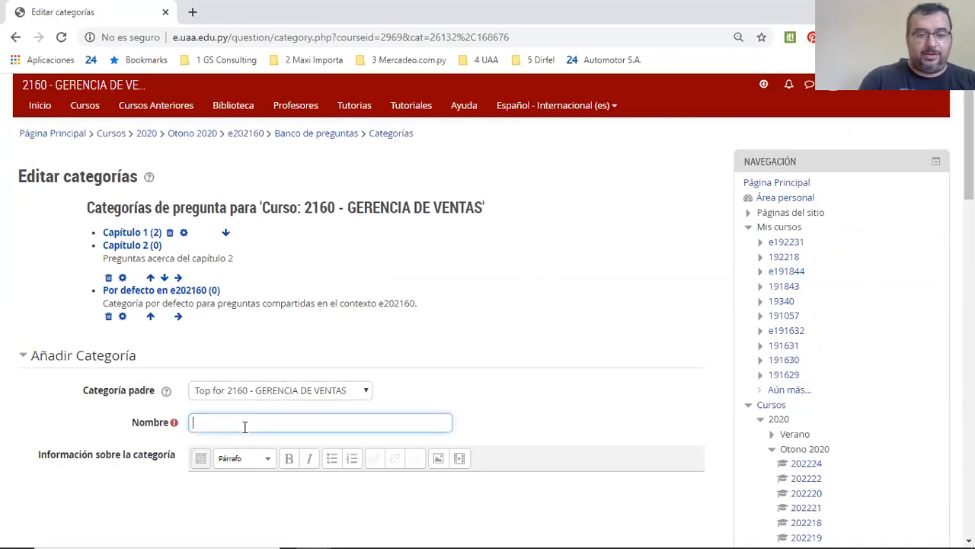
text(Capítulo 3)
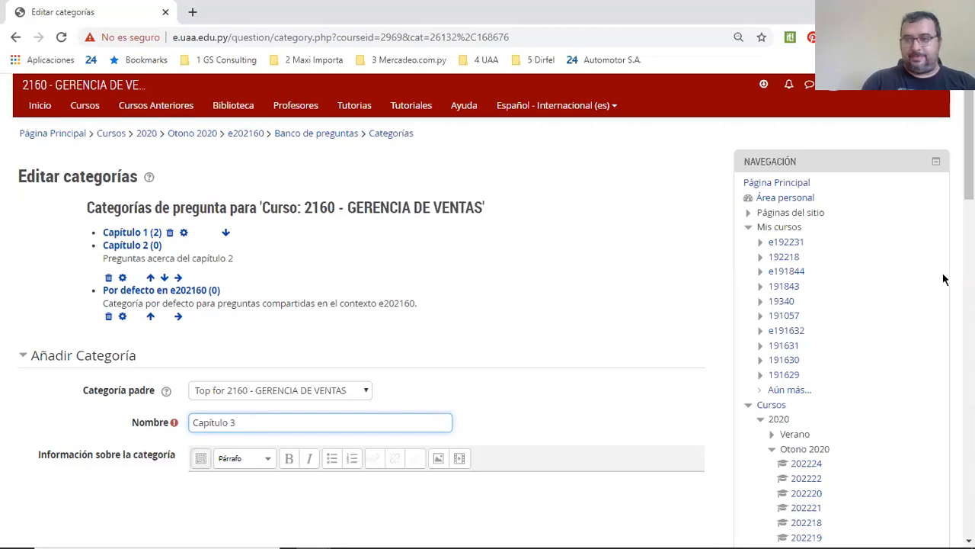
scroll(487, 305, down, 3)
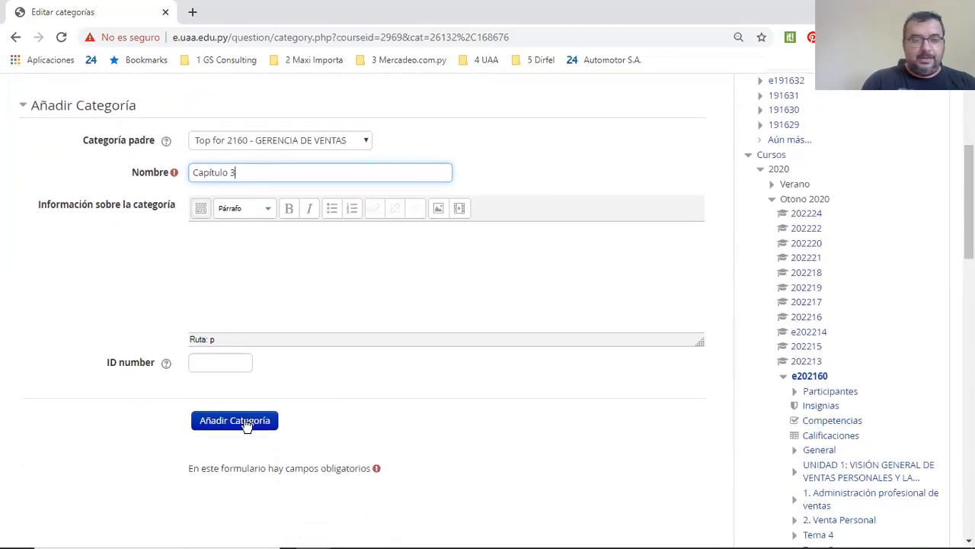
click(236, 423)
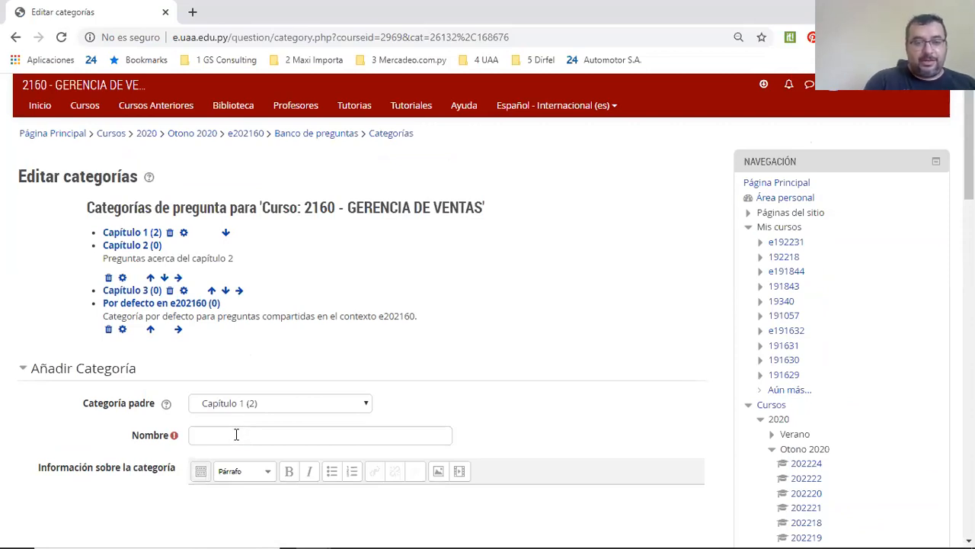
Add a question category named "Capítulo 4" with "Top for 2160 - GERENCIA DE VENTAS" as its parent
click(260, 409)
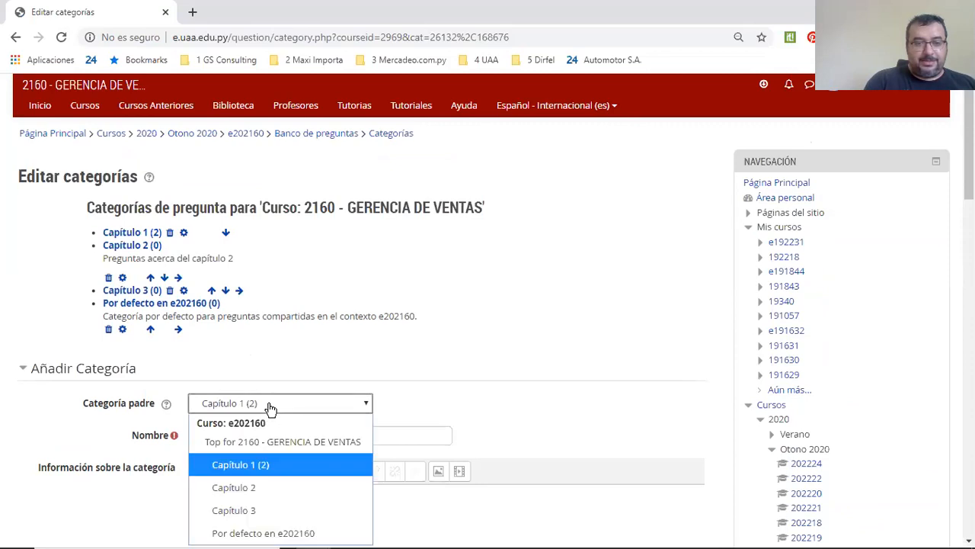
click(229, 439)
click(229, 436)
text(Capítulo 4)
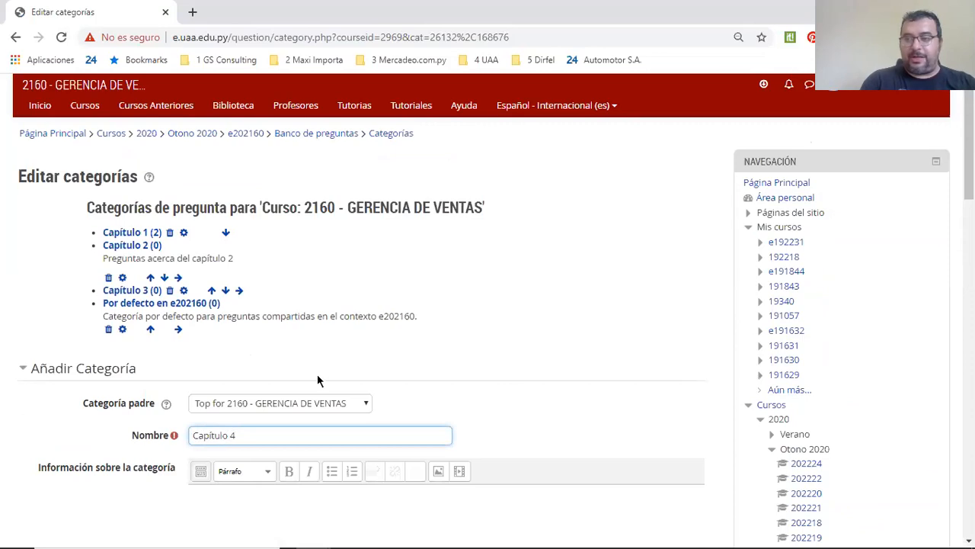
scroll(488, 305, down, 3)
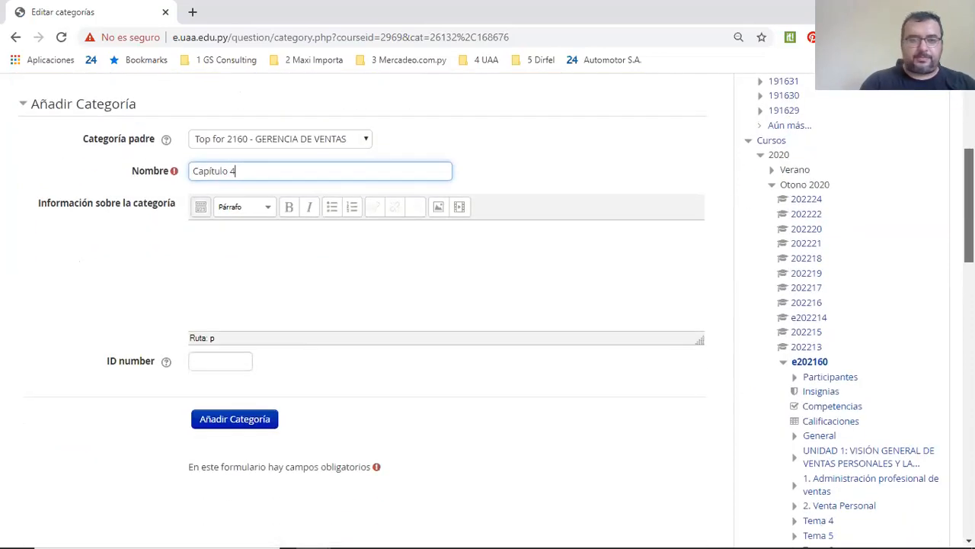
click(255, 422)
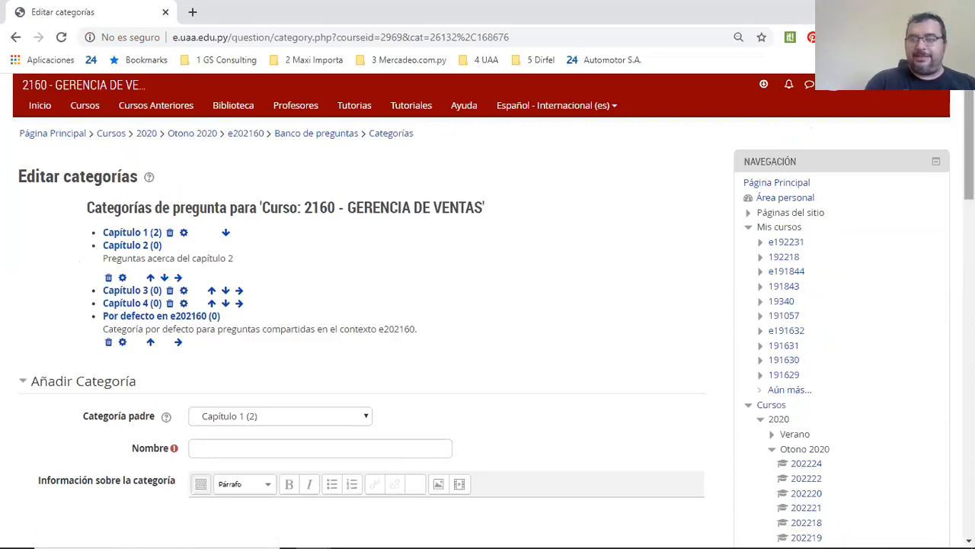
Open the question bank's question list and preview the "RESPONSABILIDADES BÁSICAS" question in Capítulo 1
scroll(969, 160, down, 8)
scroll(868, 399, down, 5)
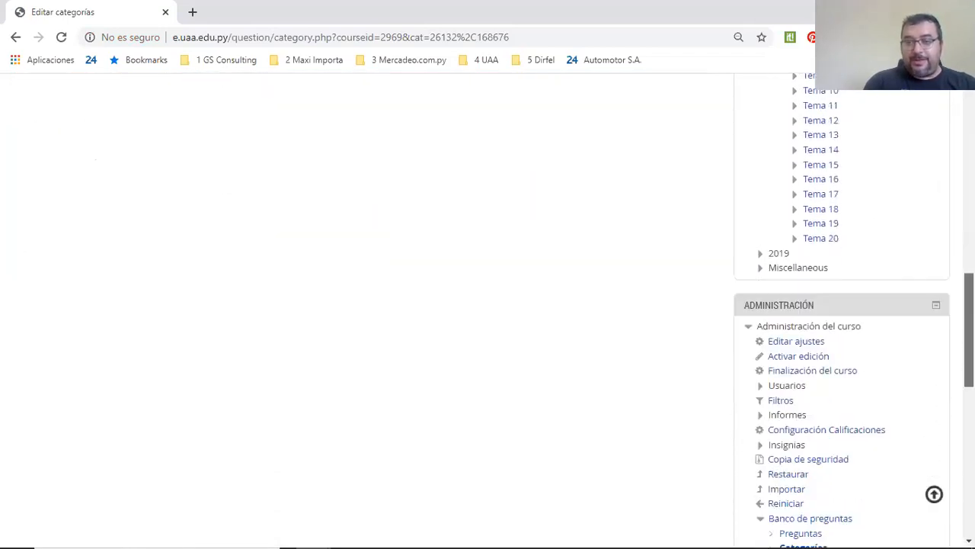
click(806, 410)
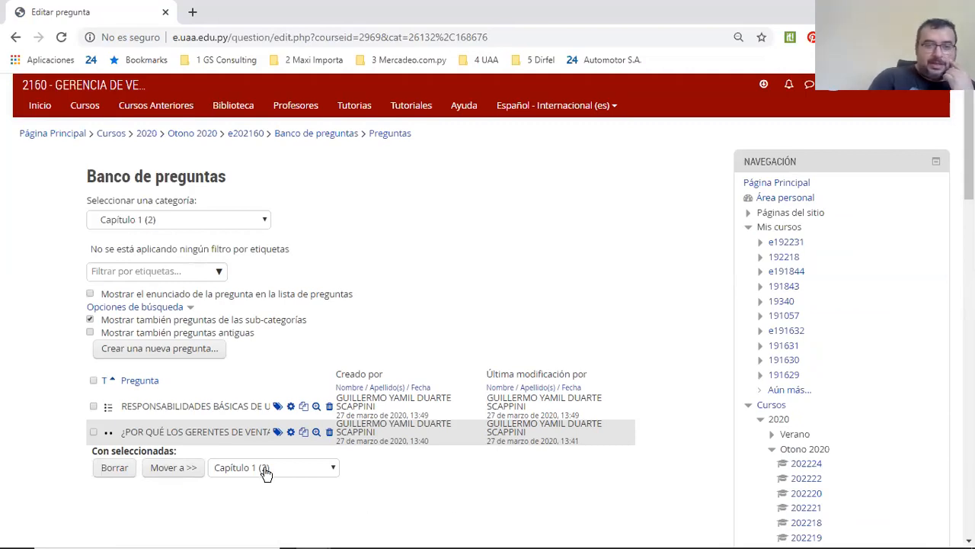
click(316, 407)
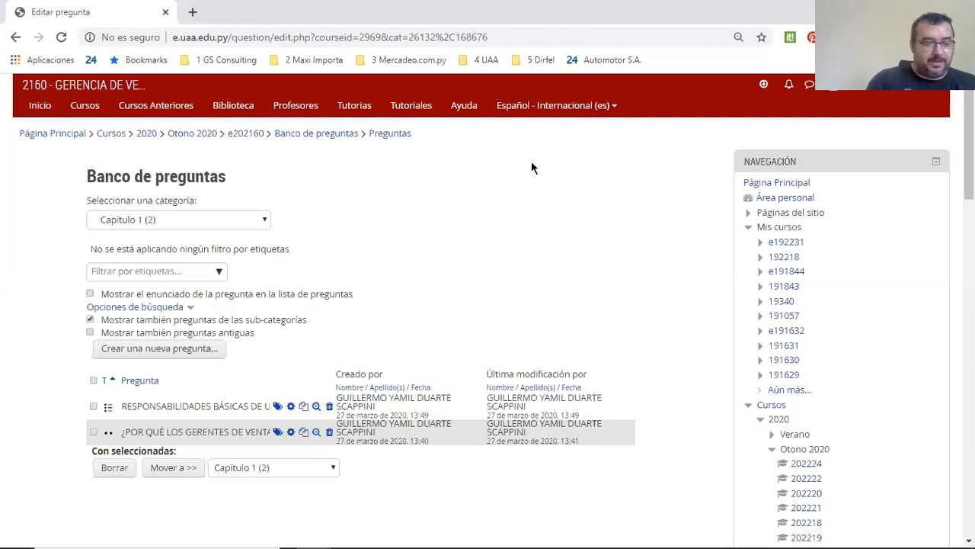
Switch the question bank to the Capítulo 2 category and start creating a new question in it
click(265, 220)
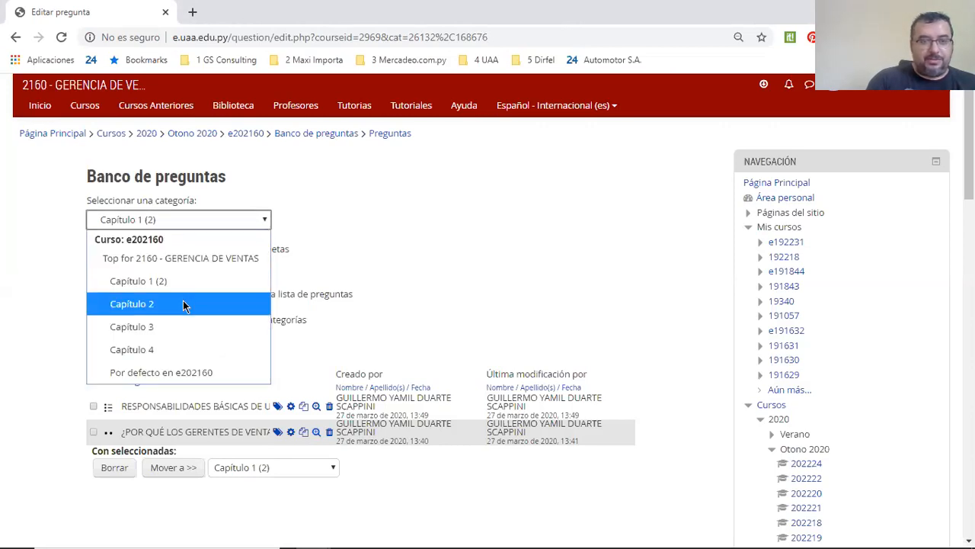
click(183, 304)
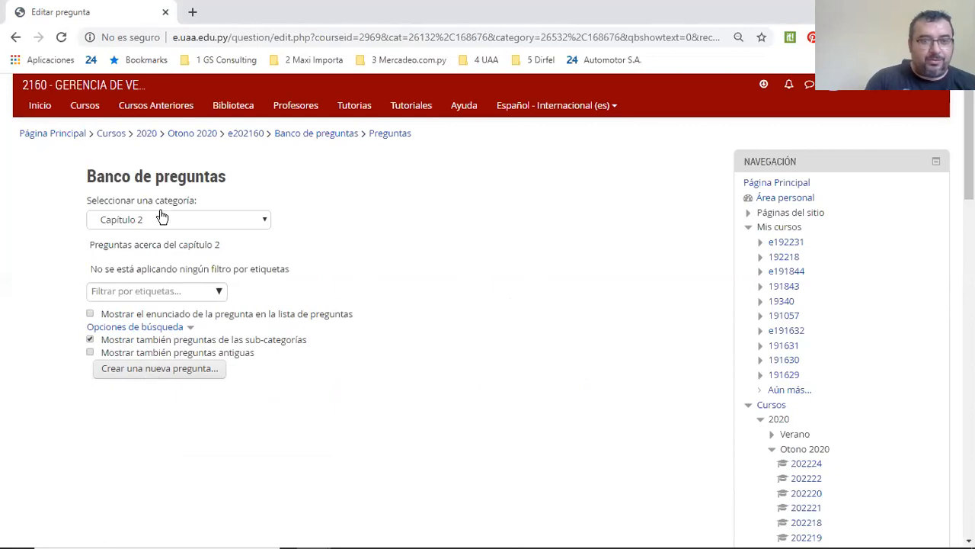
click(166, 370)
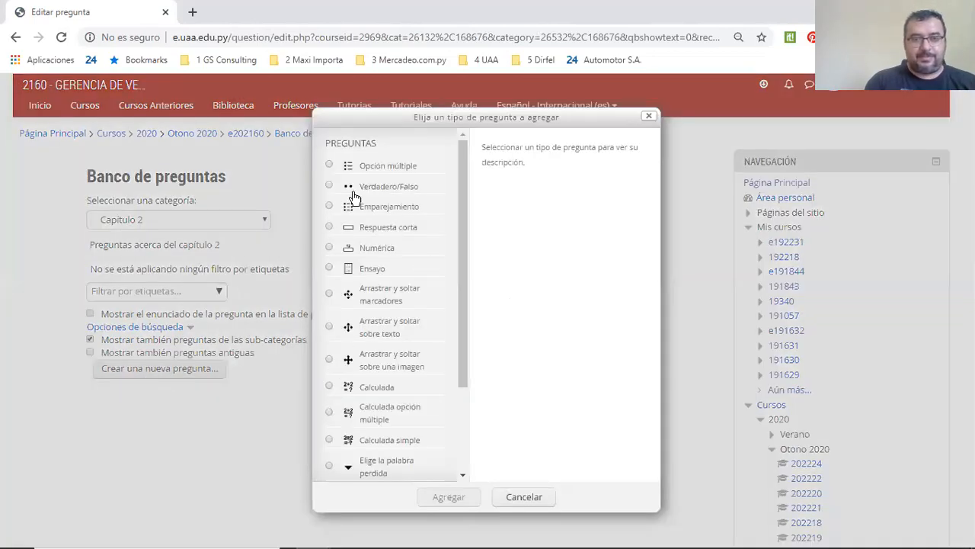
Review the descriptions of the Verdadero/Falso, Opción múltiple, Emparejamiento, Respuesta corta, Numérica and Ensayo question types, and look through the remaining types
click(330, 186)
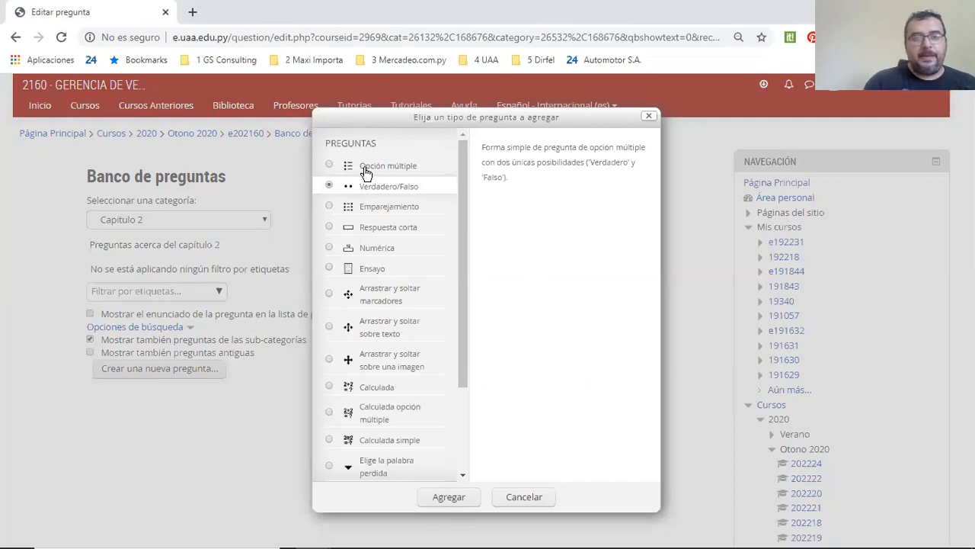
click(366, 169)
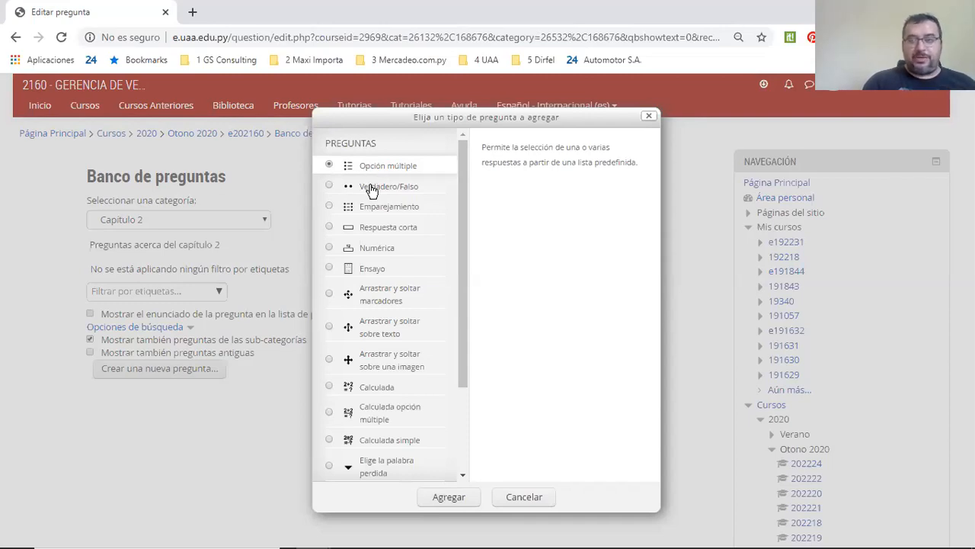
click(372, 191)
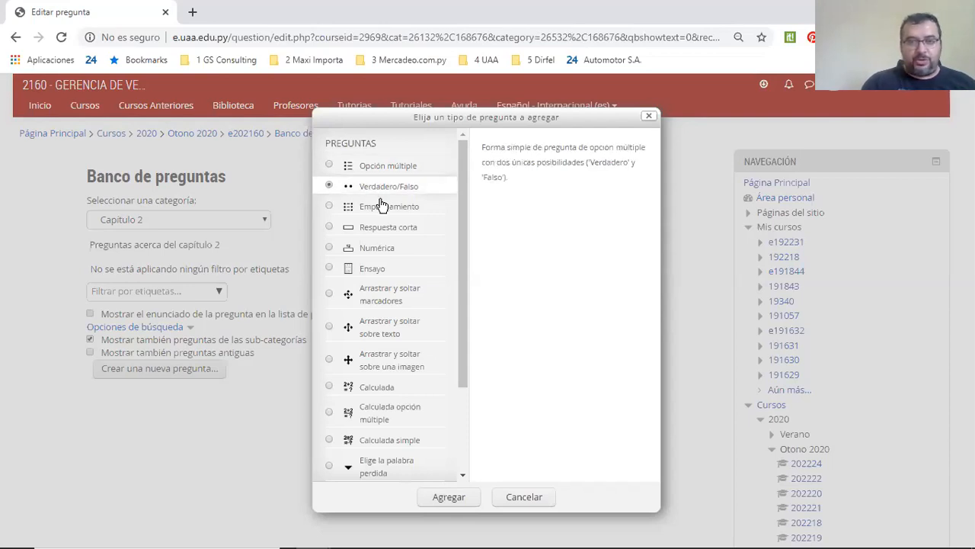
click(384, 214)
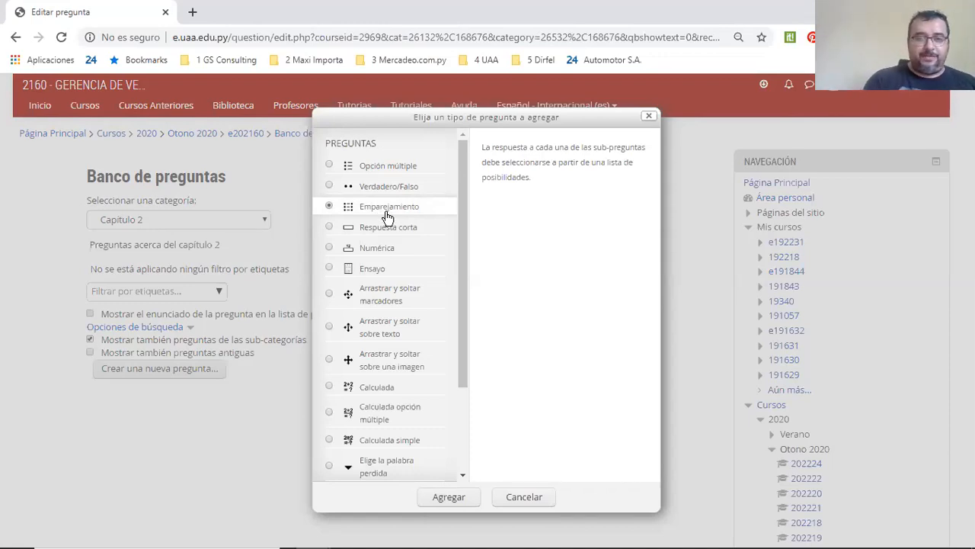
click(393, 235)
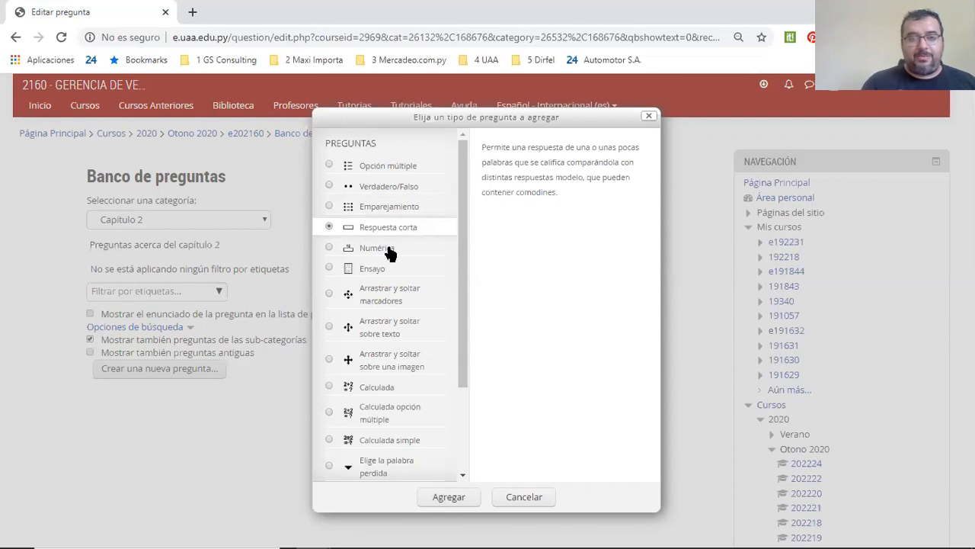
click(390, 253)
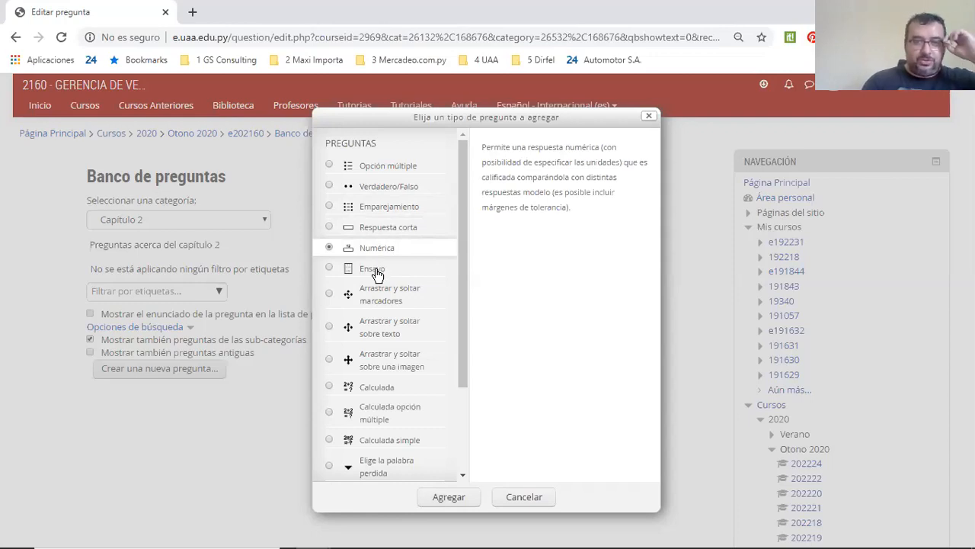
click(377, 273)
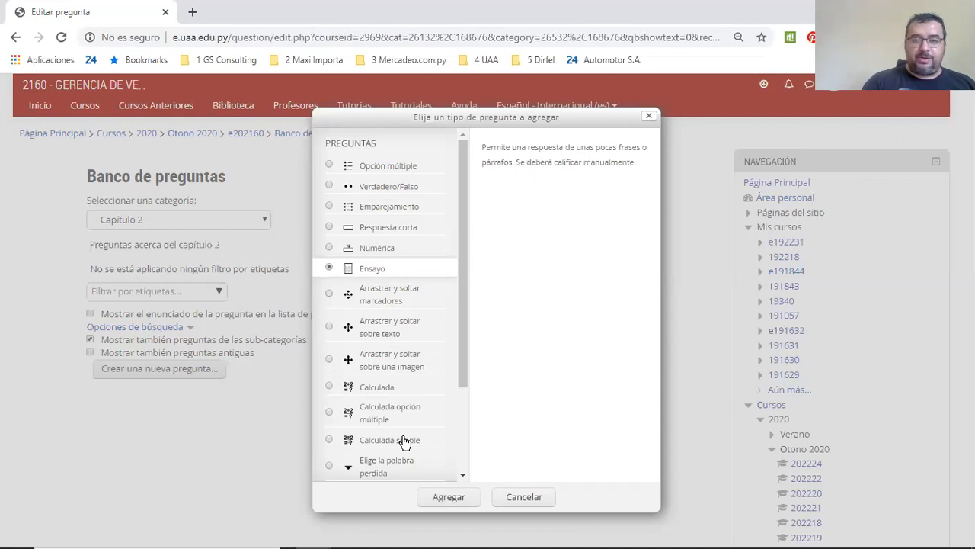
drag(461, 343, 463, 437)
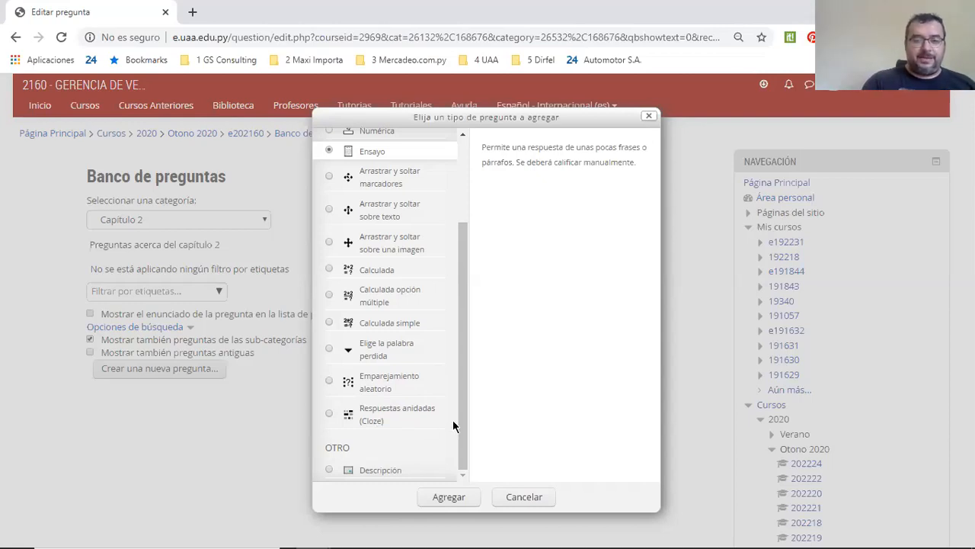
drag(462, 429, 470, 283)
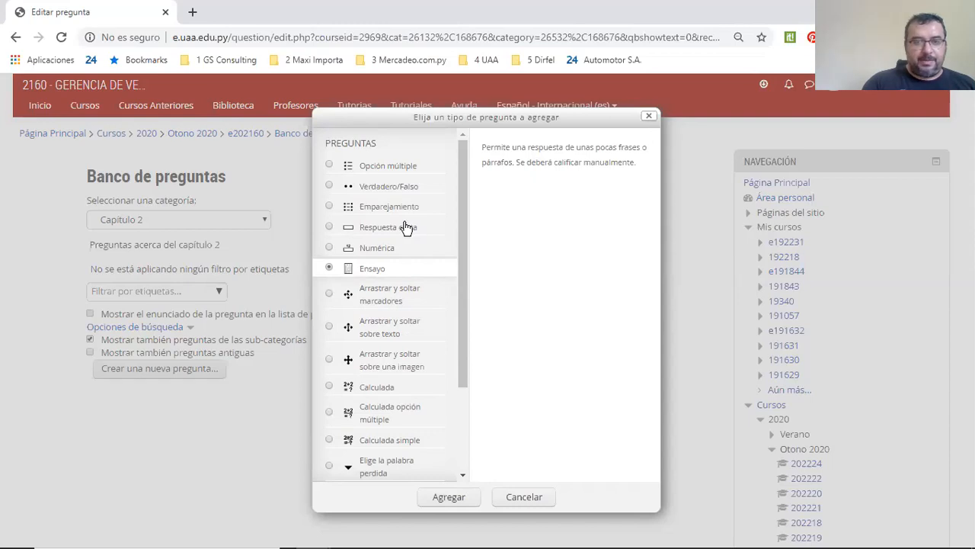
Add a Verdadero/Falso question to Capítulo 2 and name it "EL PROFESIONAL DE VENTAS"
click(388, 189)
click(464, 498)
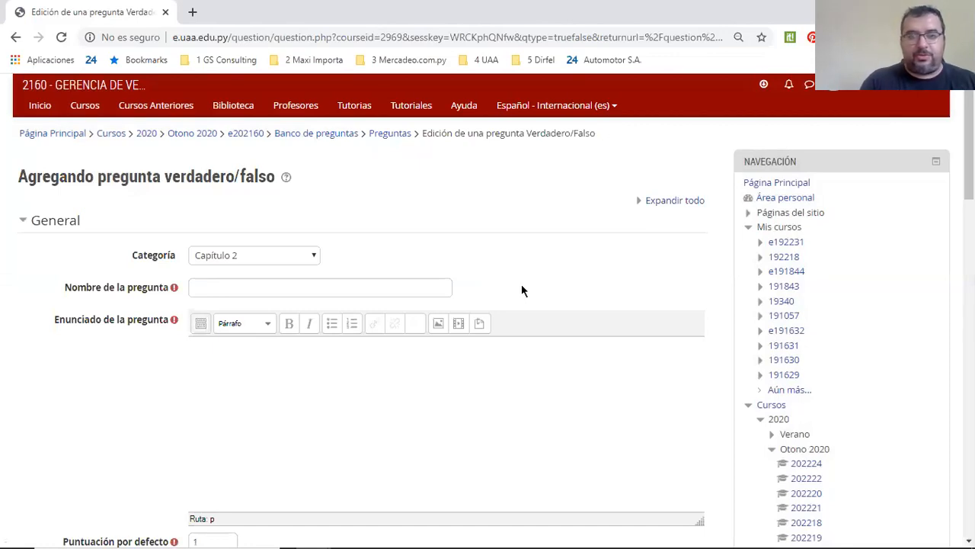
click(259, 286)
key(alt+Tab)
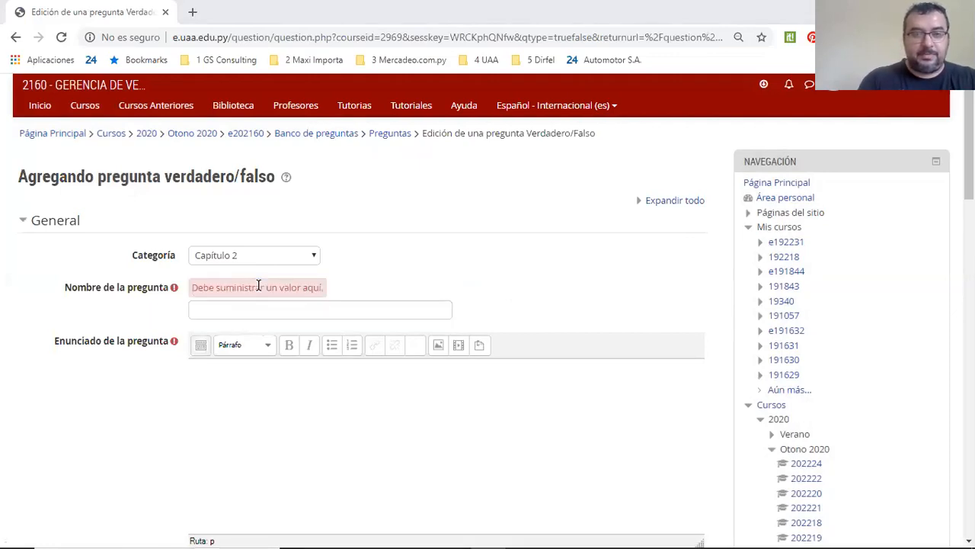
click(259, 286)
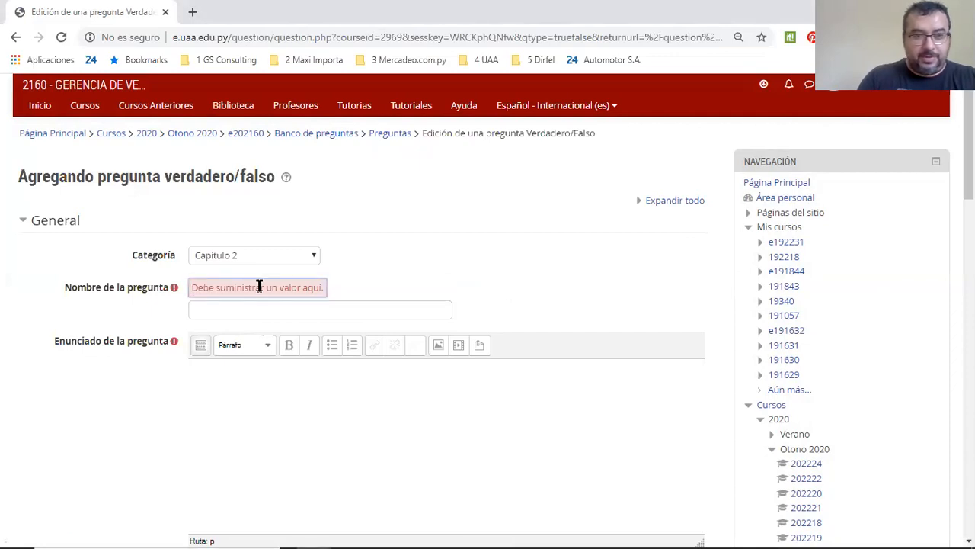
click(259, 309)
text(EL PROFESIONAL DE VENTAS)
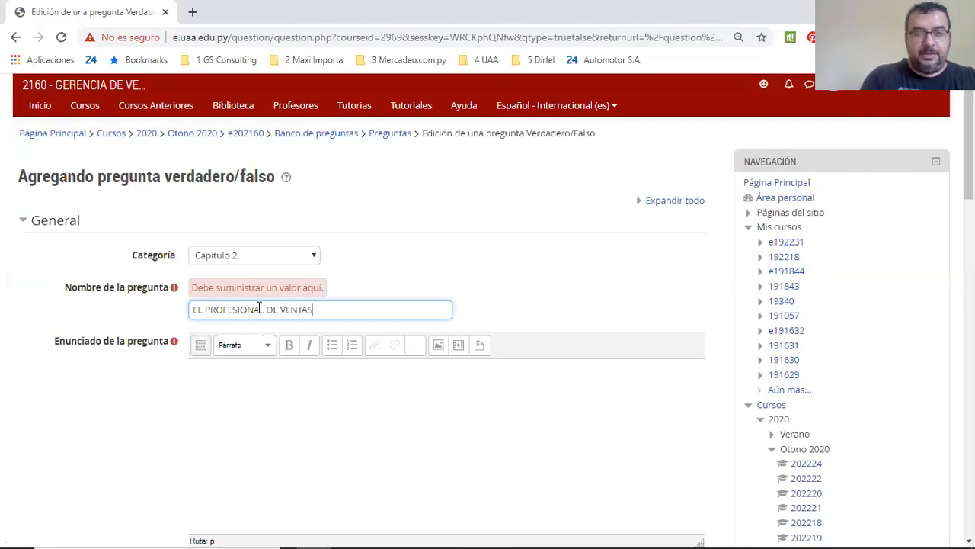
Enter "Se requiere mayor conocimiento del producto por parte del vendedor actual" as the question text
click(270, 370)
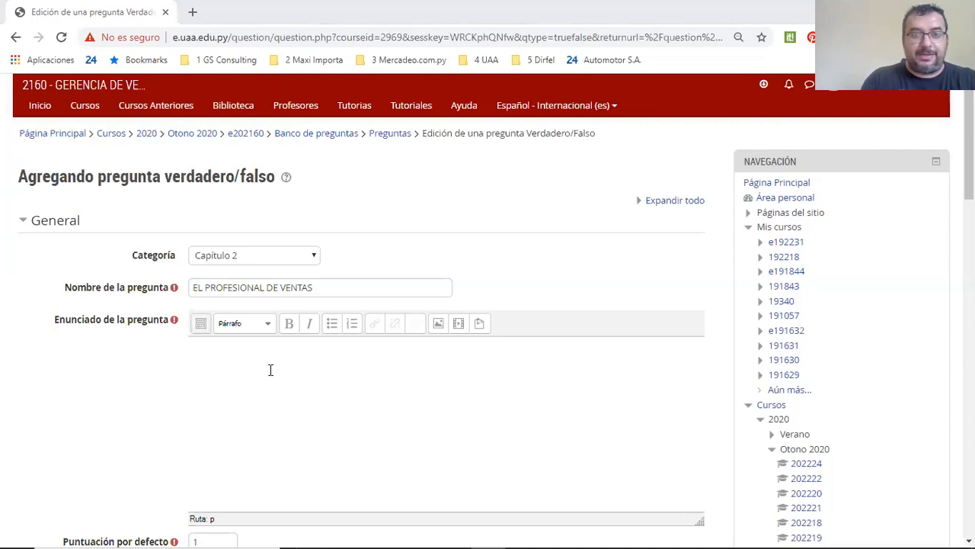
text(Se r)
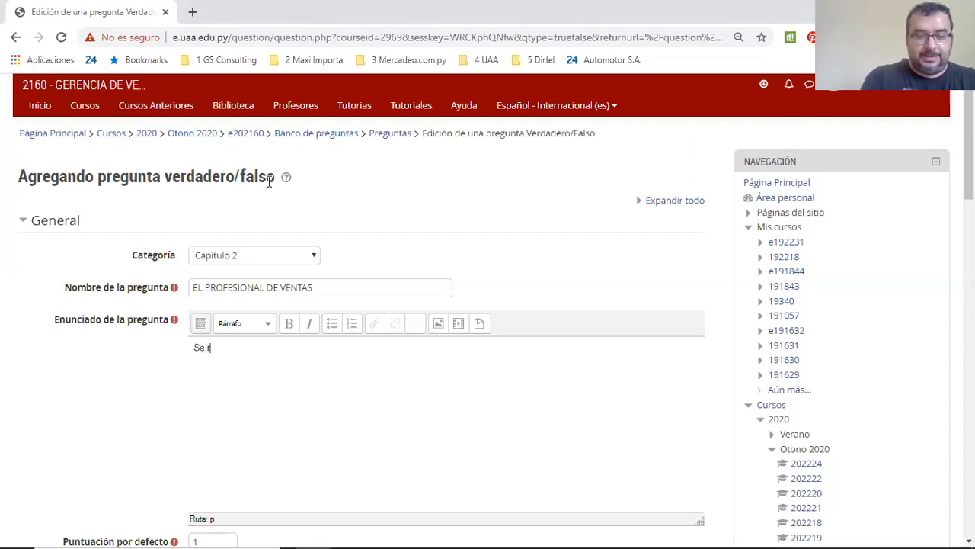
text(equiere may)
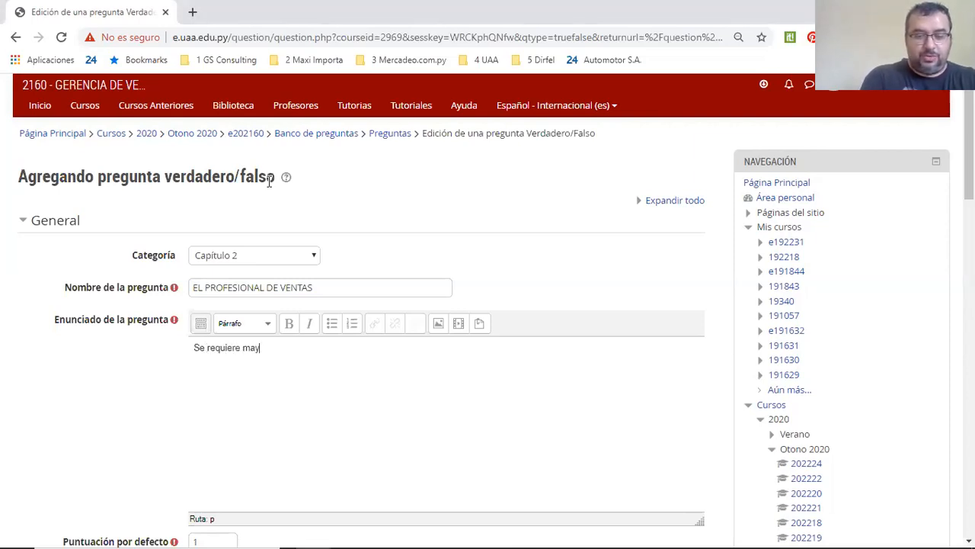
text(or conocimie)
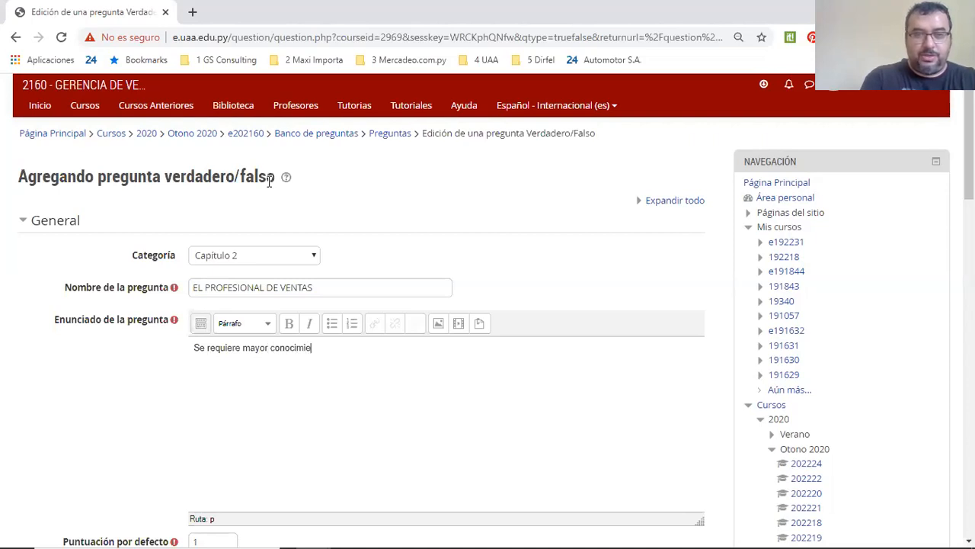
text(nto del p)
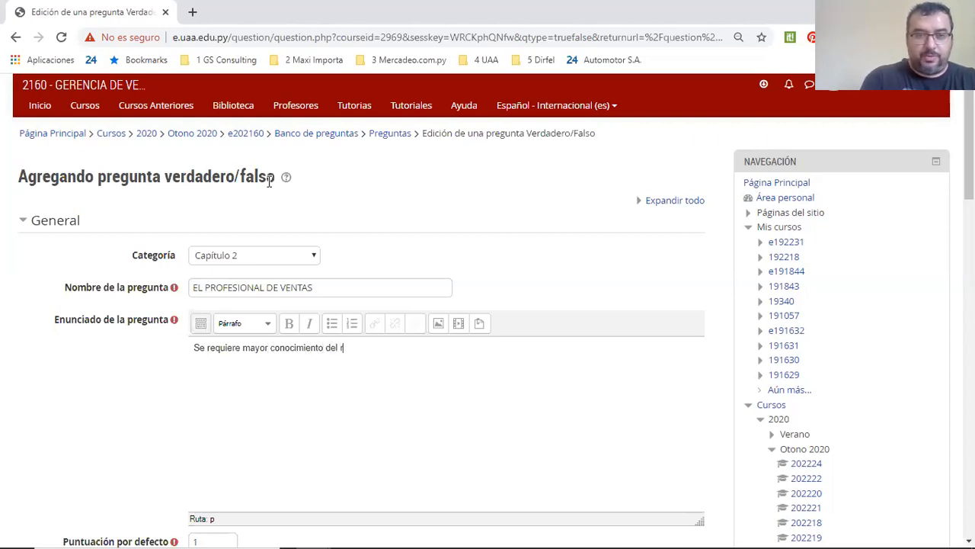
text(roducto )
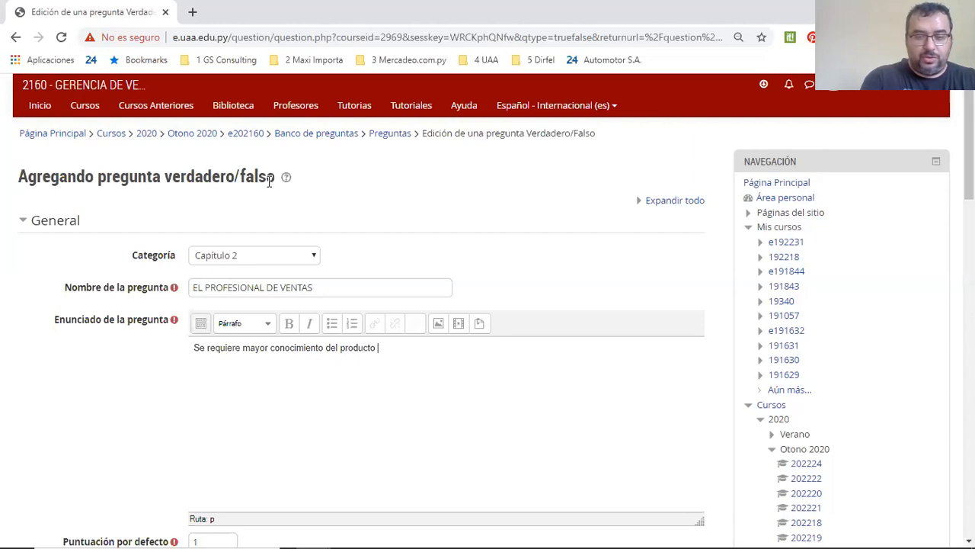
text(por parte de)
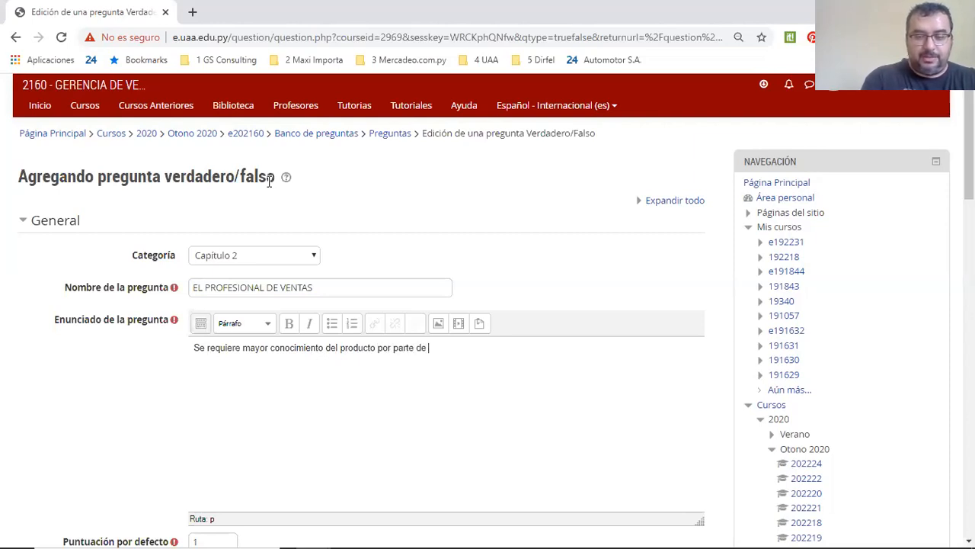
text(l vendedor actual)
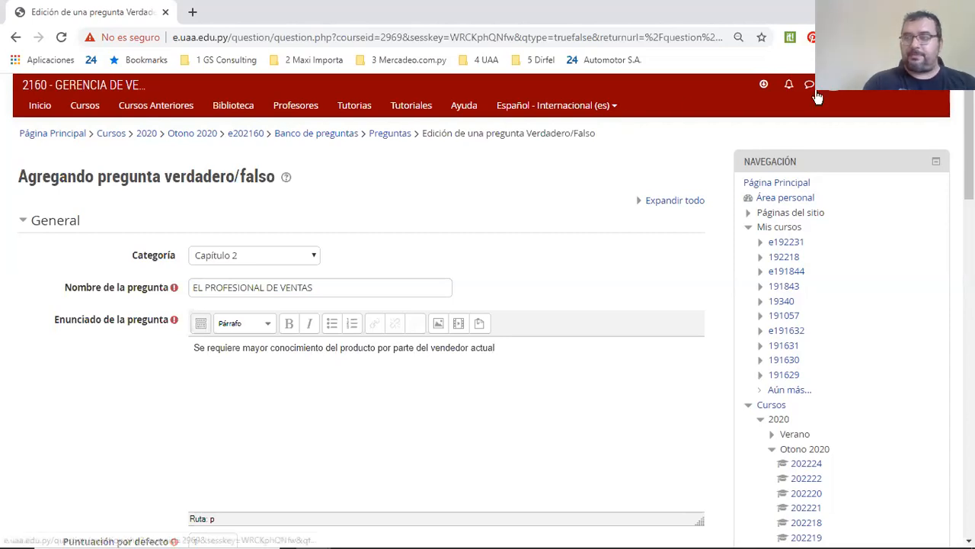
Set the question's default score to 2
scroll(383, 298, down, 2)
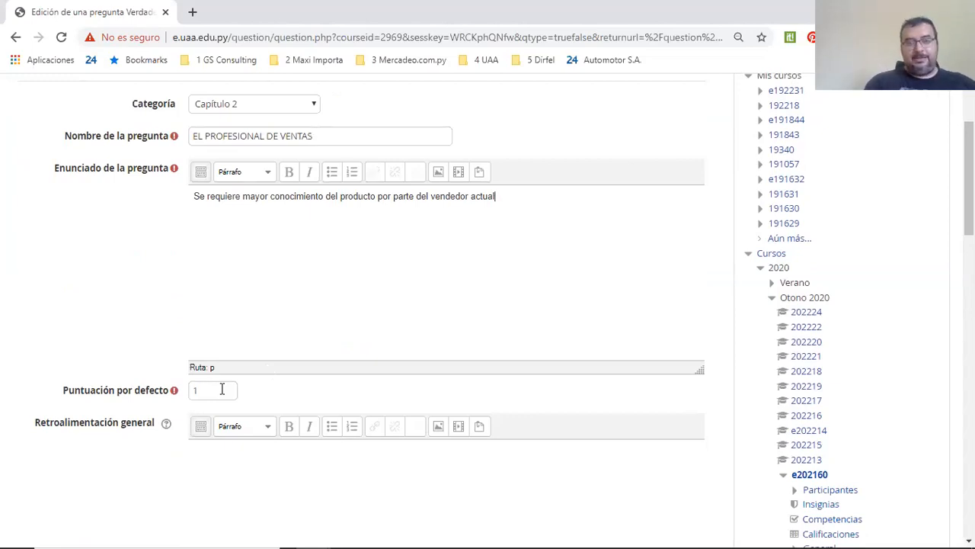
drag(215, 390, 194, 390)
text(2)
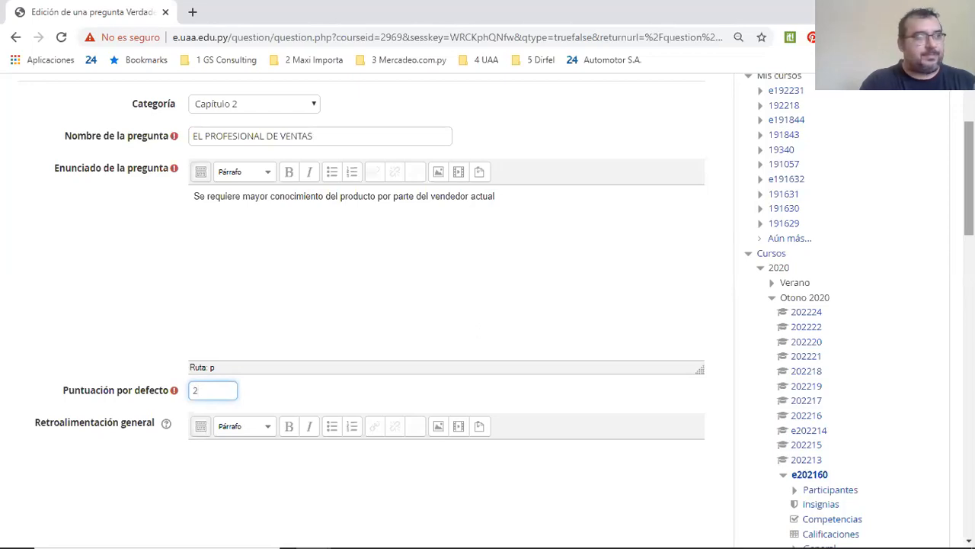
Set the correct answer to Verdadero and save the question, leaving the feedback fields empty
scroll(488, 305, down, 1)
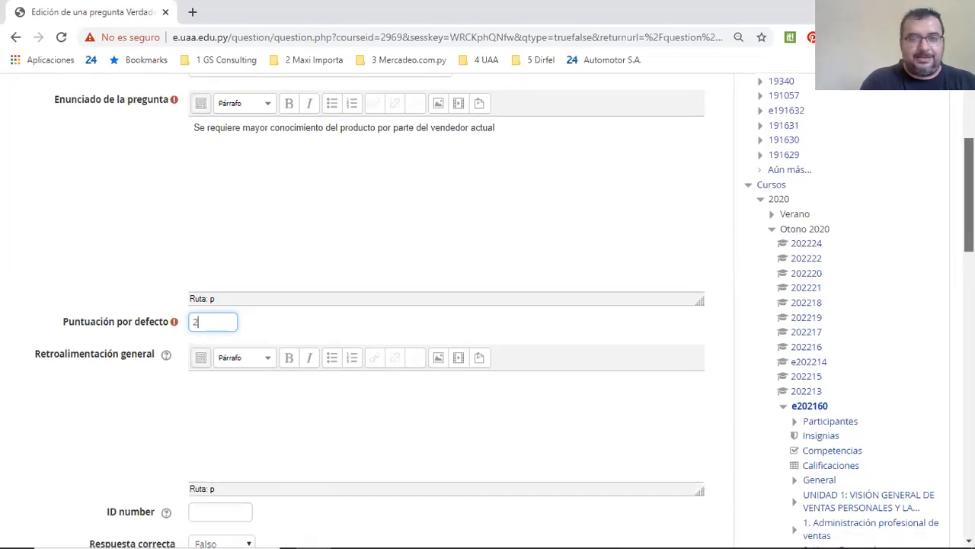
scroll(488, 304, down, 1)
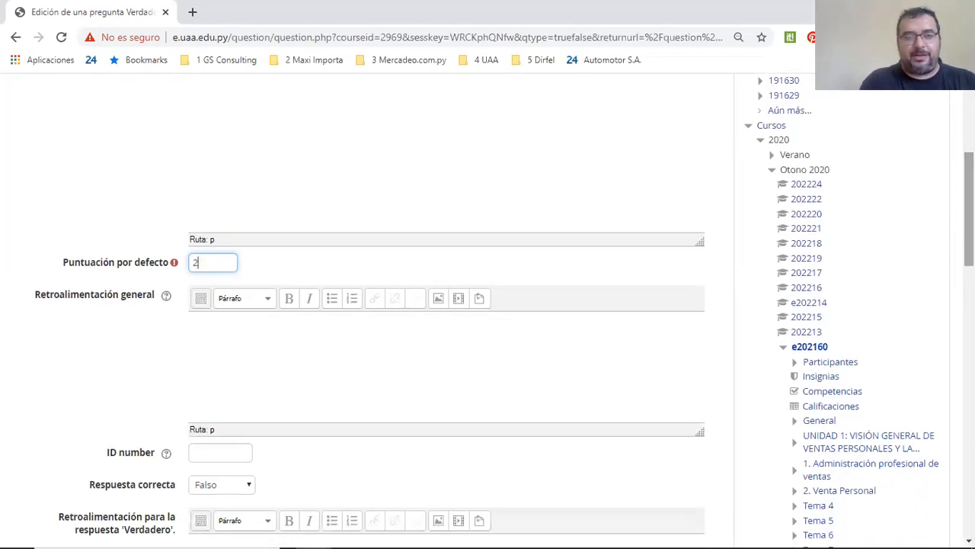
click(248, 488)
click(238, 528)
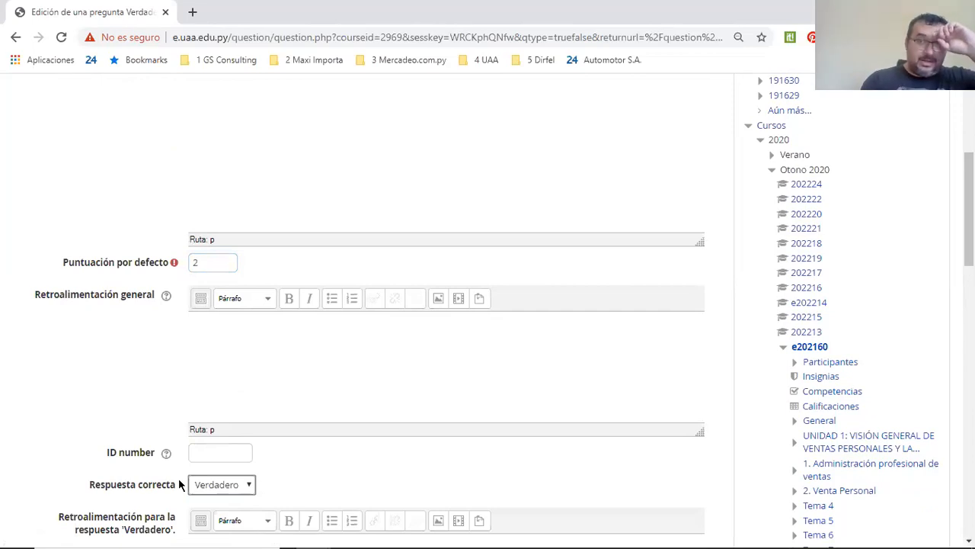
drag(968, 226, 968, 315)
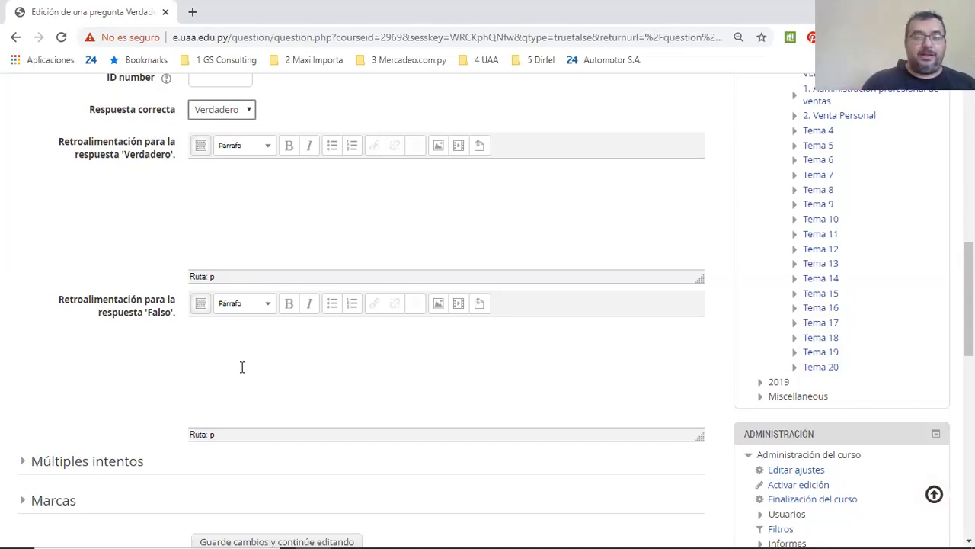
drag(969, 290, 969, 334)
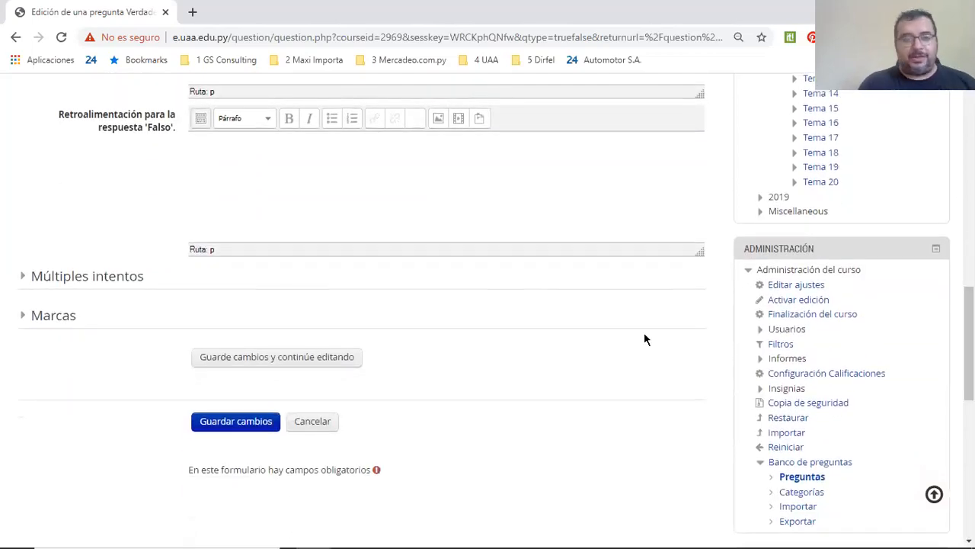
click(241, 429)
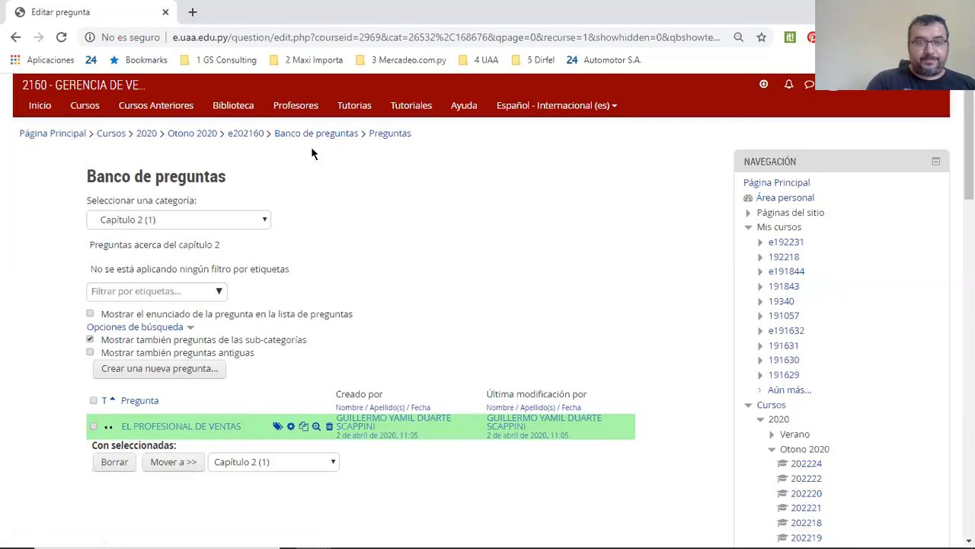
Return to the e202160 course page and turn on editing mode
click(252, 138)
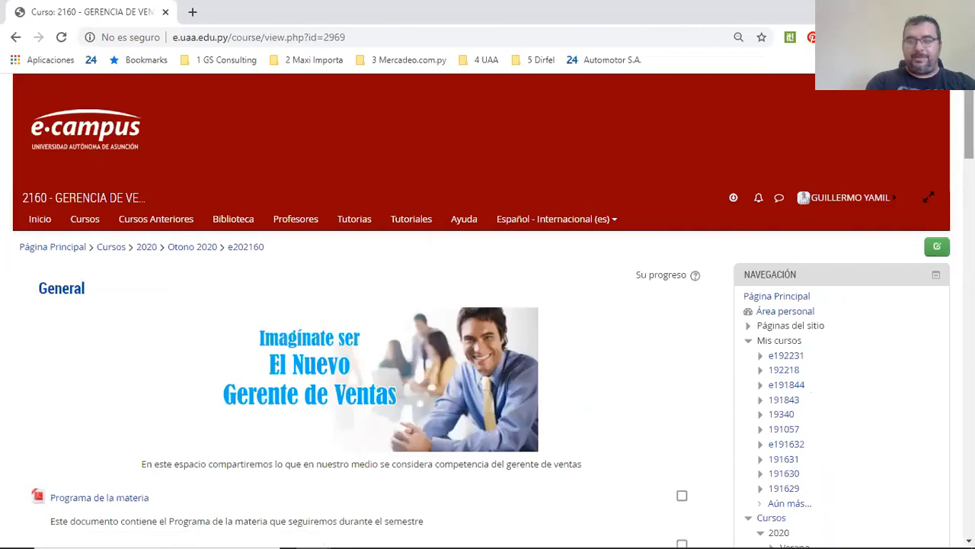
scroll(743, 213, down, 2)
scroll(487, 312, down, 9)
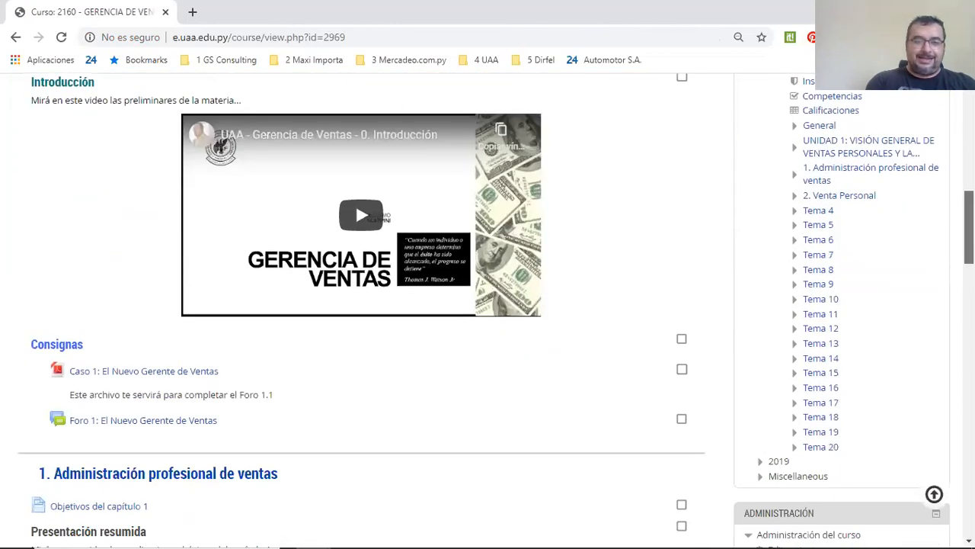
scroll(362, 312, down, 6)
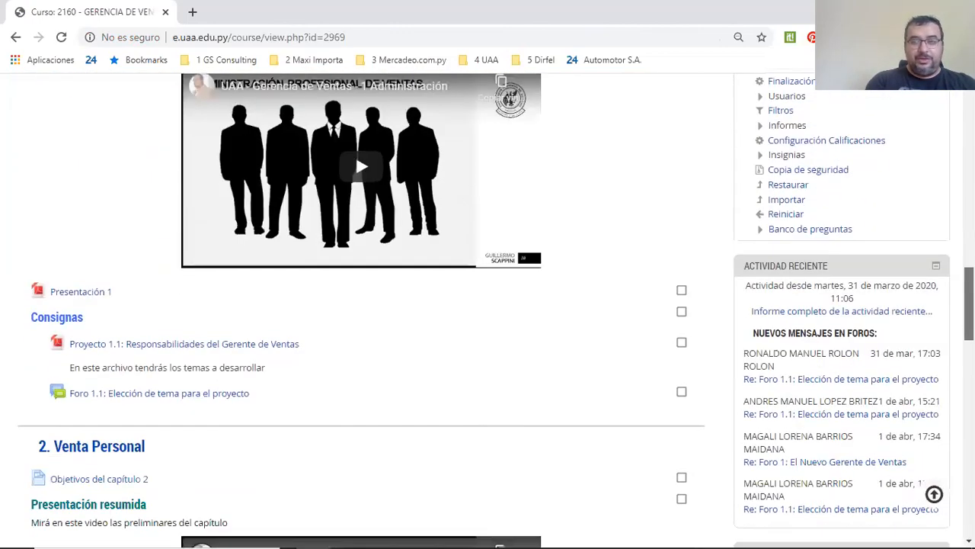
scroll(362, 312, up, 12)
scroll(362, 313, up, 4)
click(940, 249)
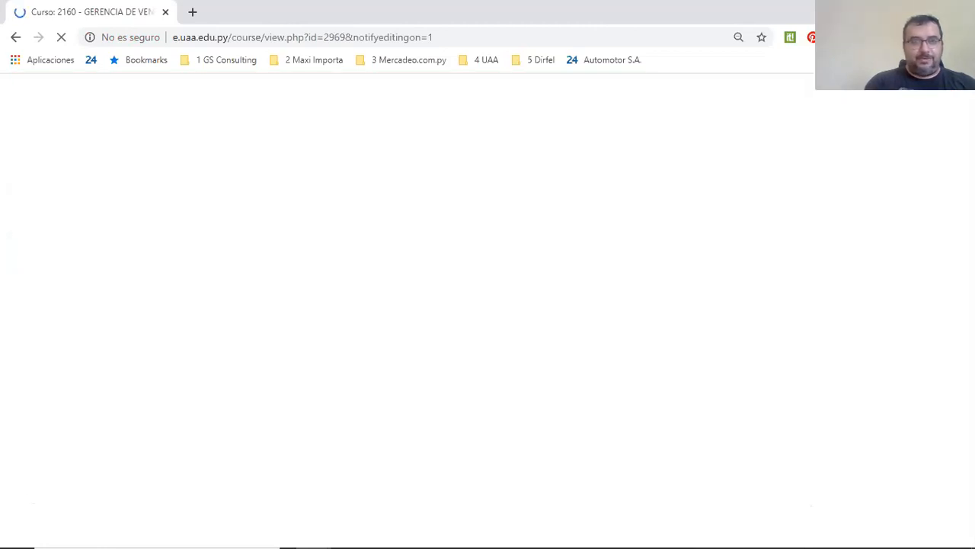
Add a new Cuestionario activity to the "2. Venta Personal" section
scroll(488, 311, down, 7)
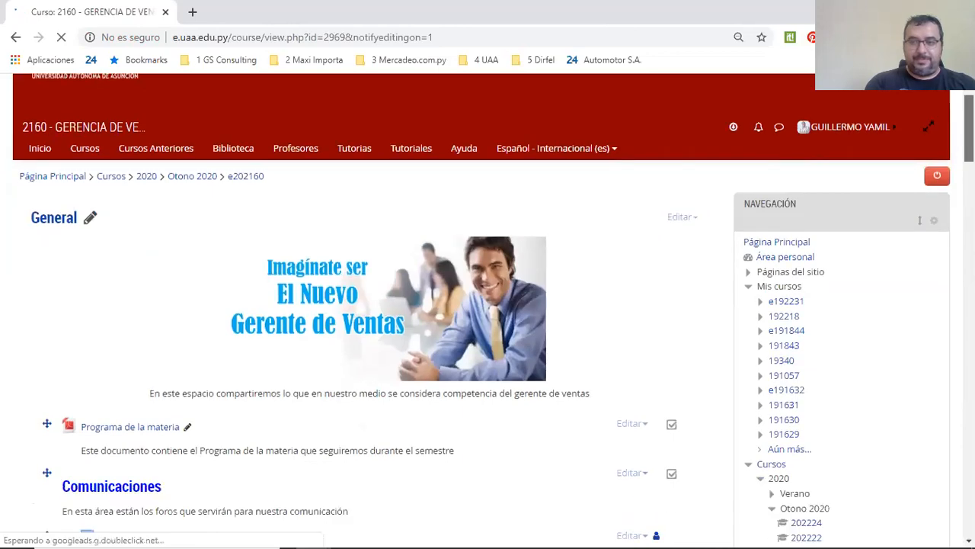
scroll(488, 311, down, 12)
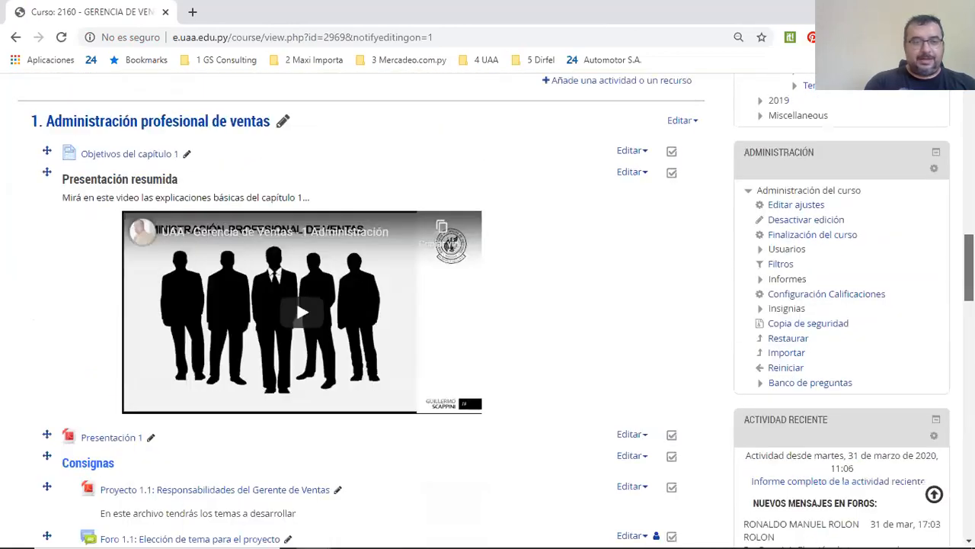
scroll(487, 311, down, 2)
scroll(487, 311, up, 1)
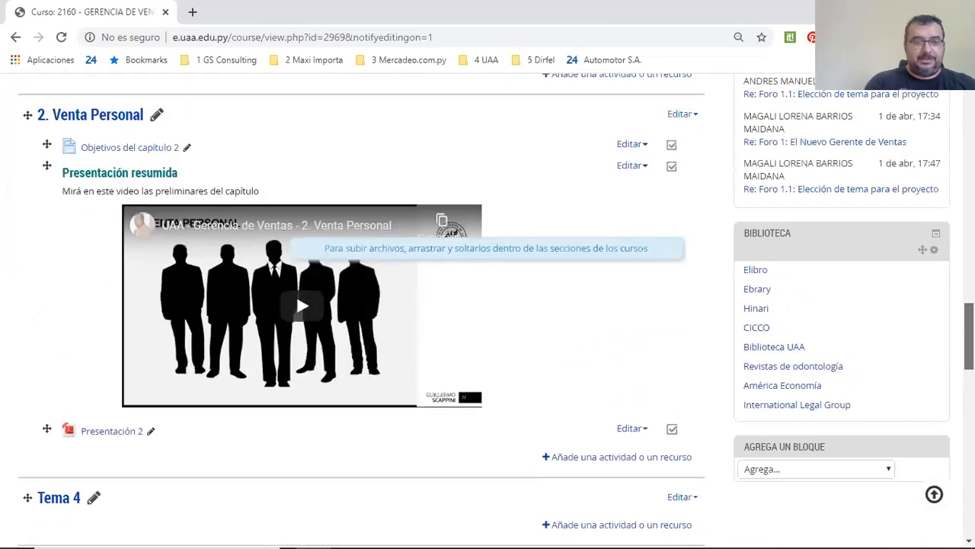
click(635, 458)
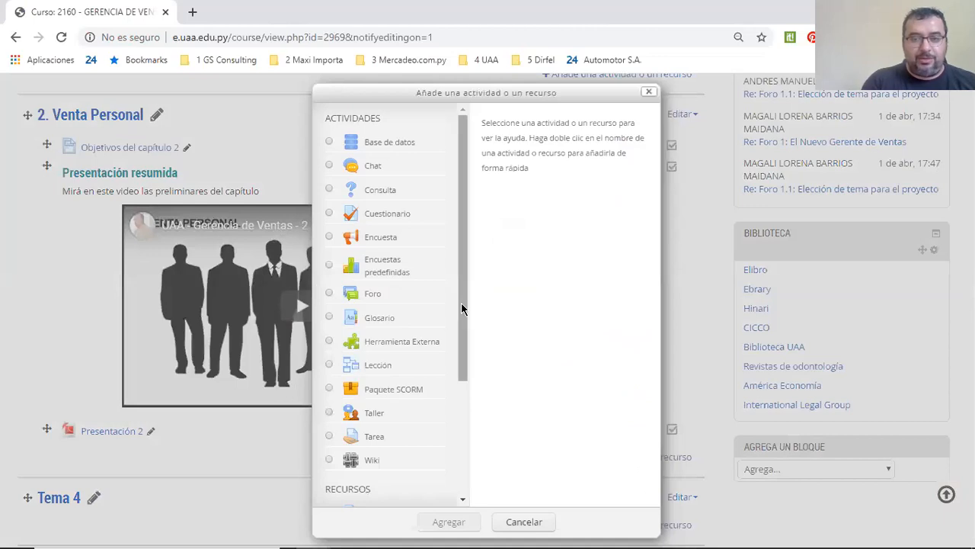
scroll(462, 316, down, 1)
drag(462, 317, 461, 285)
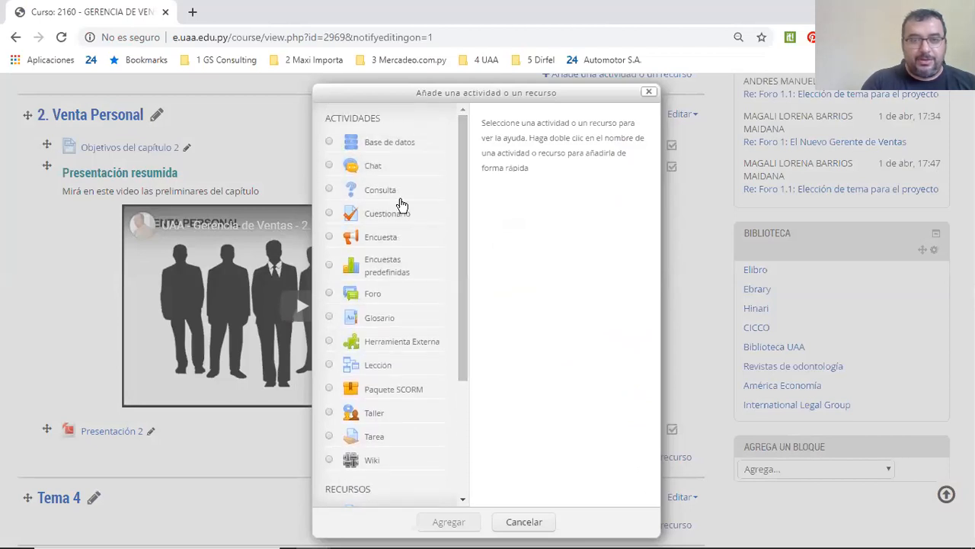
click(388, 215)
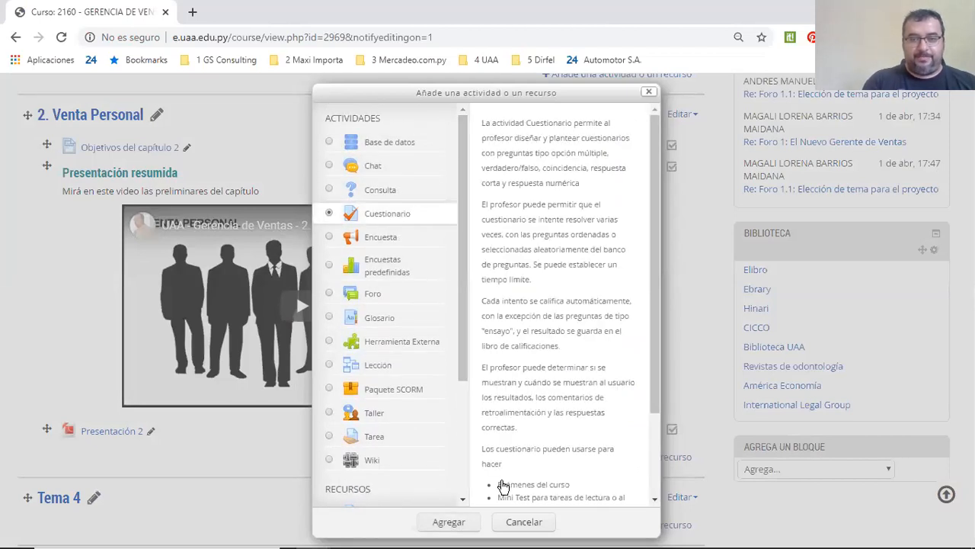
click(458, 522)
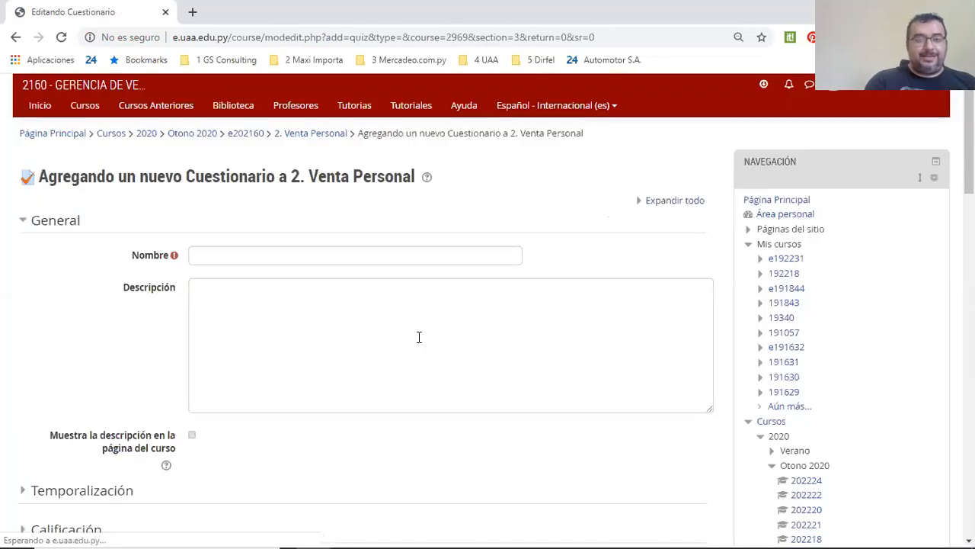
Name the new quiz "Cuestionario 2: Evaluación de lectura"
click(379, 259)
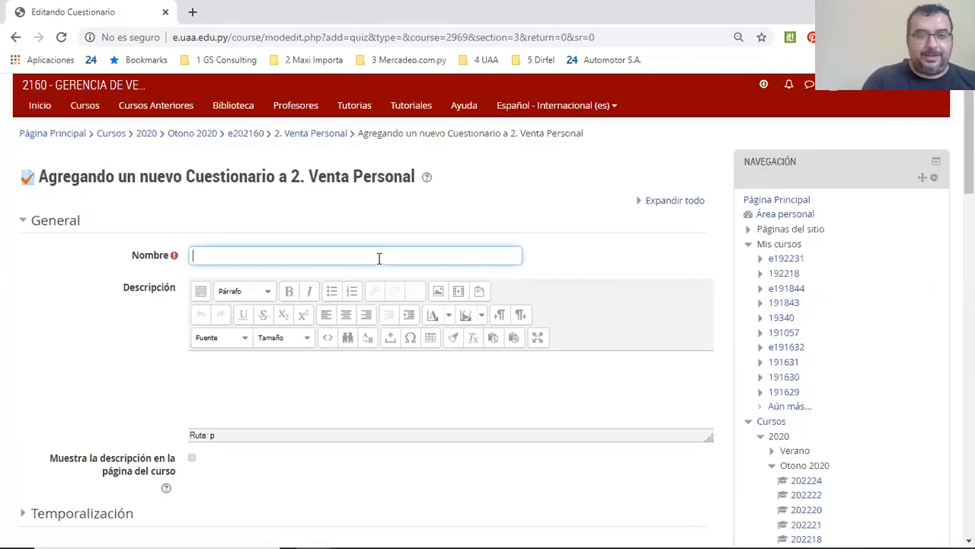
text(Cuestionario)
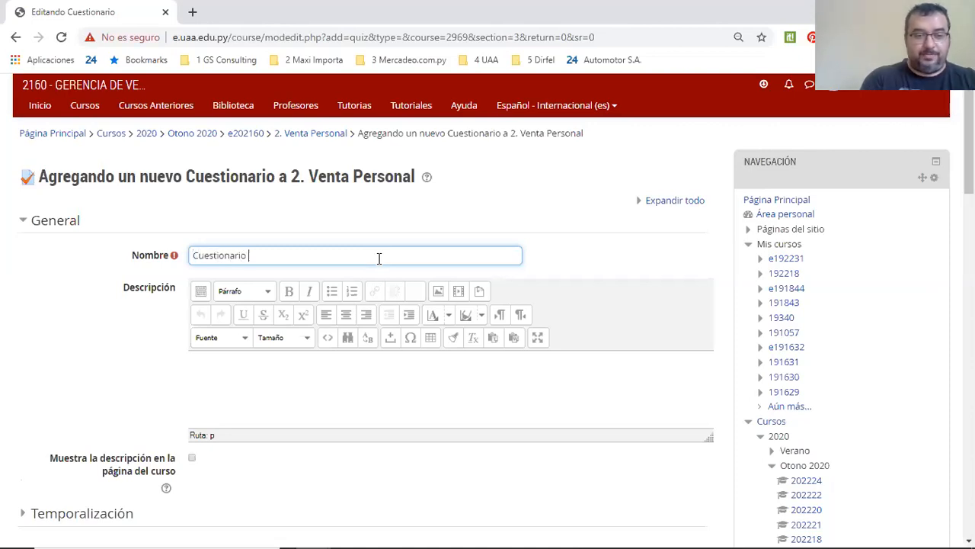
text( 2)
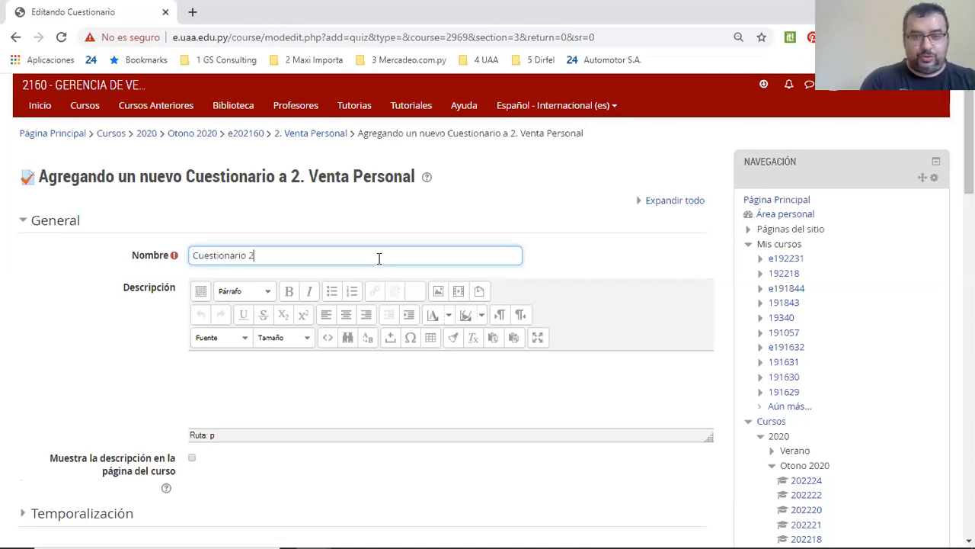
text(: )
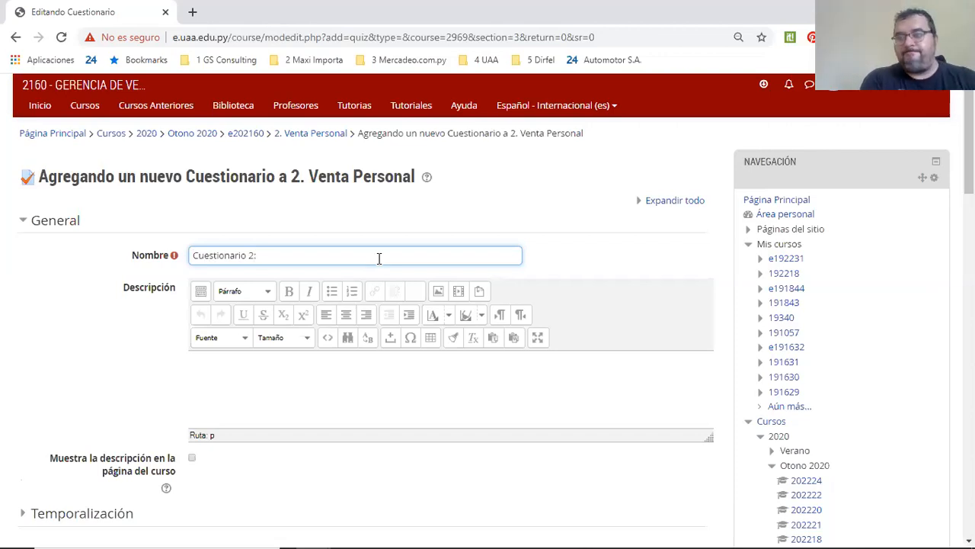
text(Eval)
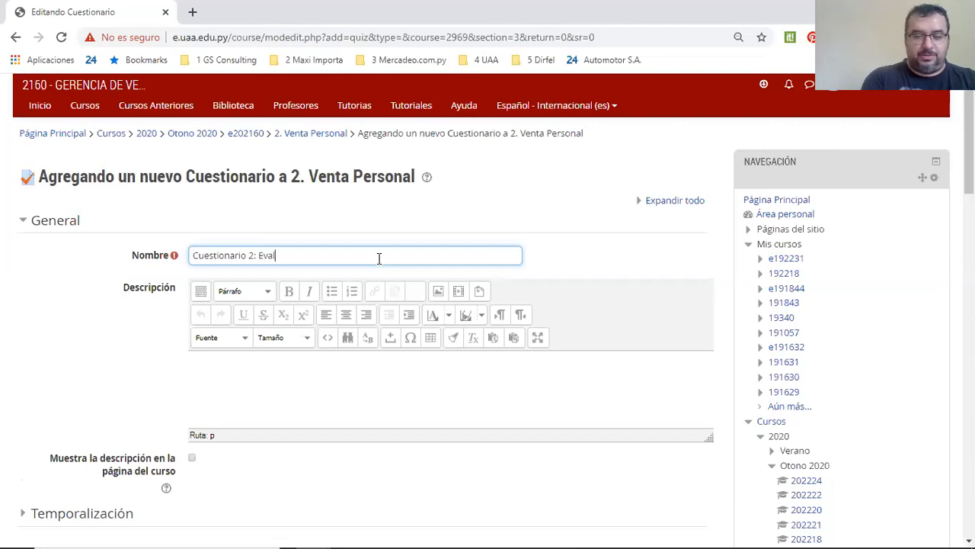
text(uación de lectura)
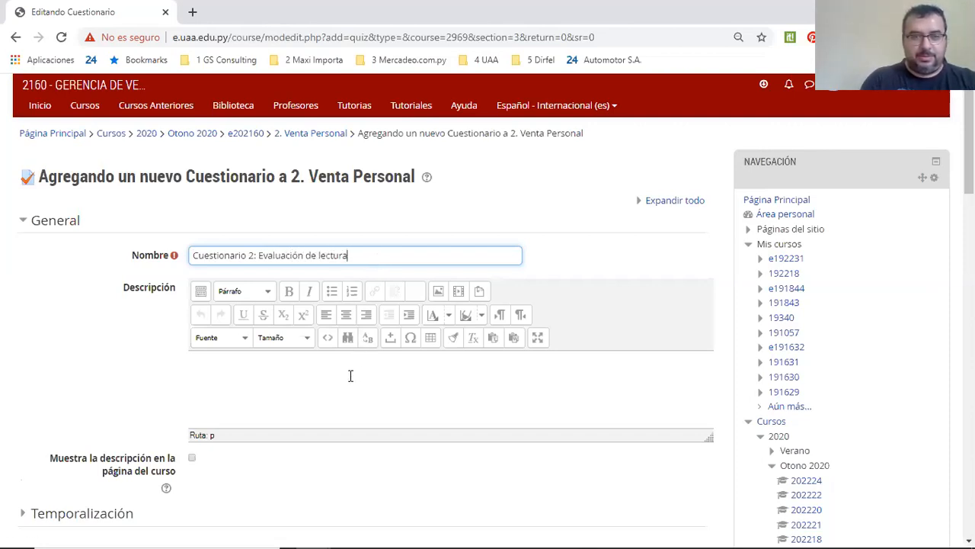
Enter "Este cuestionario sirve para evaluar los leído hasta el momento en la materia... Éxitos!" as the quiz description
click(351, 377)
text(Es)
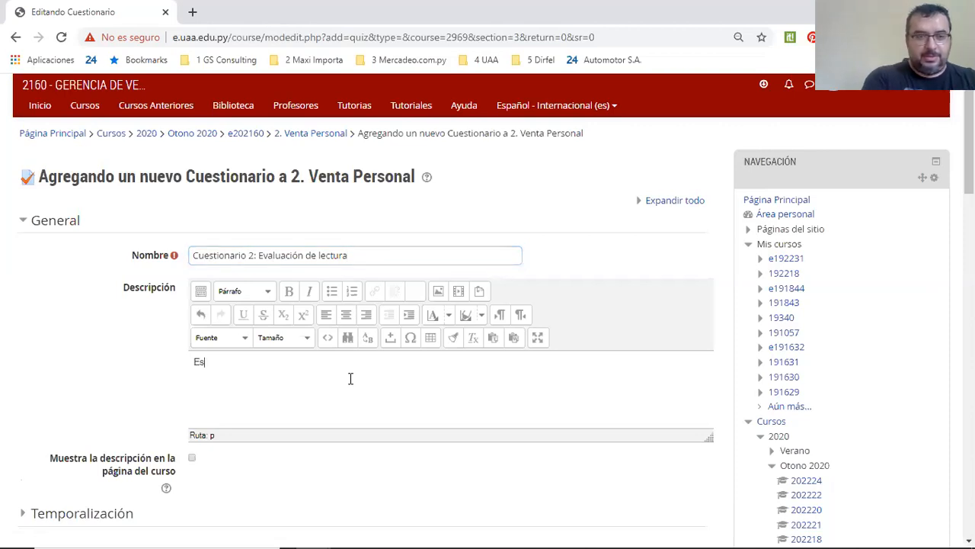
text(te cu)
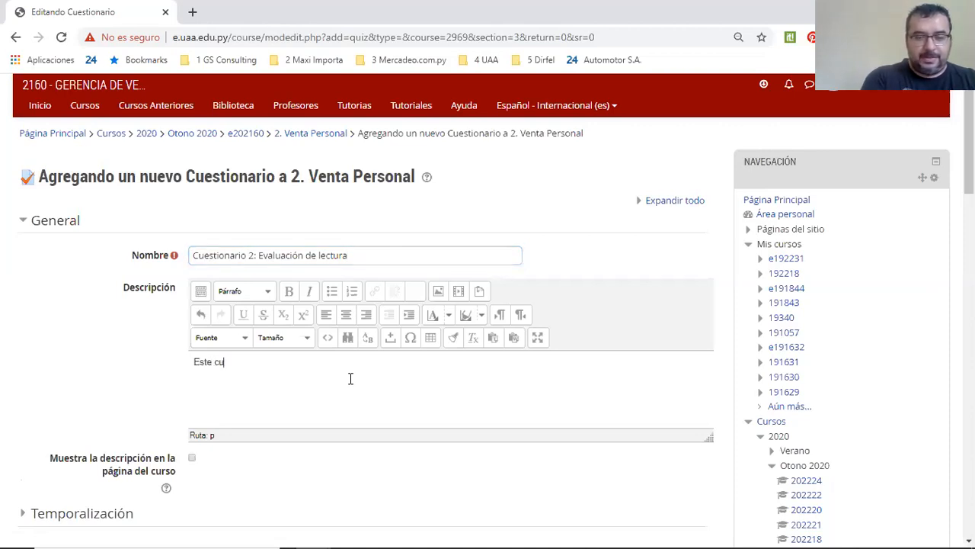
text(estionario)
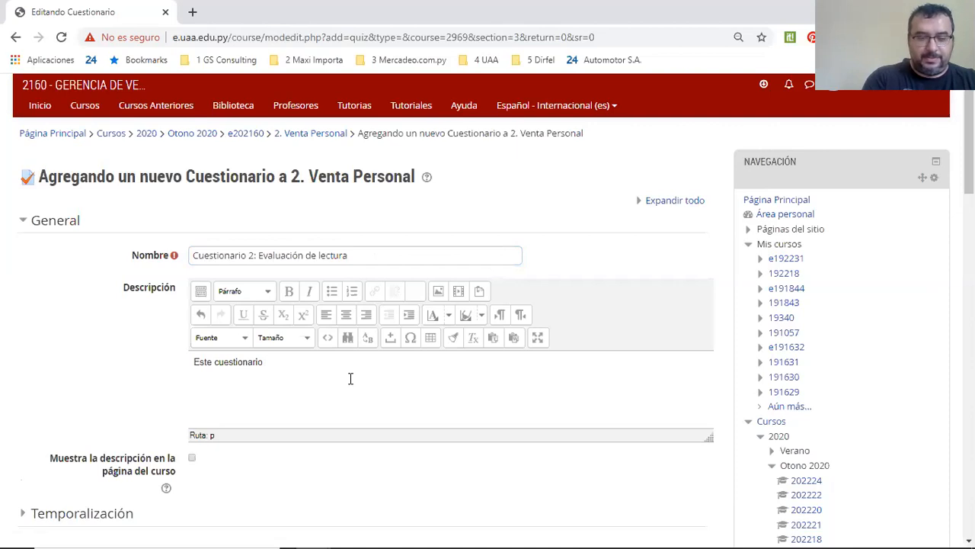
text( sirve para )
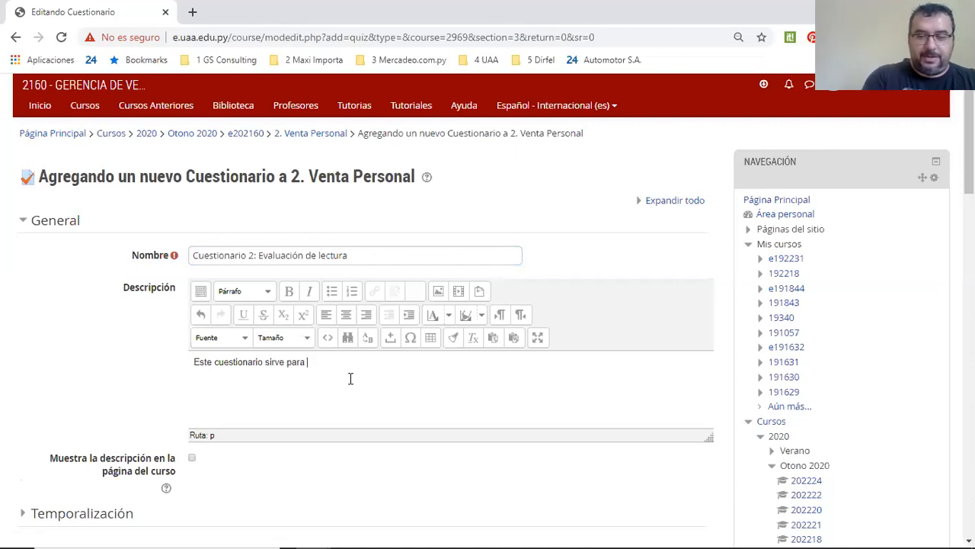
text(evaluar )
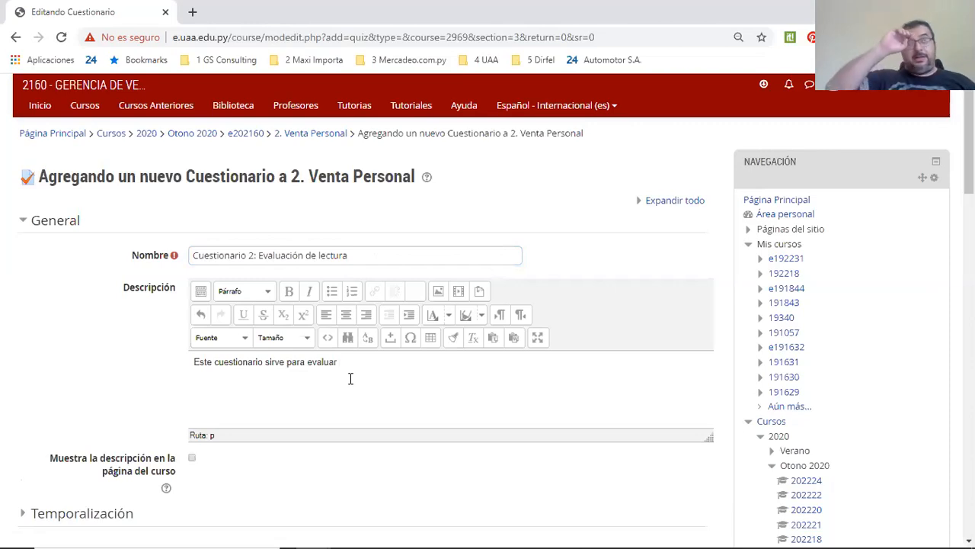
text(los l)
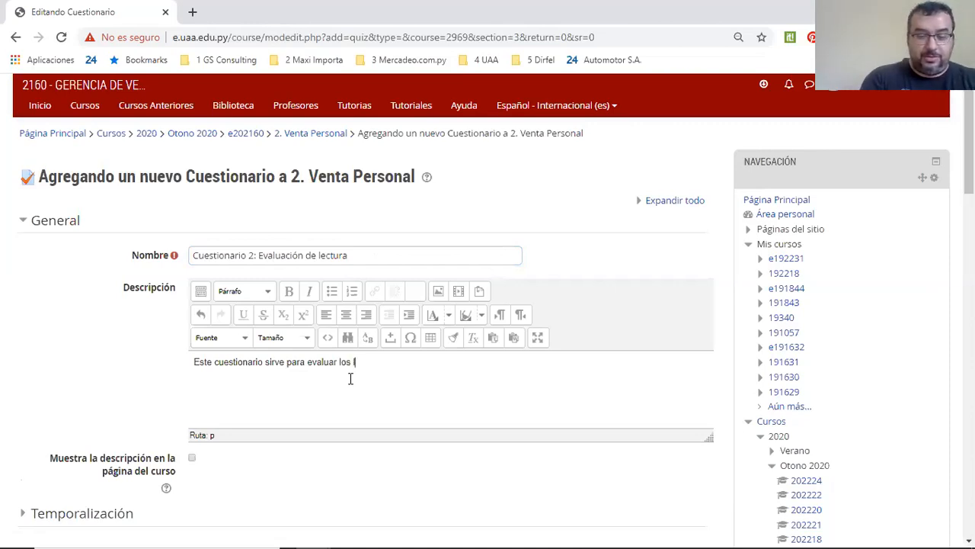
text(eido hasta el)
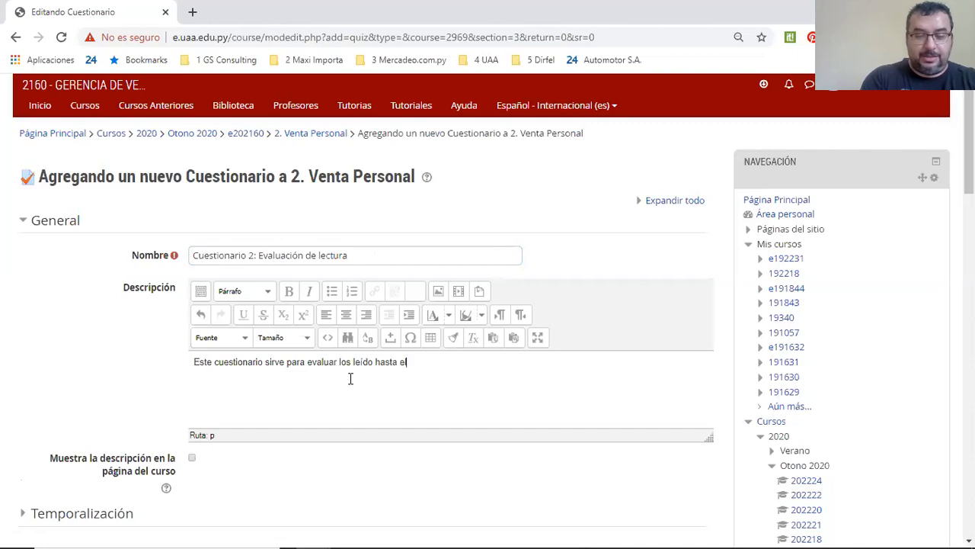
text( momento en la materoa)
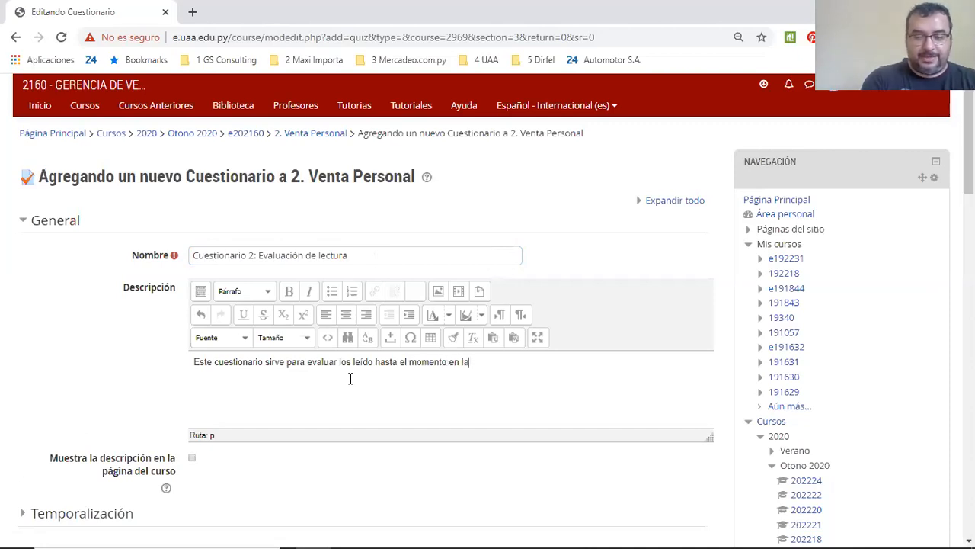
key(BackSpace)
key(BackSpace)
text(i)
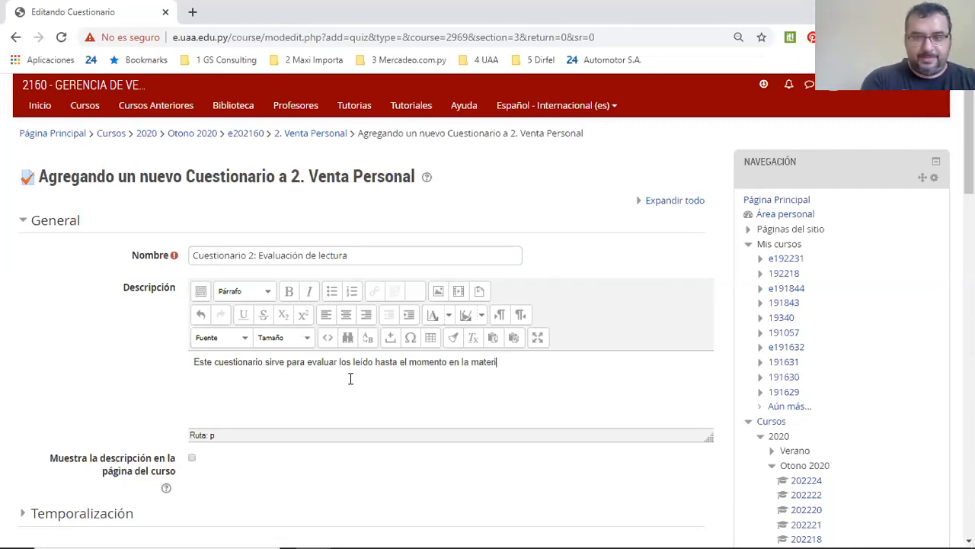
text(a...)
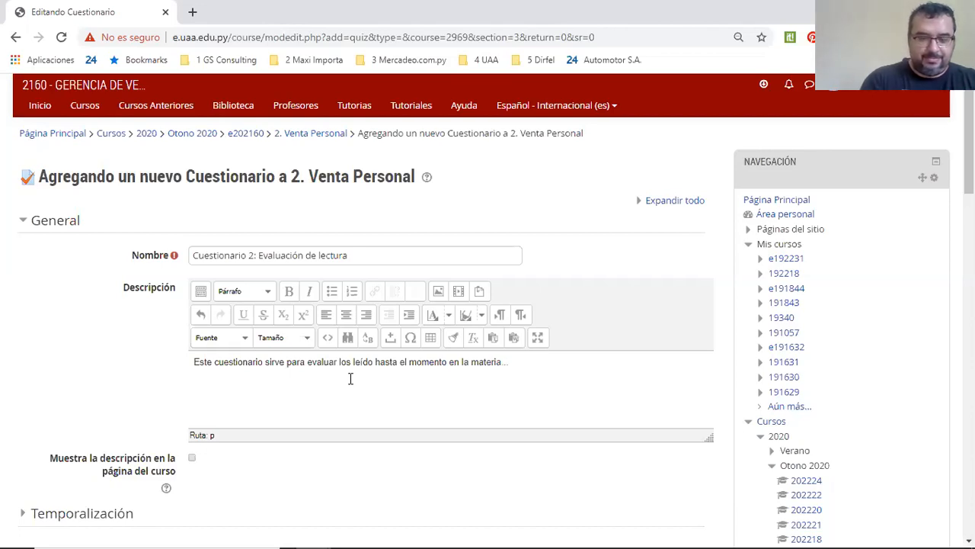
text( éxitos)
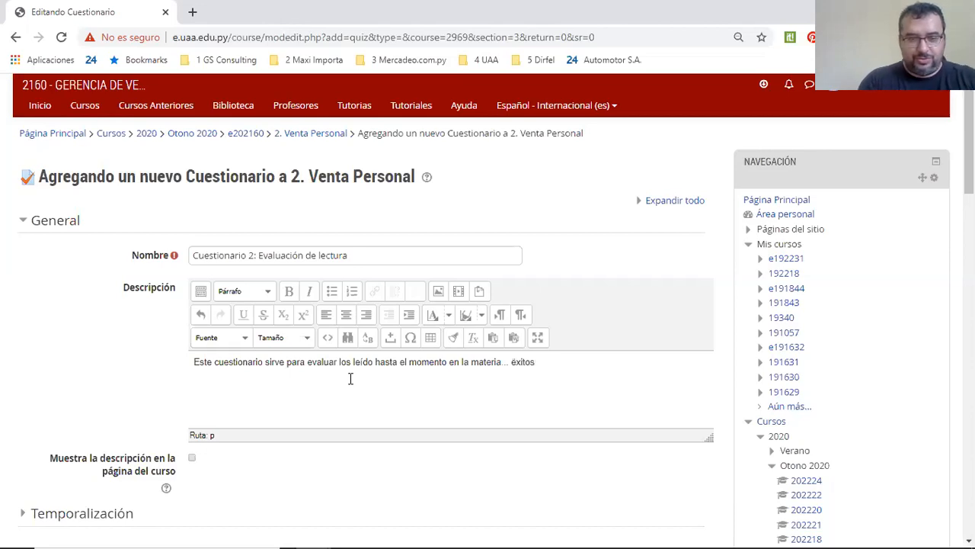
text(!)
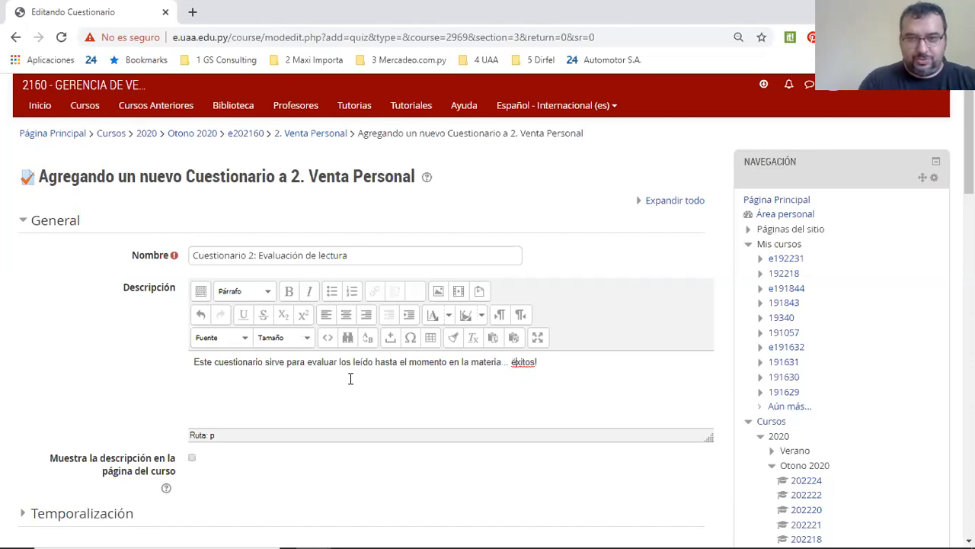
key(shift+Left)
text(É)
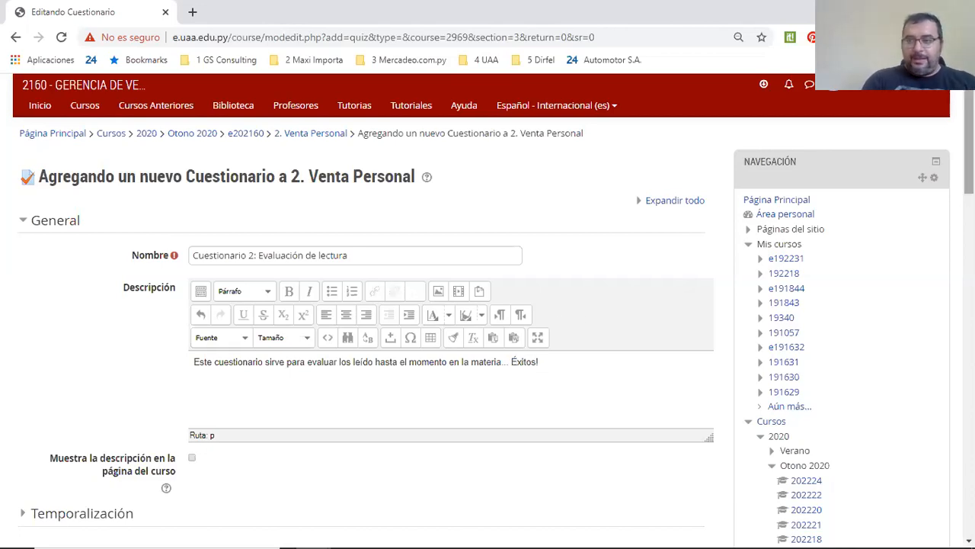
Expand all quiz settings and enable the quiz opening date for 2 April 2020 at 11:00
scroll(969, 153, down, 2)
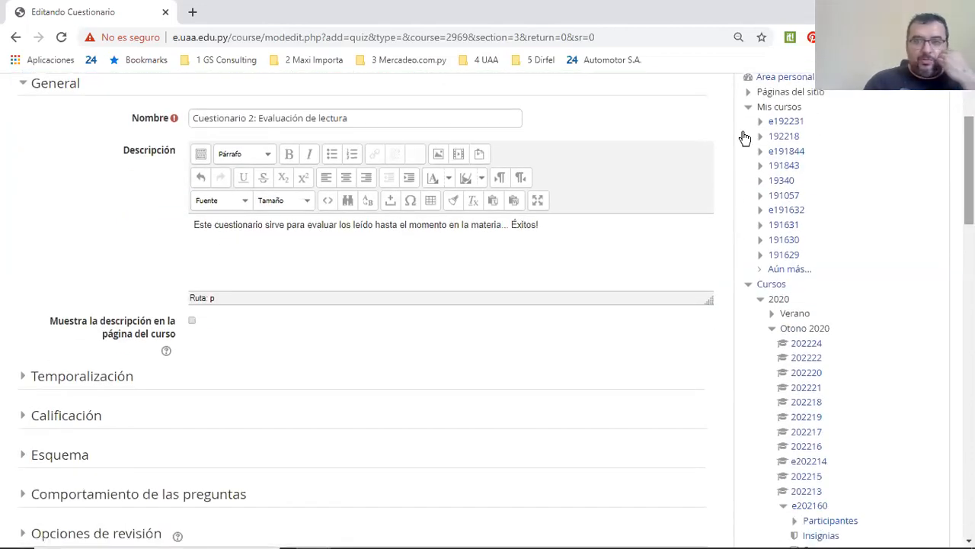
scroll(642, 157, up, 2)
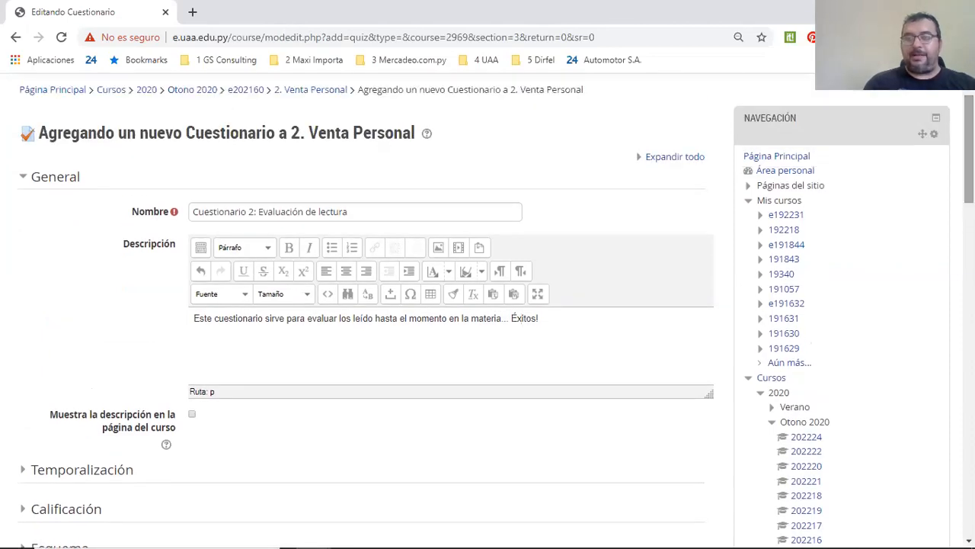
click(646, 157)
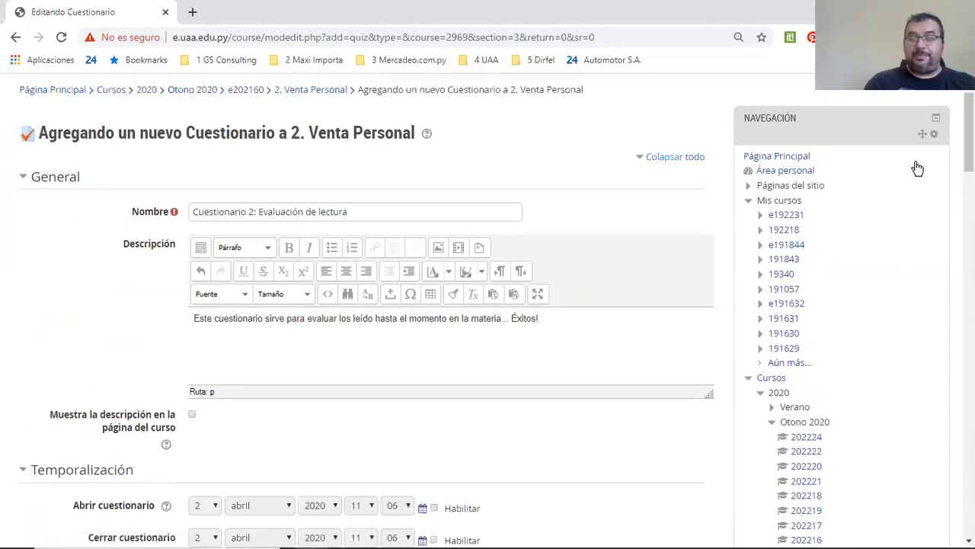
scroll(968, 152, down, 1)
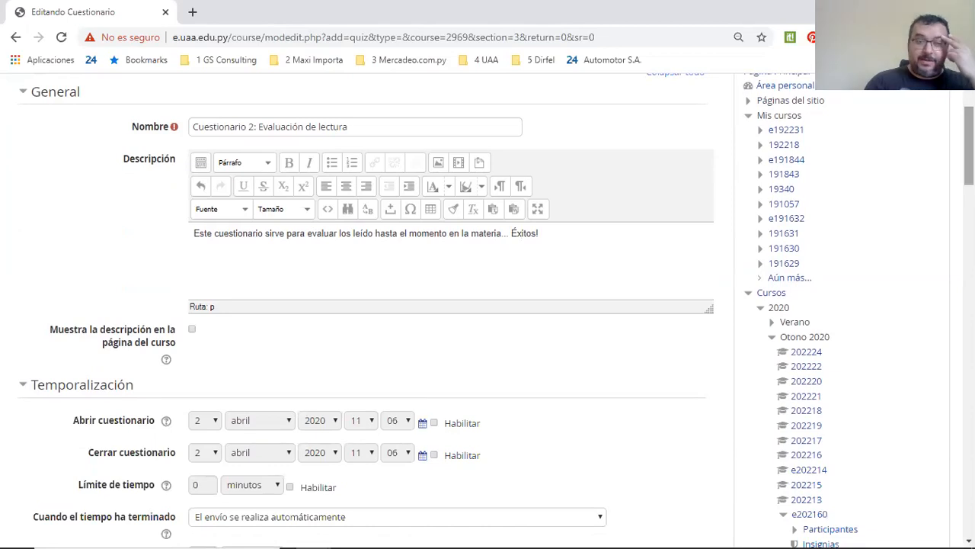
click(433, 424)
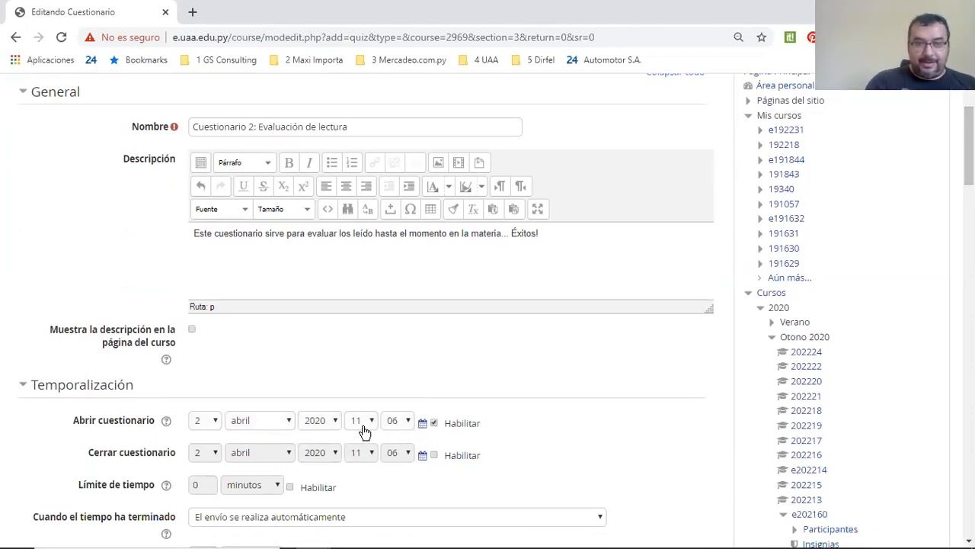
click(407, 425)
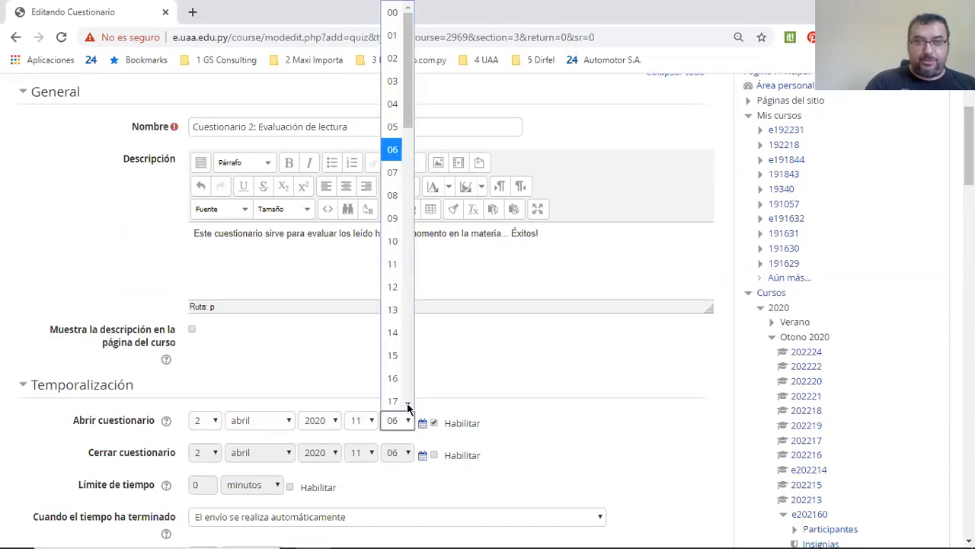
click(394, 11)
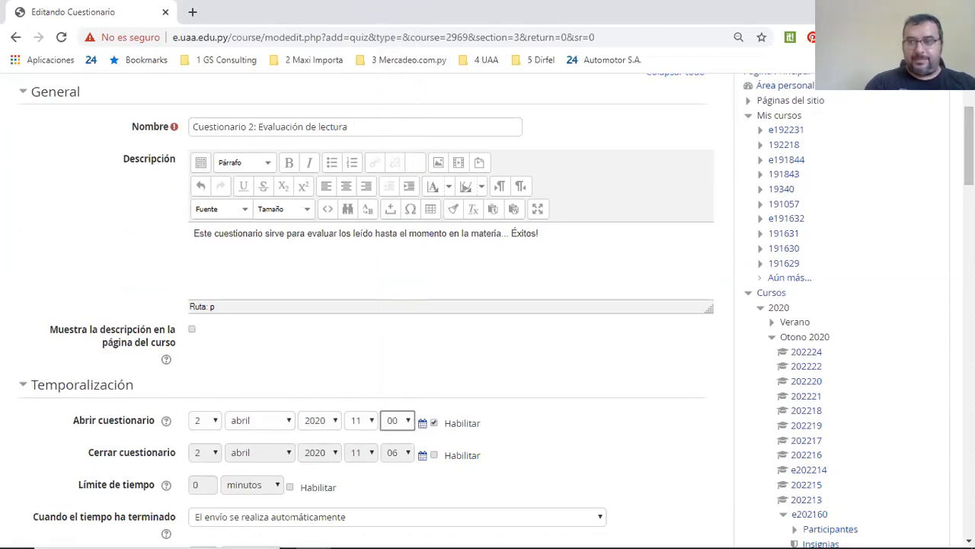
Enable the quiz closing date and set it to 13 April 2020 at 12:00
scroll(970, 152, down, 1)
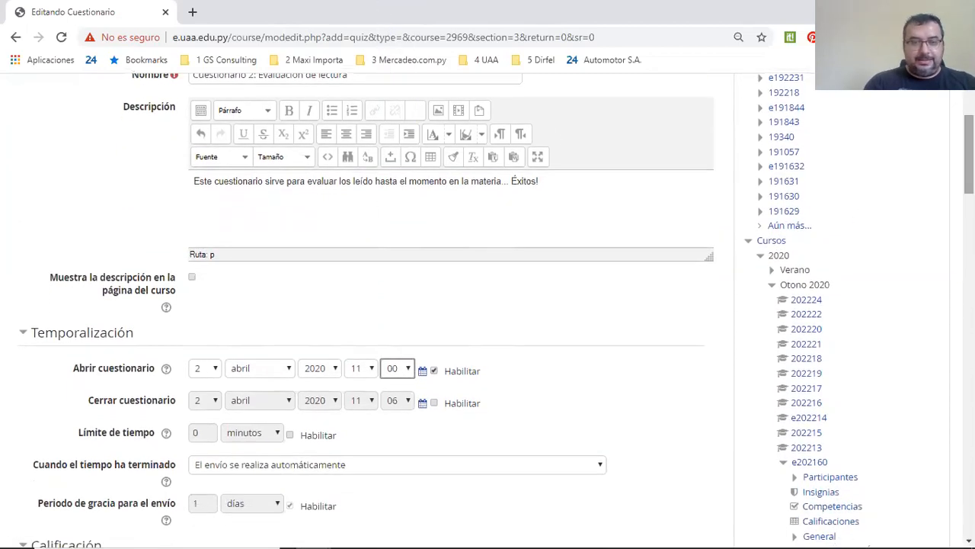
click(431, 404)
click(421, 406)
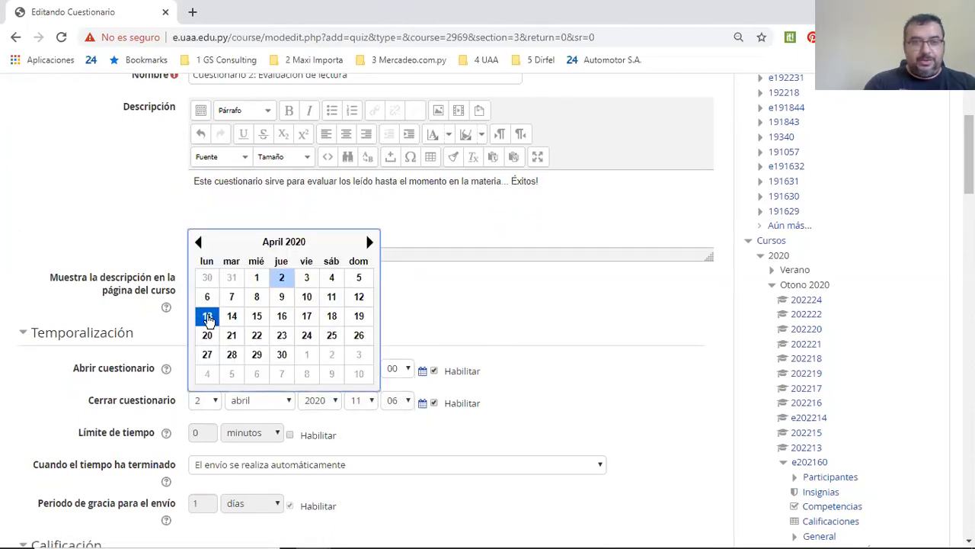
click(206, 315)
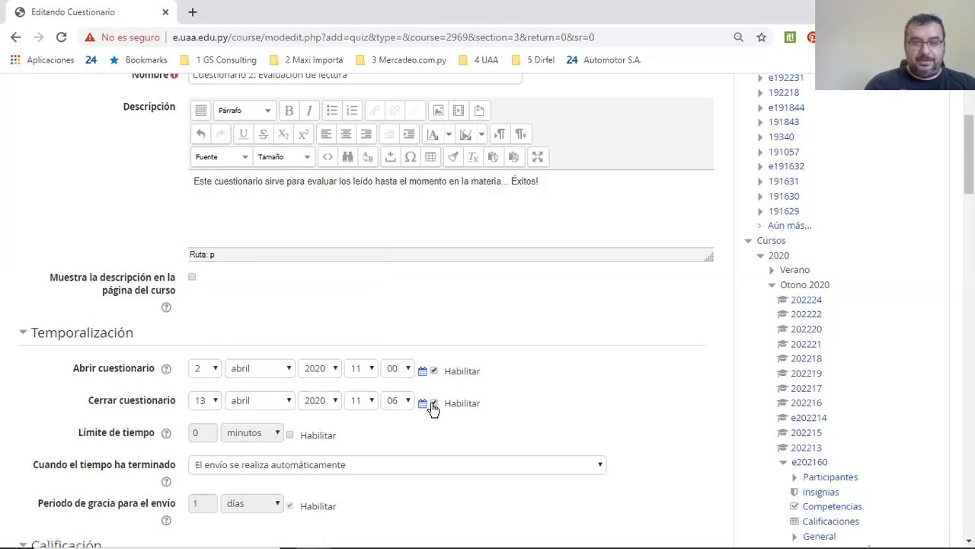
click(368, 402)
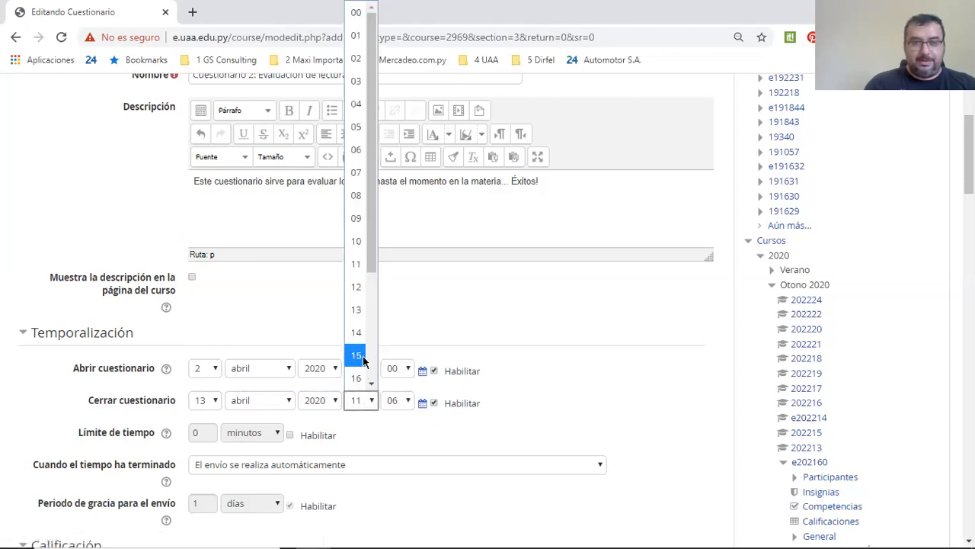
click(360, 294)
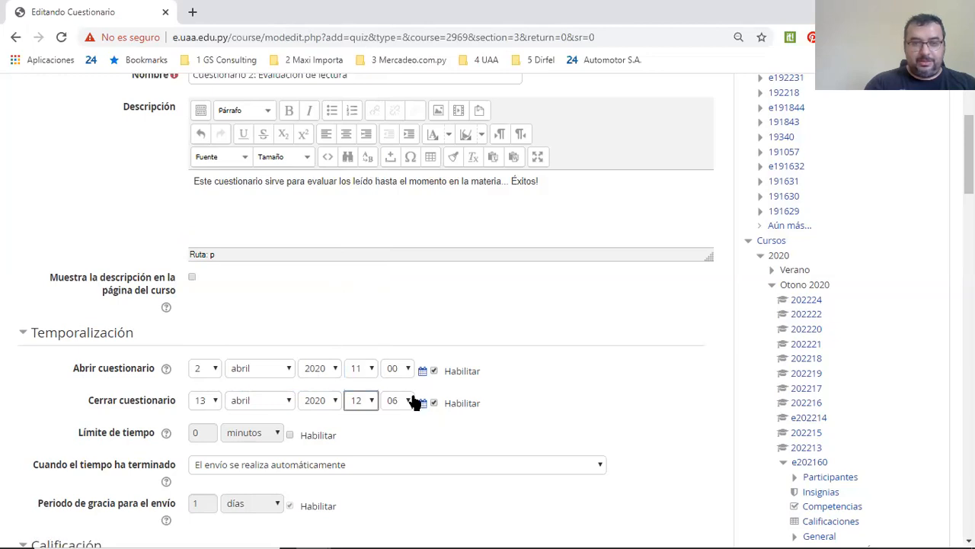
click(407, 402)
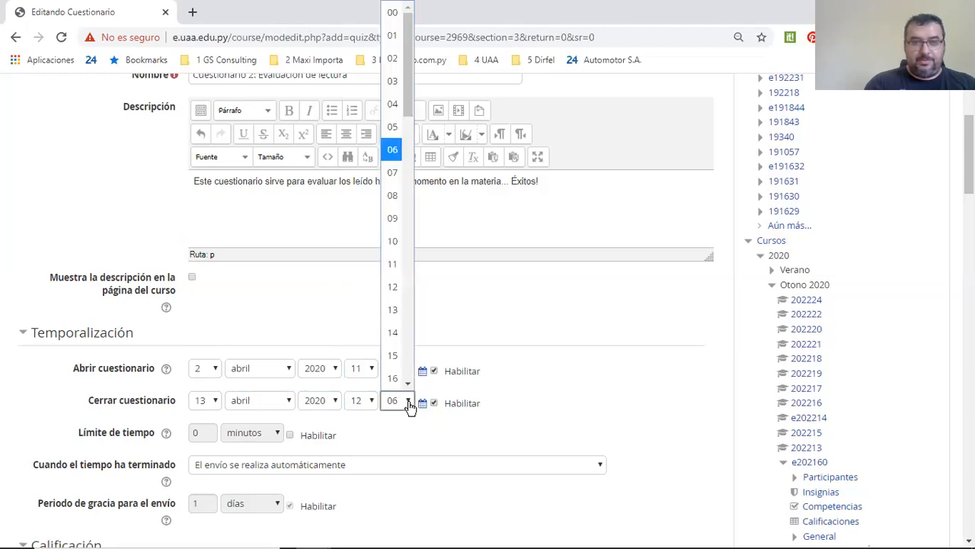
click(390, 28)
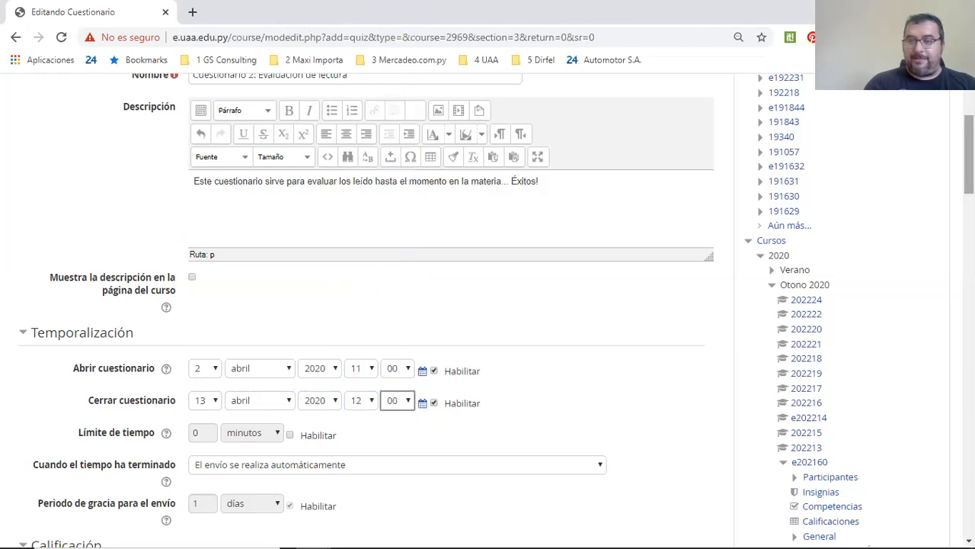
Keep the grade category as Sin categorizar and limit the allowed attempts to 2
scroll(970, 153, down, 1)
scroll(488, 304, down, 1)
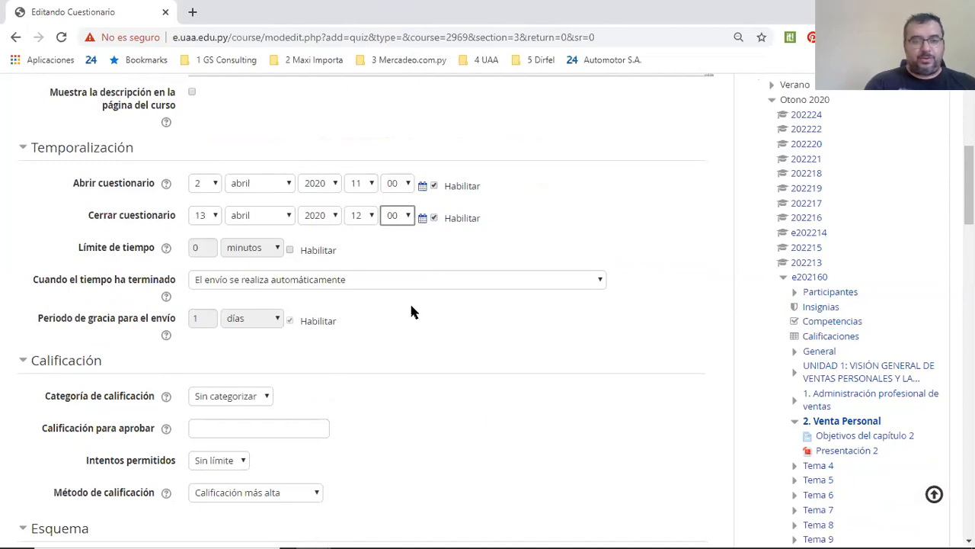
scroll(505, 252, down, 2)
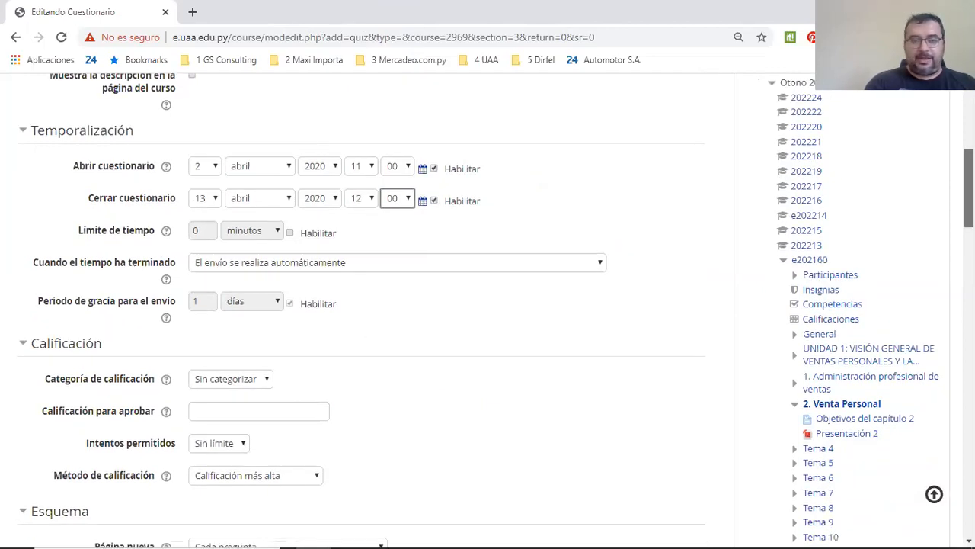
click(266, 252)
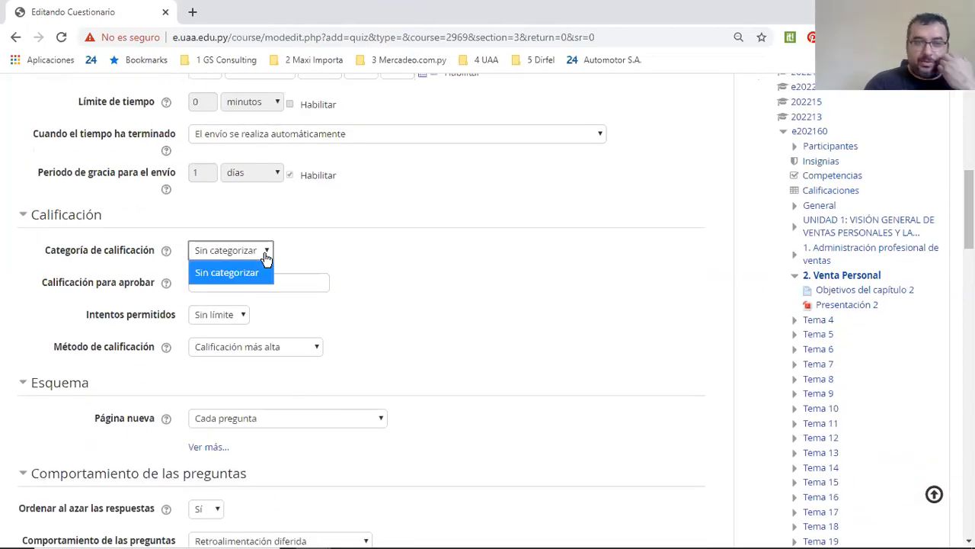
click(266, 259)
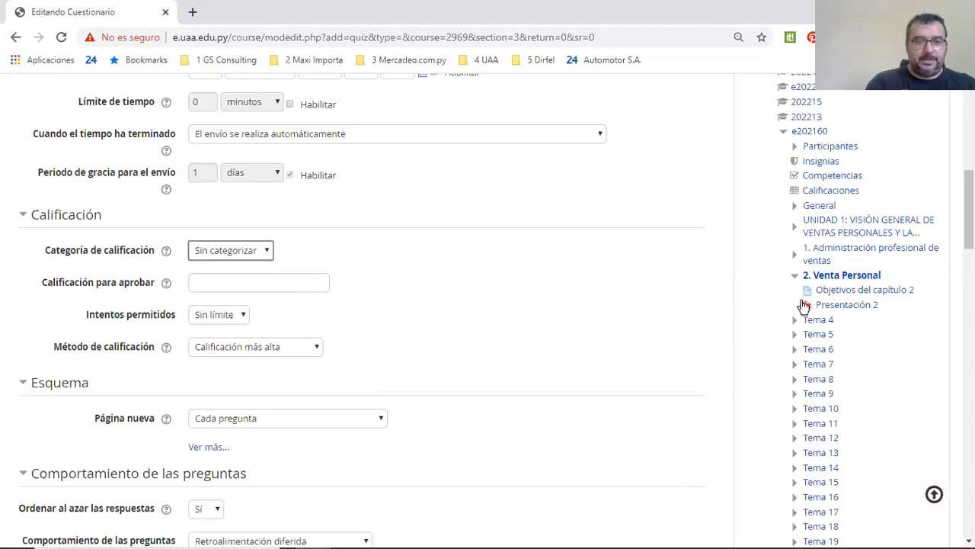
click(239, 318)
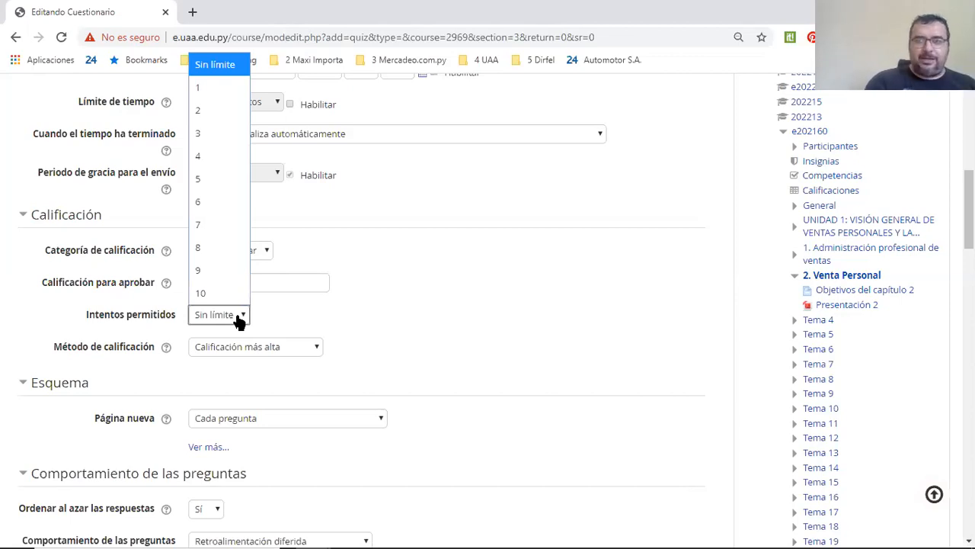
click(205, 108)
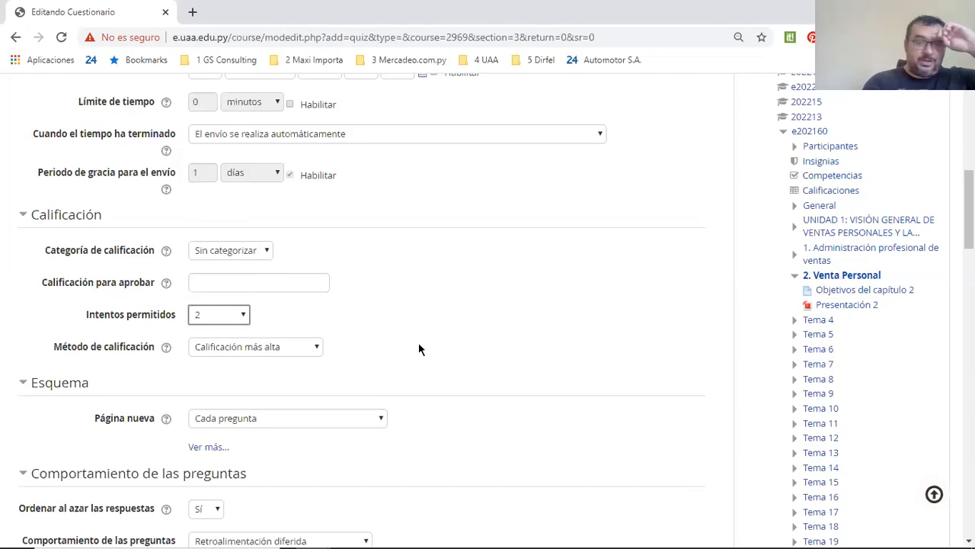
Set the quiz's grading method to Promedio de calificaciones
click(314, 349)
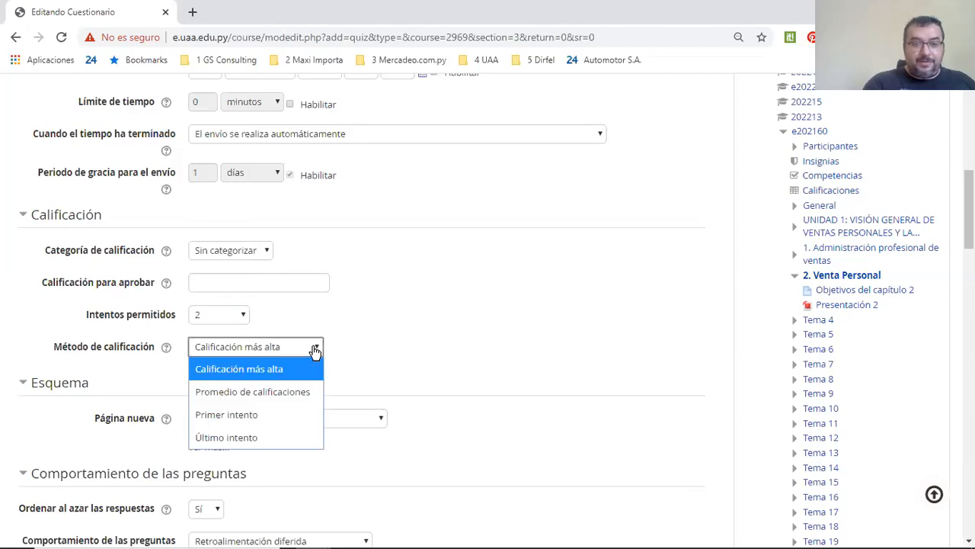
click(292, 398)
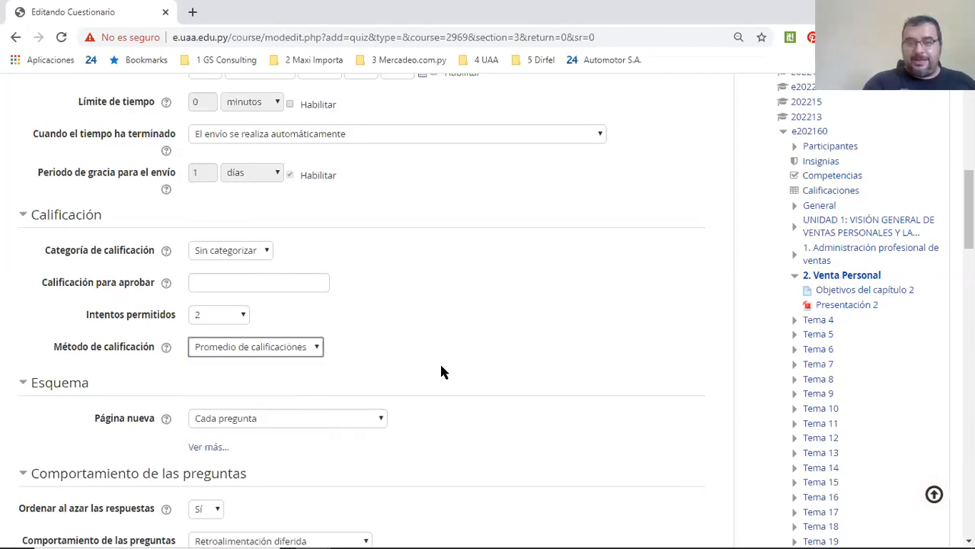
click(316, 349)
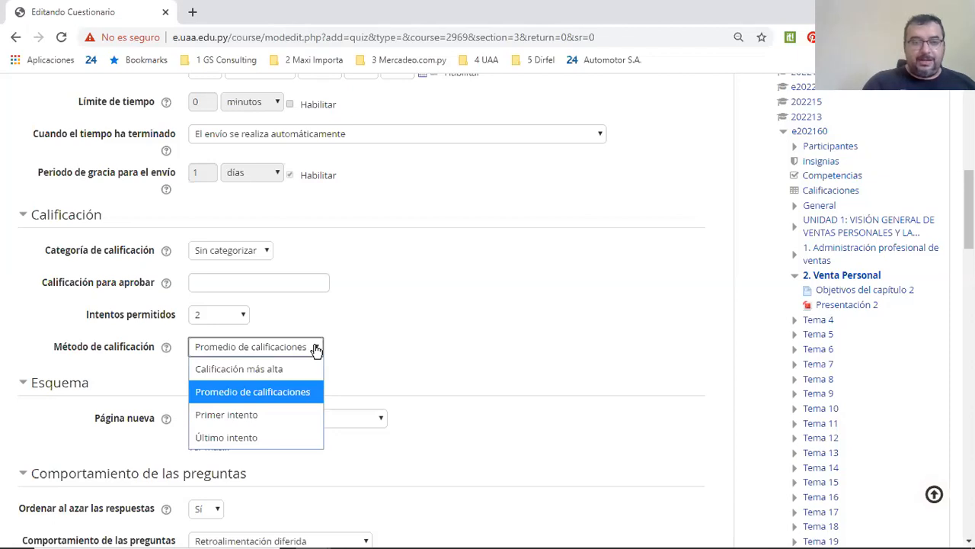
click(272, 393)
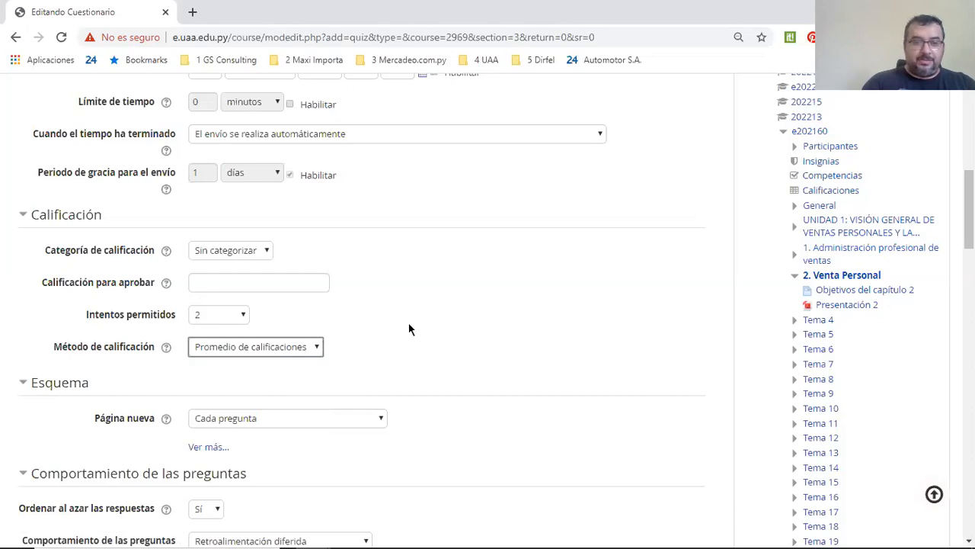
click(319, 349)
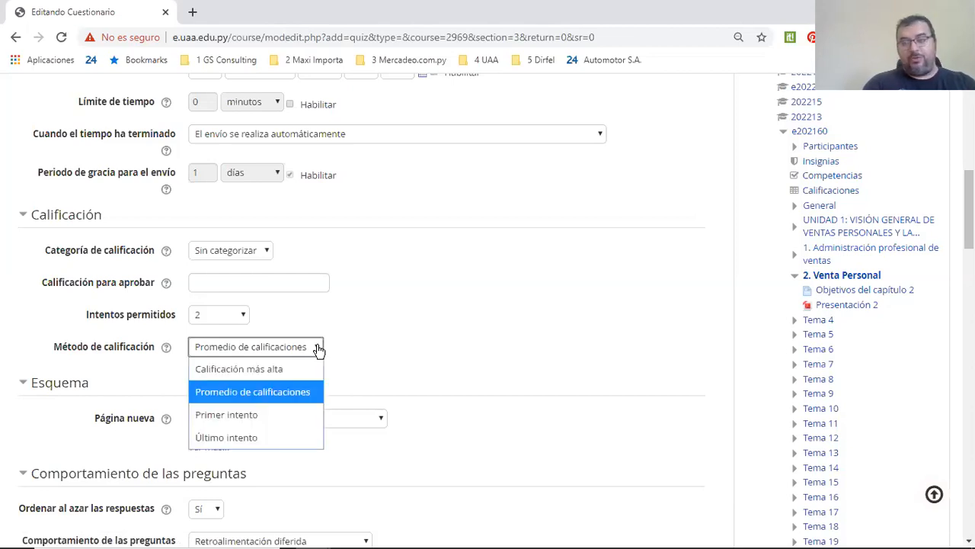
click(318, 349)
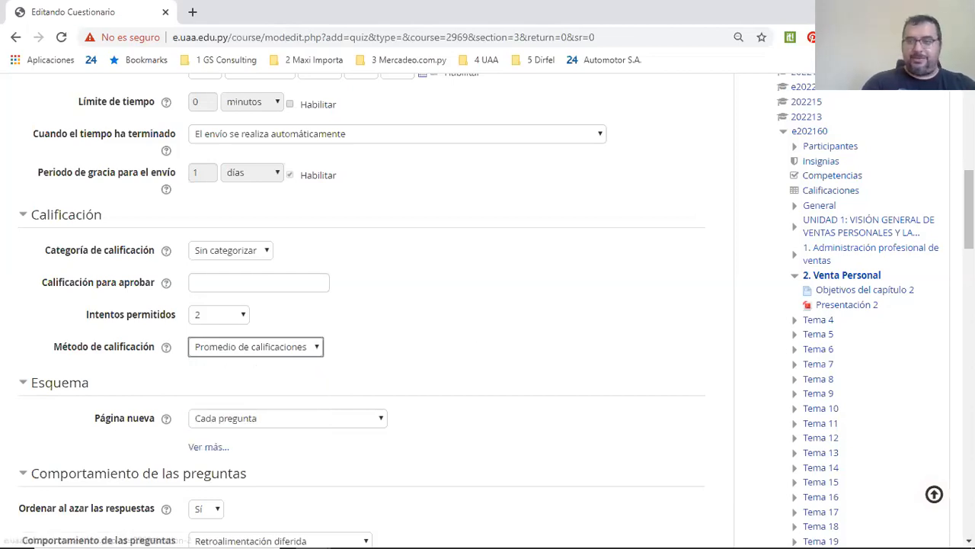
Keep a new page for each question, reveal the additional layout options and set the navigation method to Secuencial
scroll(503, 297, down, 2)
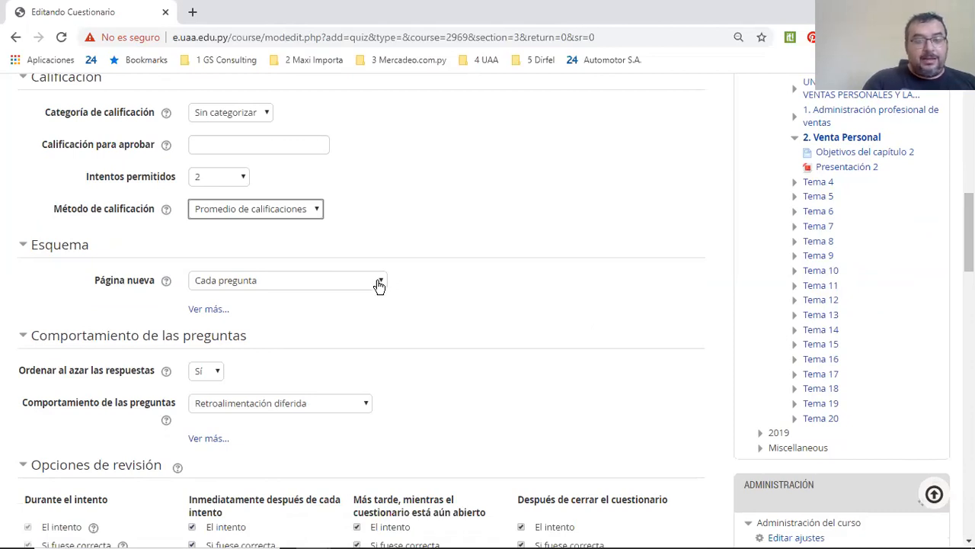
click(379, 286)
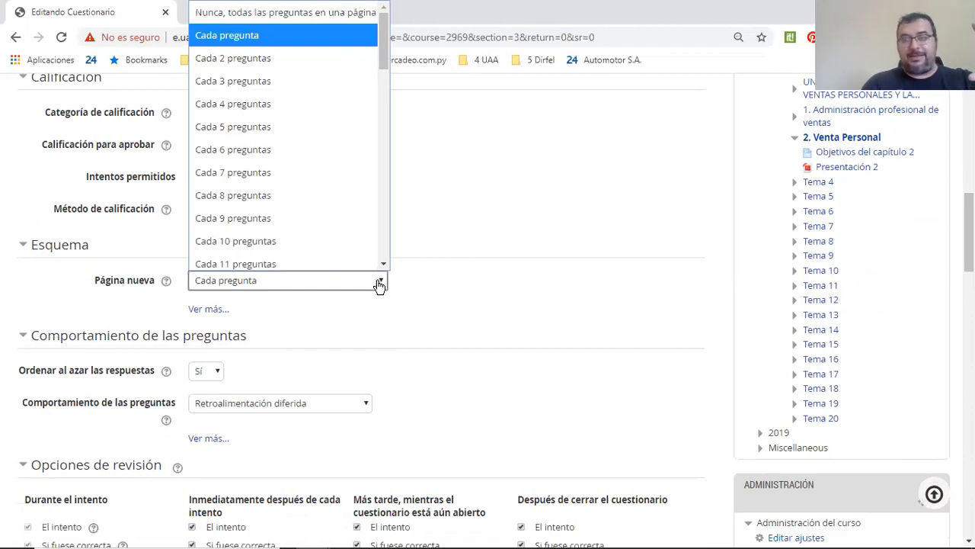
click(380, 286)
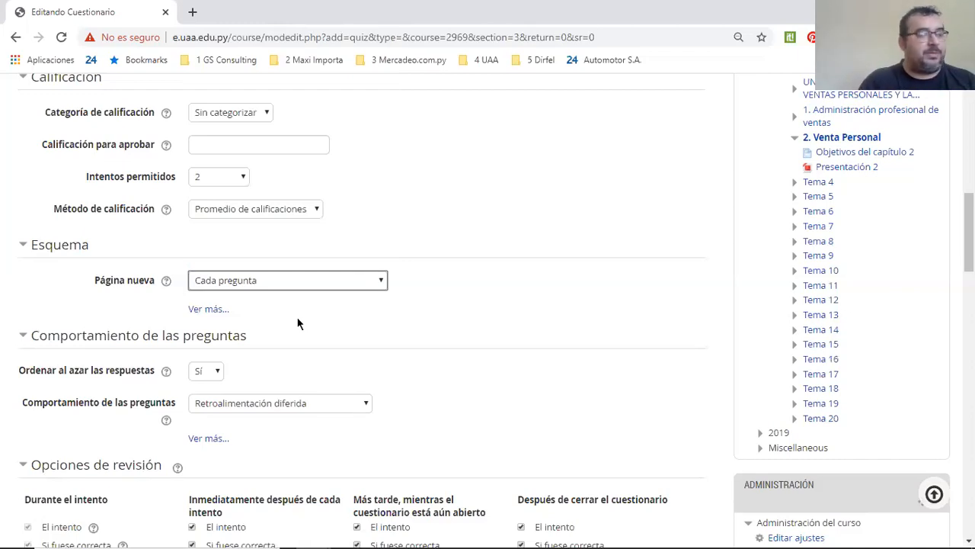
click(210, 308)
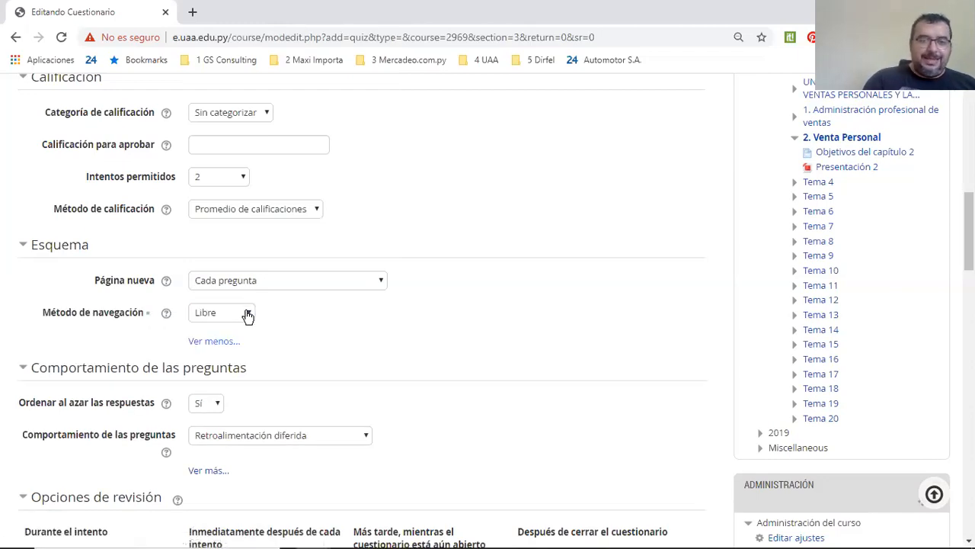
click(248, 315)
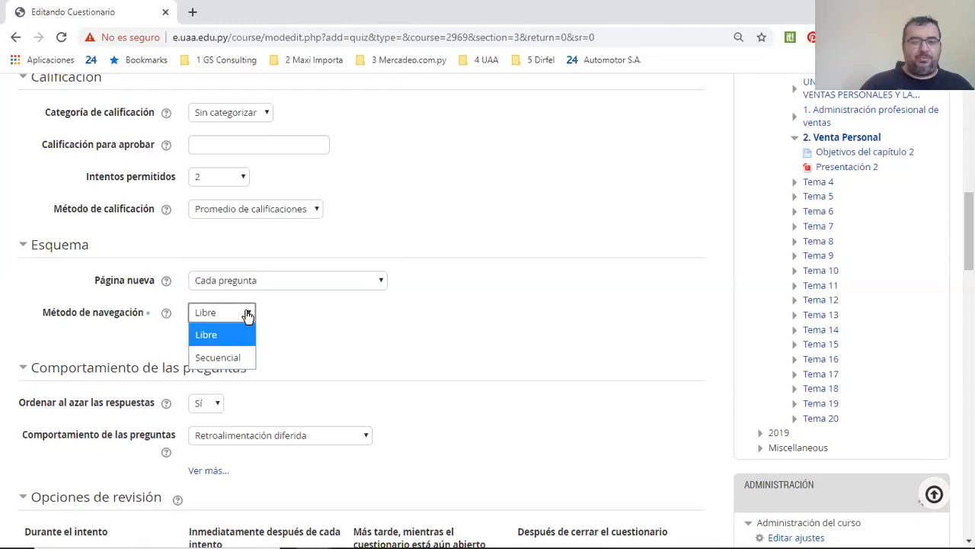
click(223, 337)
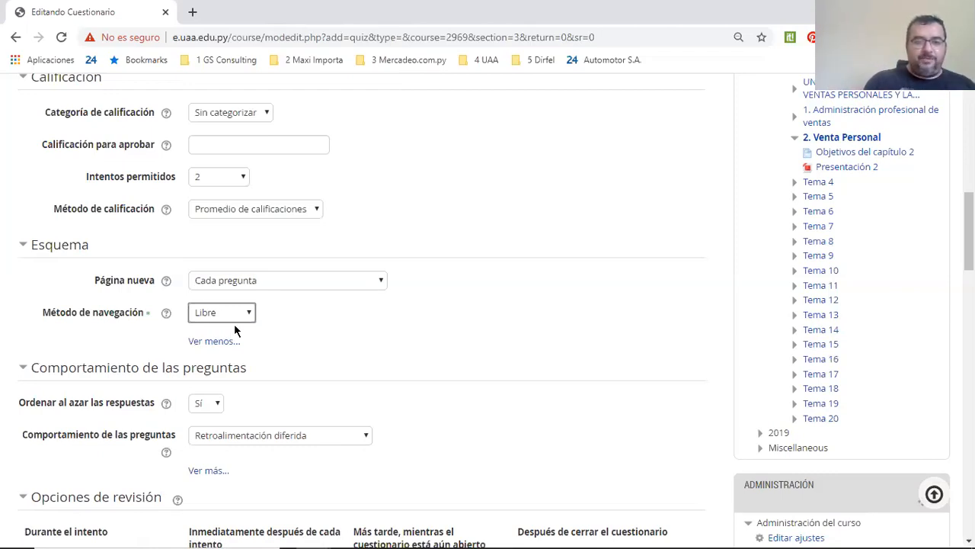
click(248, 312)
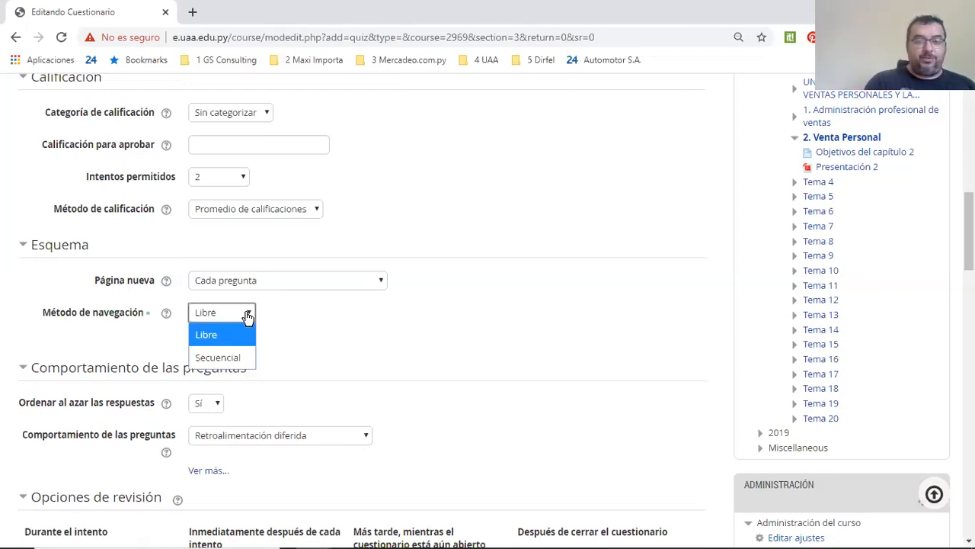
click(238, 358)
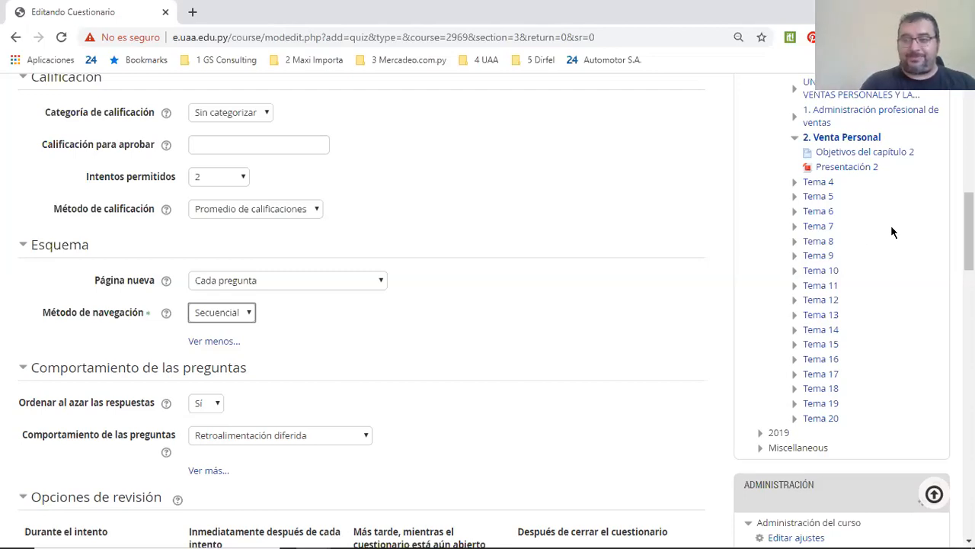
scroll(893, 232, down, 3)
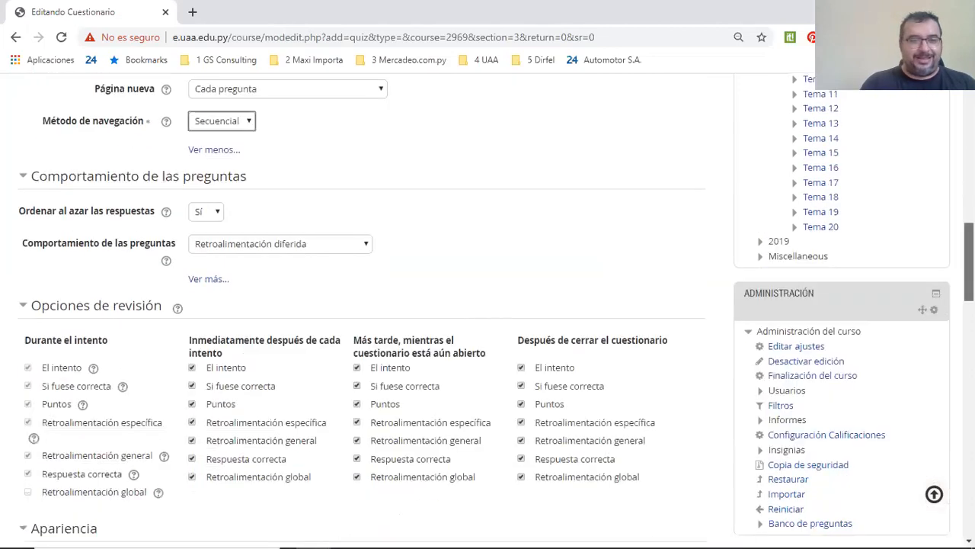
Set the quiz appearance to 0 decimals in grades and a small user image (imagen pequeña)
scroll(496, 310, up, 1)
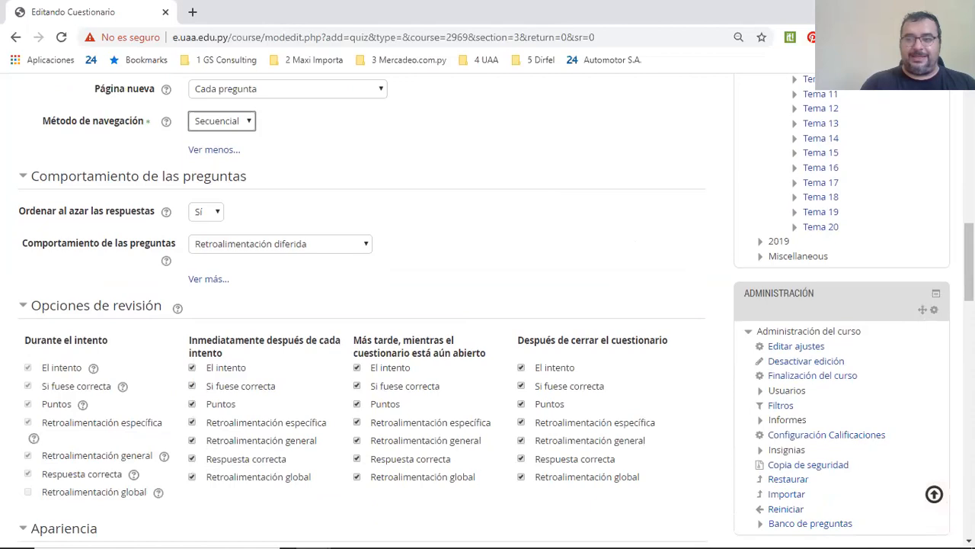
scroll(628, 226, down, 4)
scroll(553, 272, down, 5)
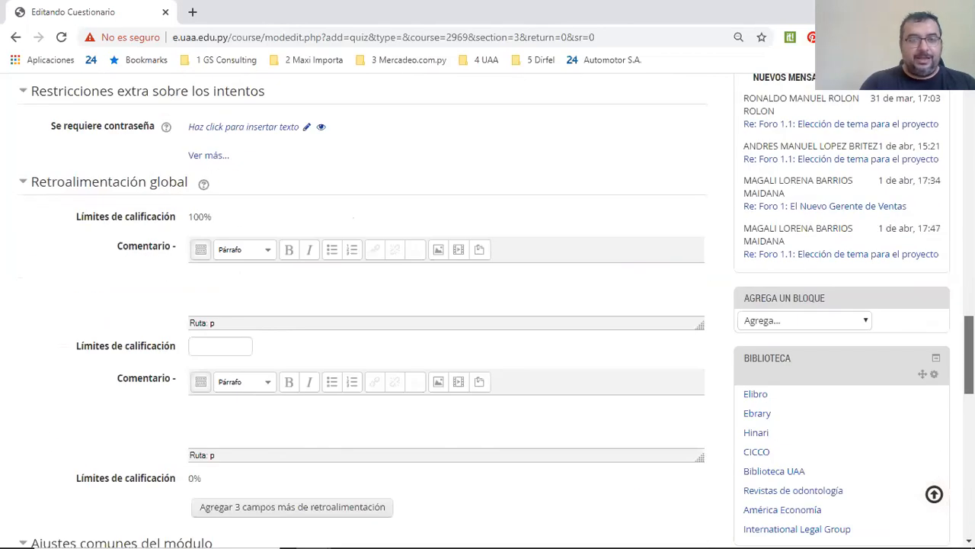
scroll(552, 272, up, 3)
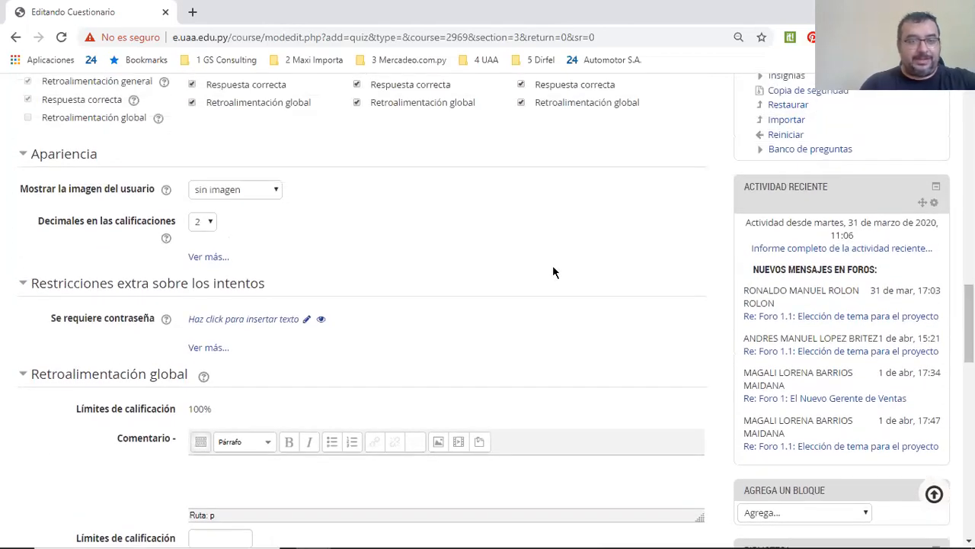
click(208, 223)
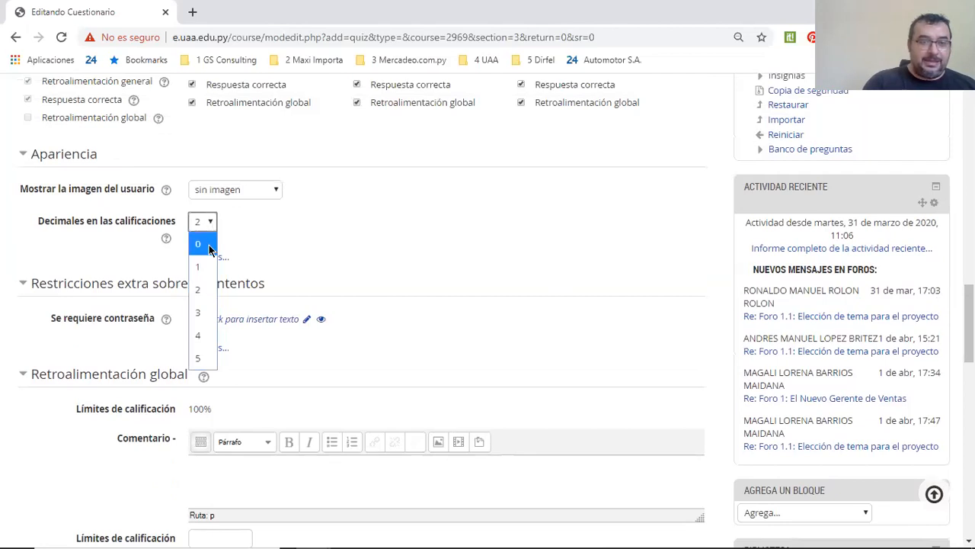
click(209, 246)
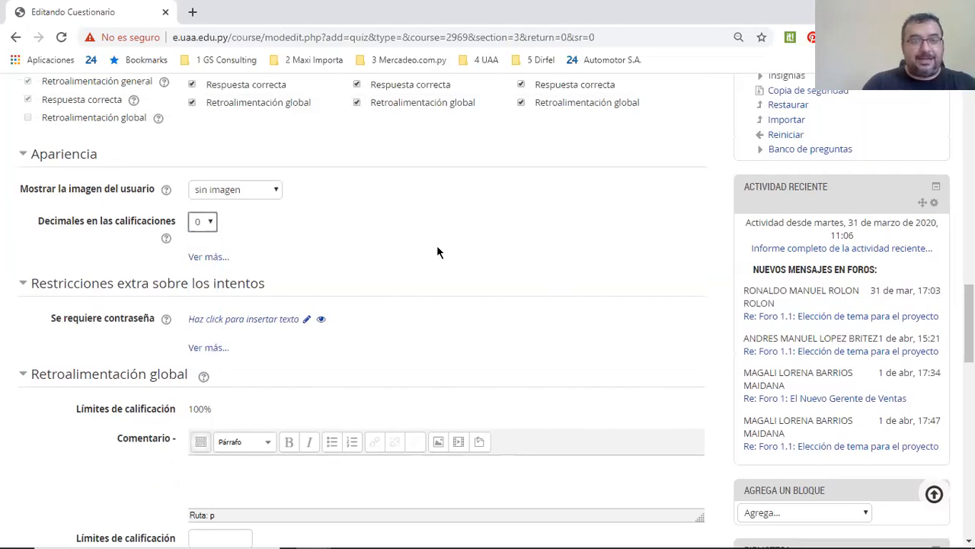
click(274, 192)
click(238, 237)
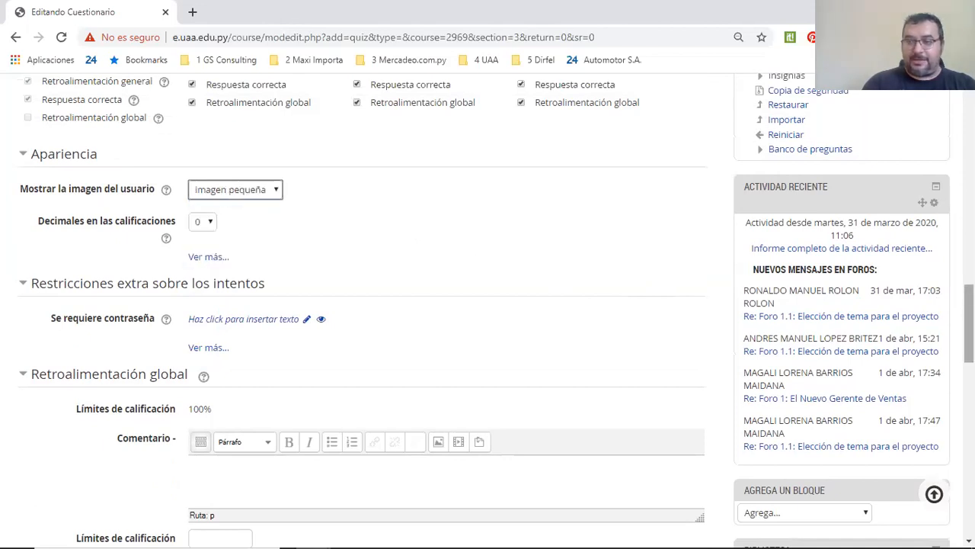
Enter "Felicitaciones!!!" as the overall feedback comment for the 100% grade boundary
scroll(487, 305, down, 4)
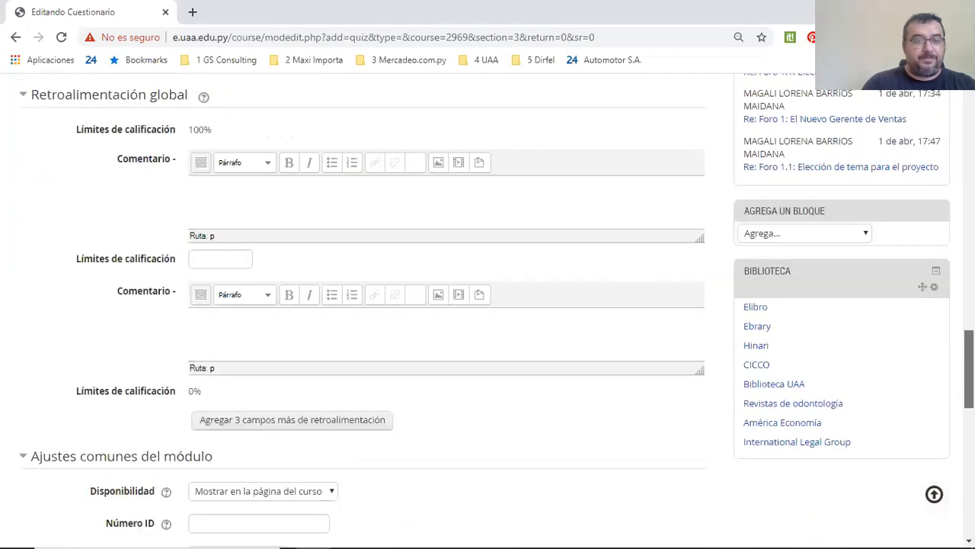
click(267, 206)
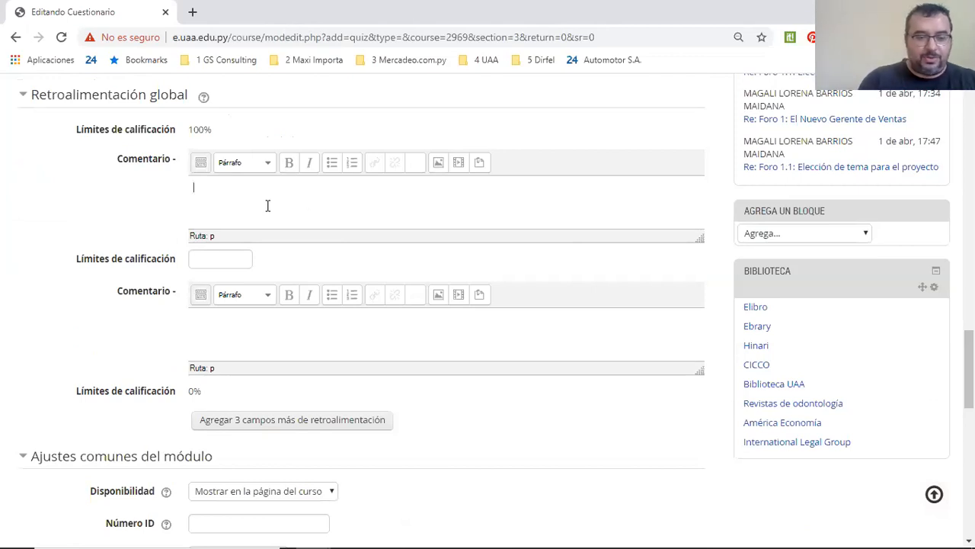
text(Felicitaci)
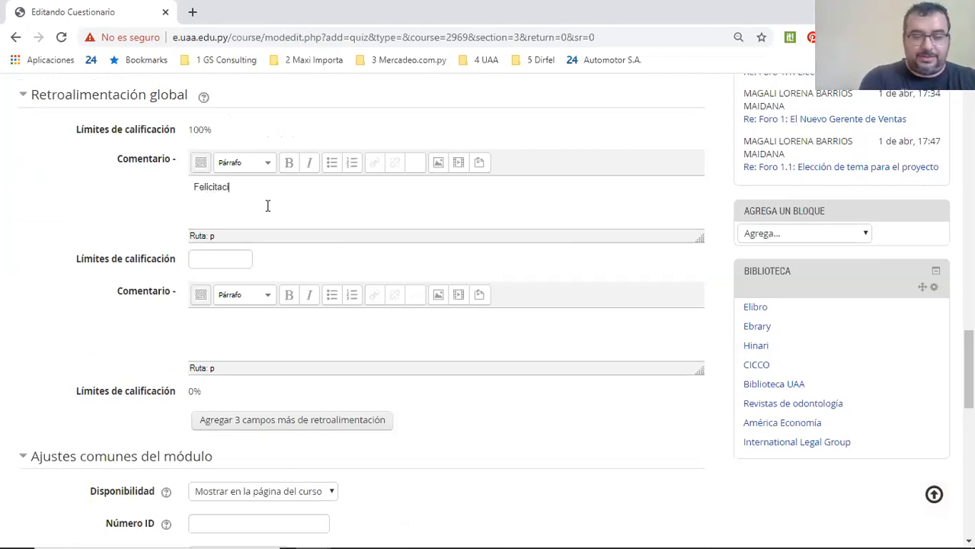
text(ones!!!)
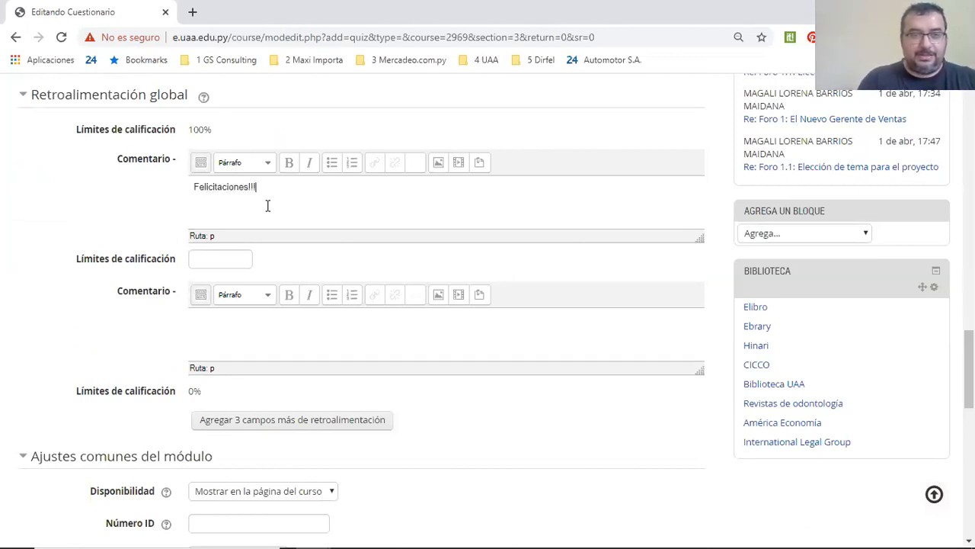
Set the next overall feedback grade boundary to 60% and enter "Tienes que esforzarte más!" as the comment for grades below it
click(261, 334)
click(233, 261)
text(60)
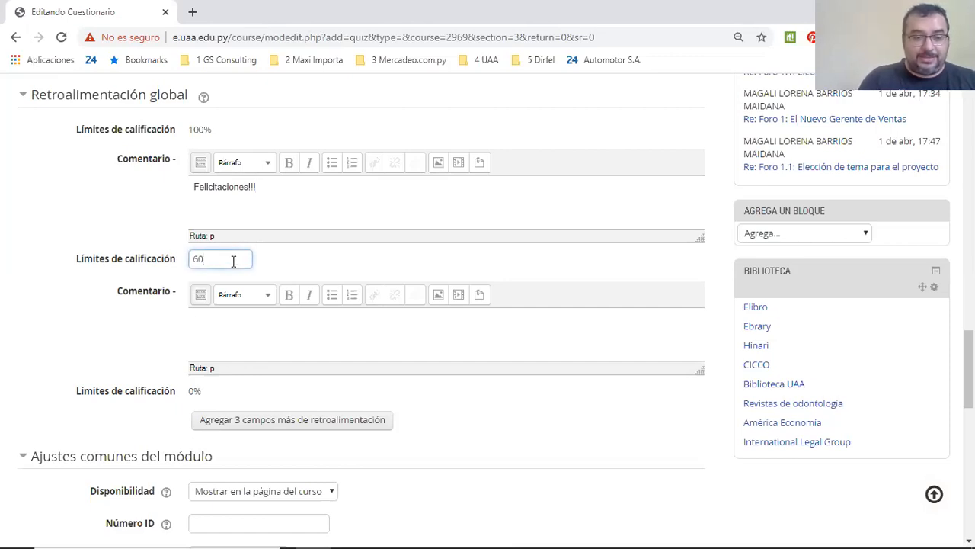
text(%)
click(262, 334)
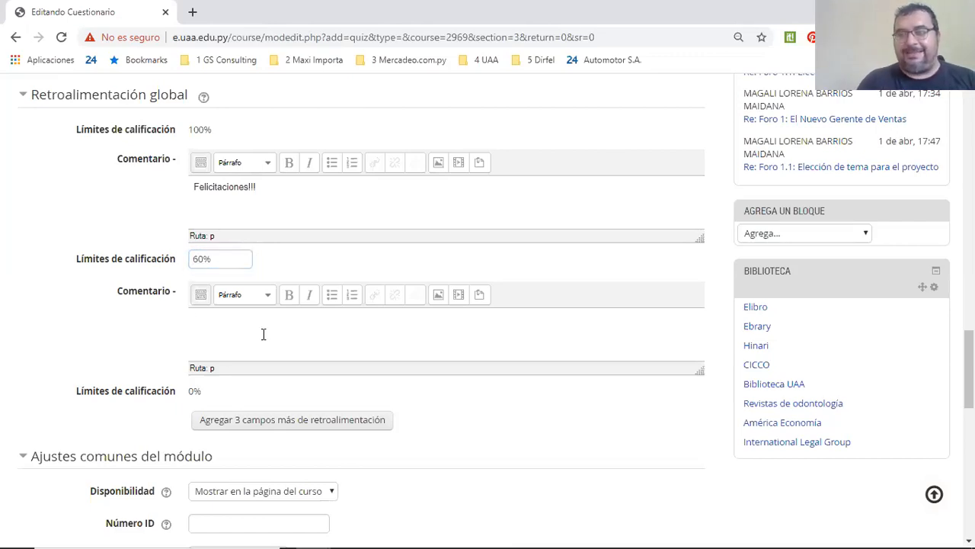
text(Tienes que esf)
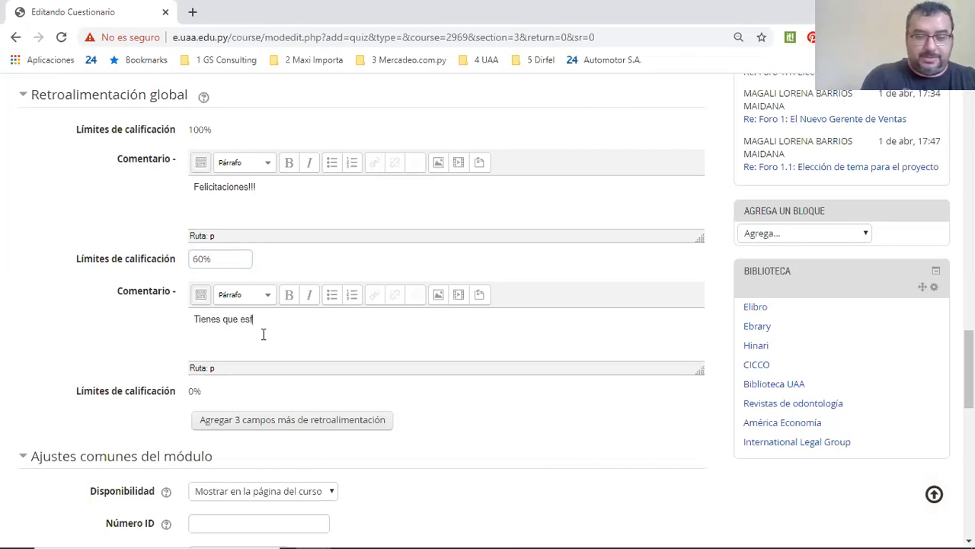
text(orzarte más!)
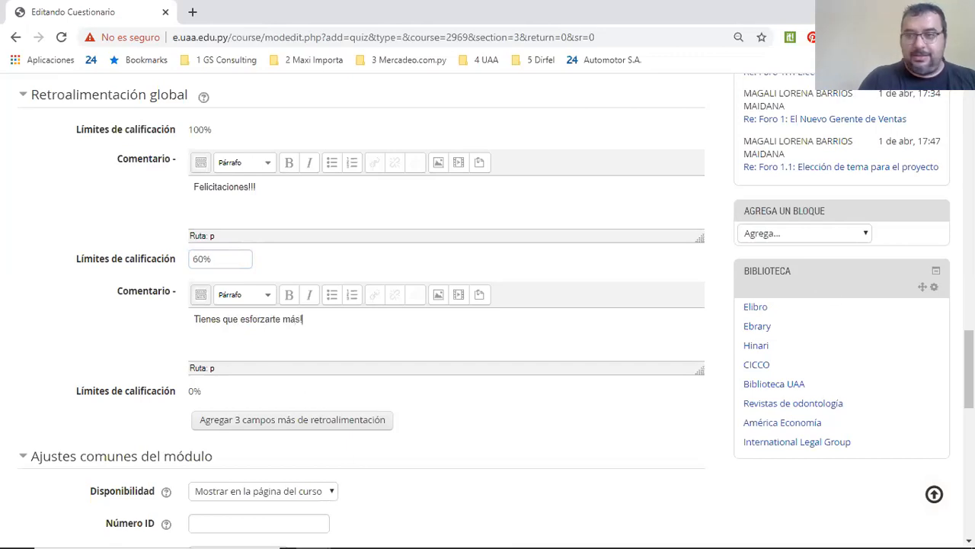
Save the quiz settings, display the quiz and open its question editing page
scroll(970, 369, down, 3)
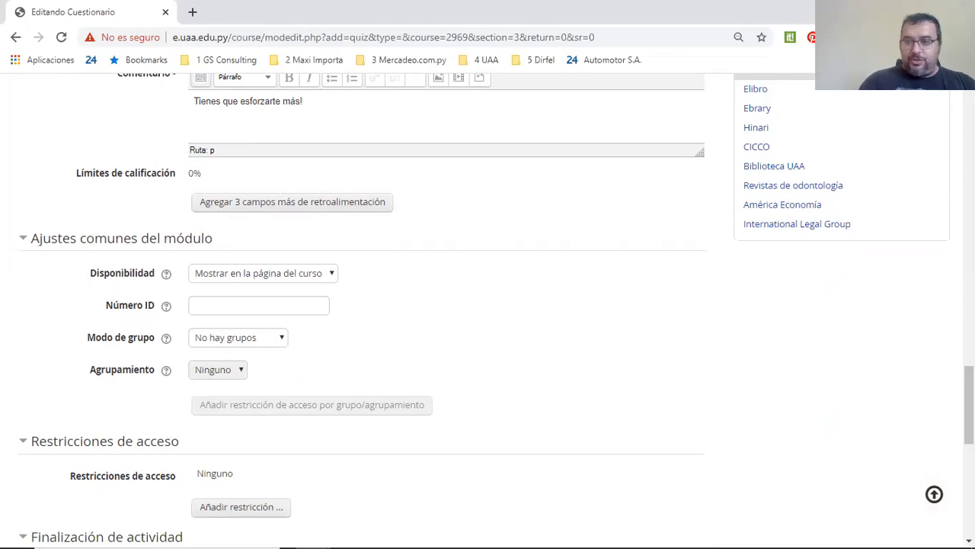
scroll(969, 404, down, 3)
scroll(969, 438, down, 2)
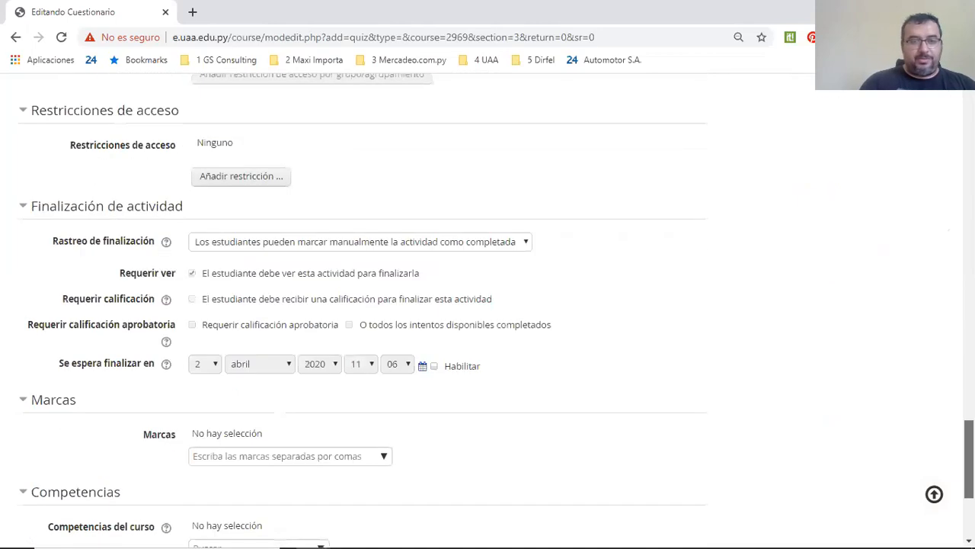
scroll(969, 458, down, 3)
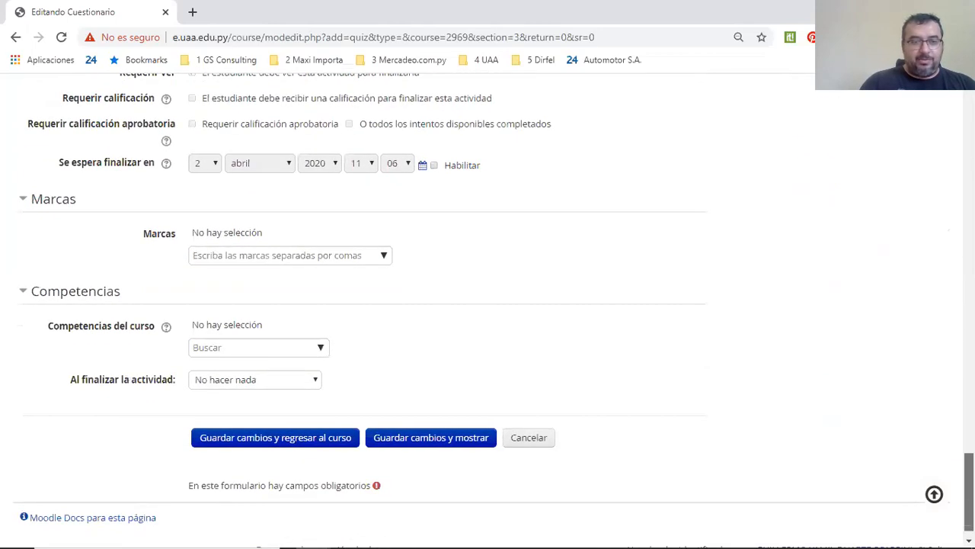
scroll(488, 304, down, 1)
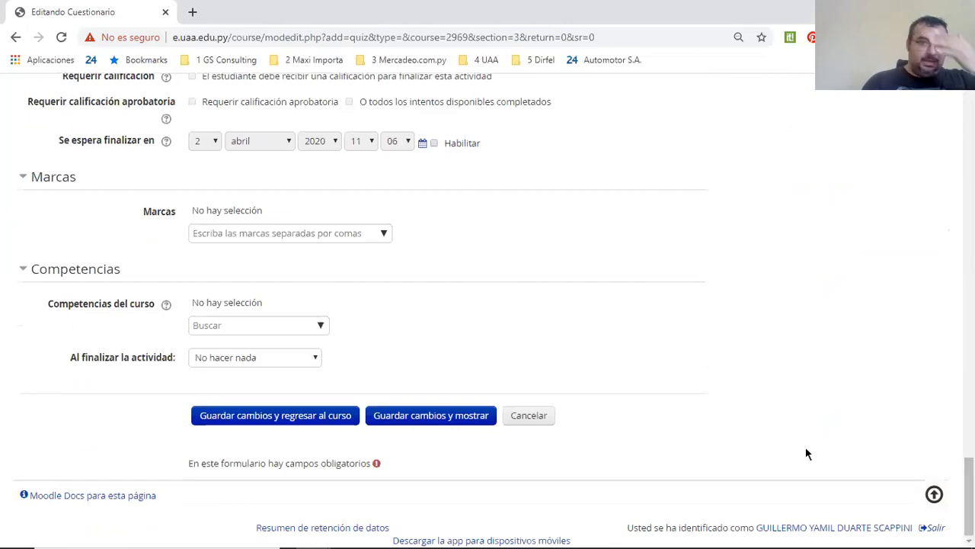
click(419, 419)
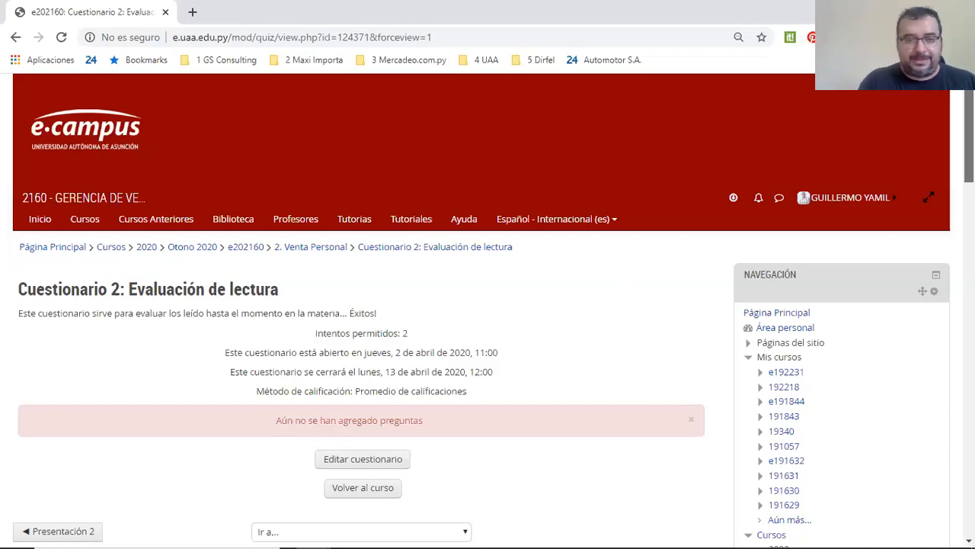
scroll(487, 305, down, 1)
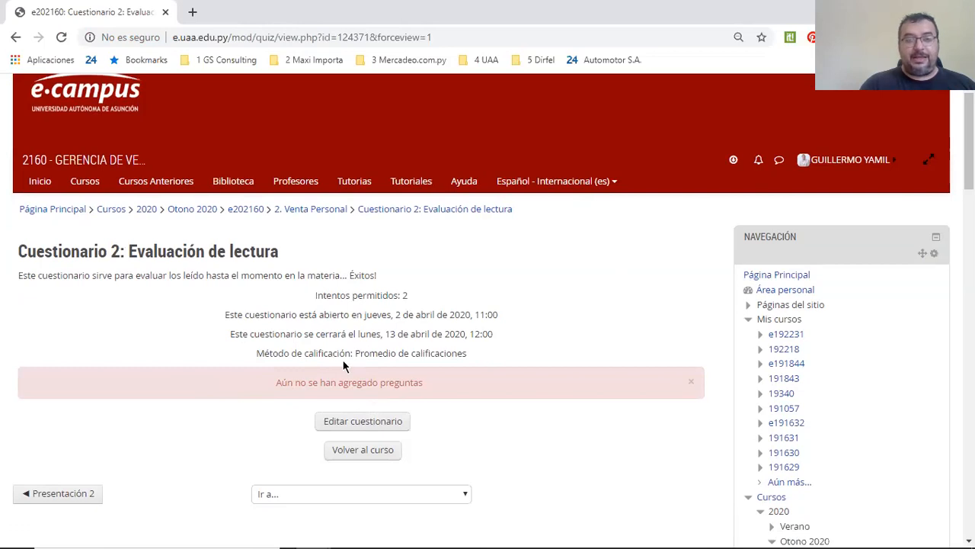
click(359, 421)
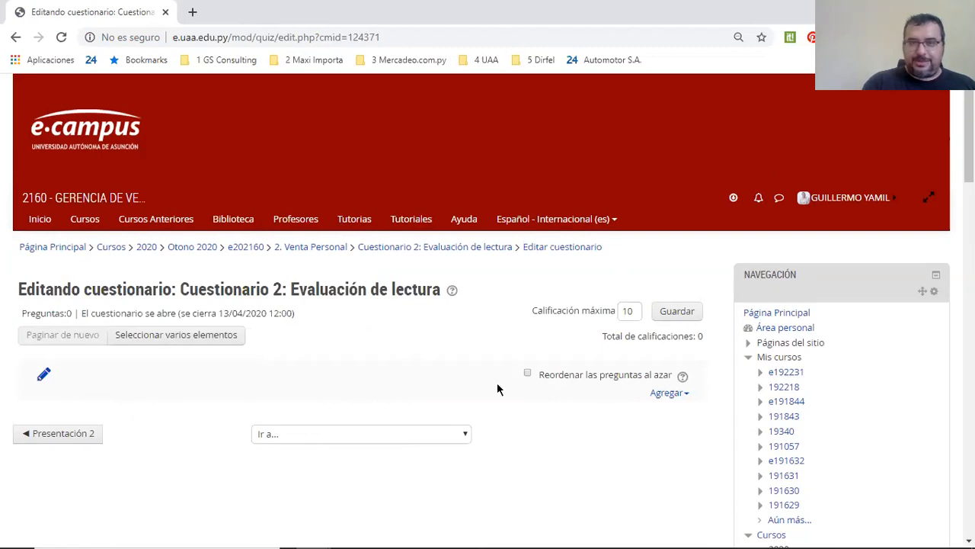
Add both questions of the Capítulo 1 category from the question bank to the quiz
click(668, 396)
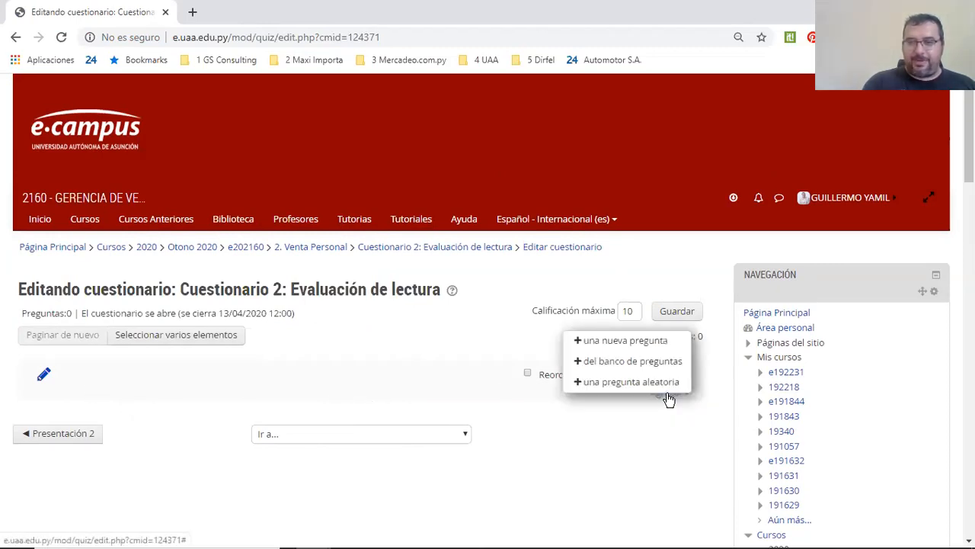
click(622, 364)
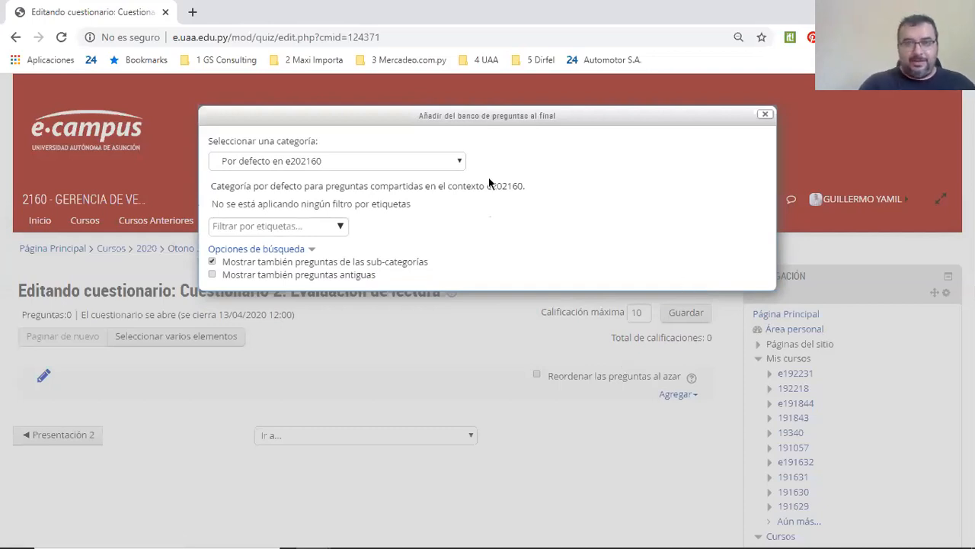
click(459, 163)
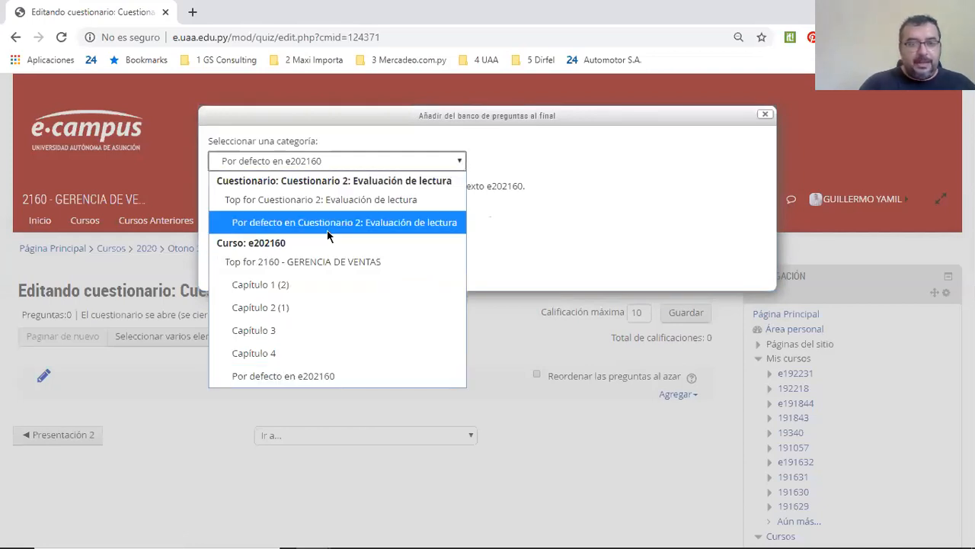
click(272, 287)
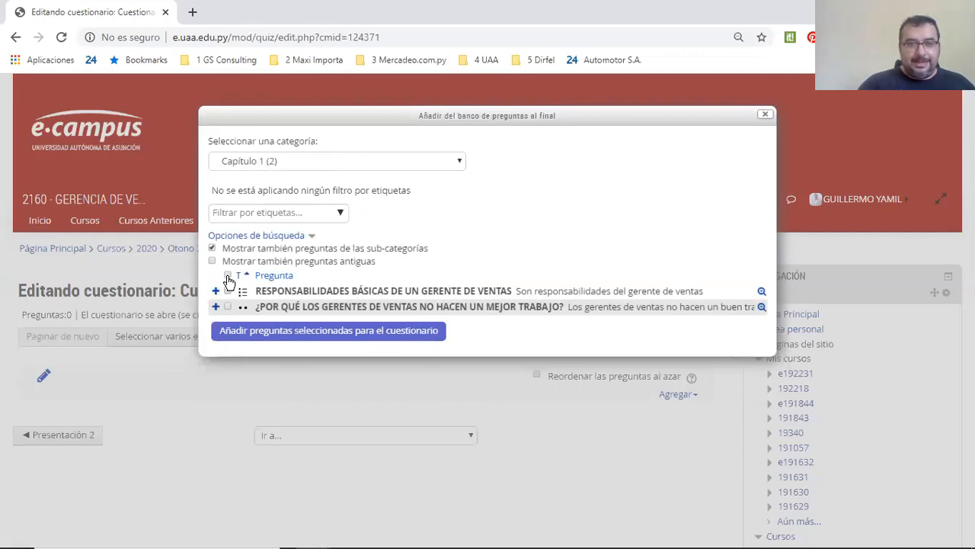
click(227, 291)
click(227, 284)
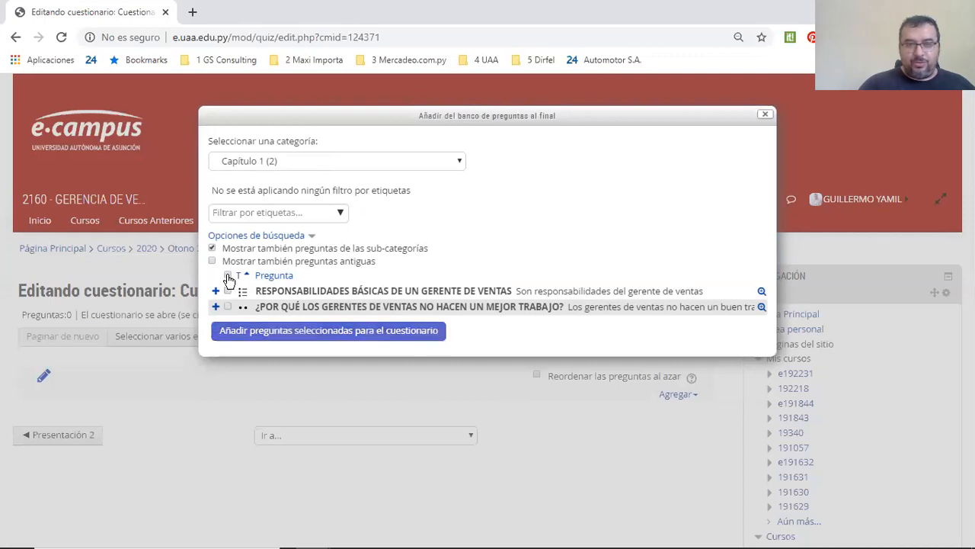
click(228, 277)
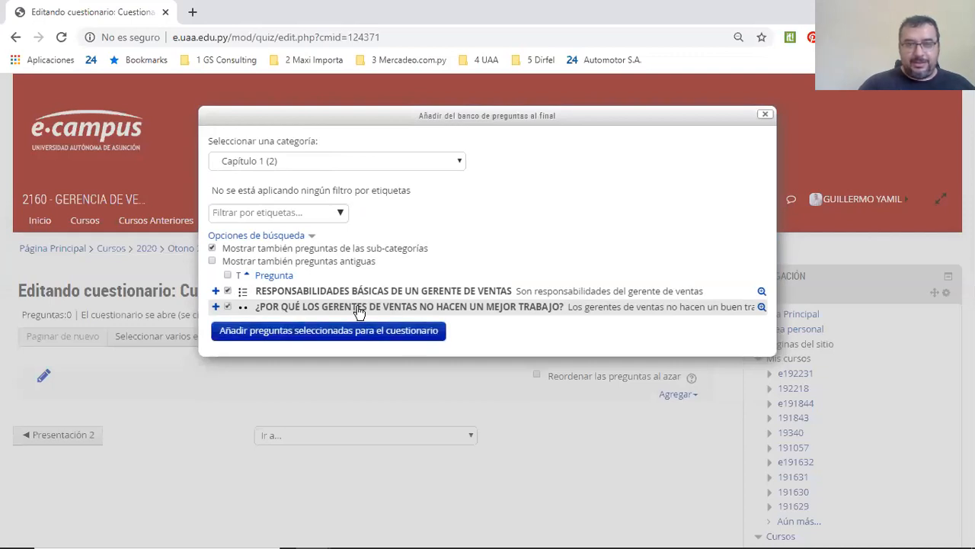
click(300, 342)
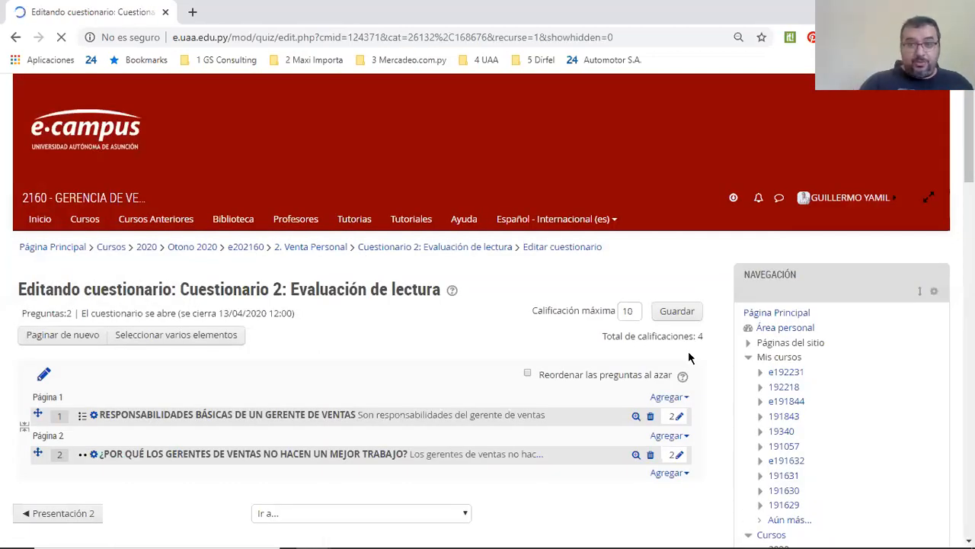
Add the question "EL PROFESIONAL DE VENTAS" from the question bank category "Top for 2160 - GERENCIA DE VENTAS" to the end of the quiz
click(669, 474)
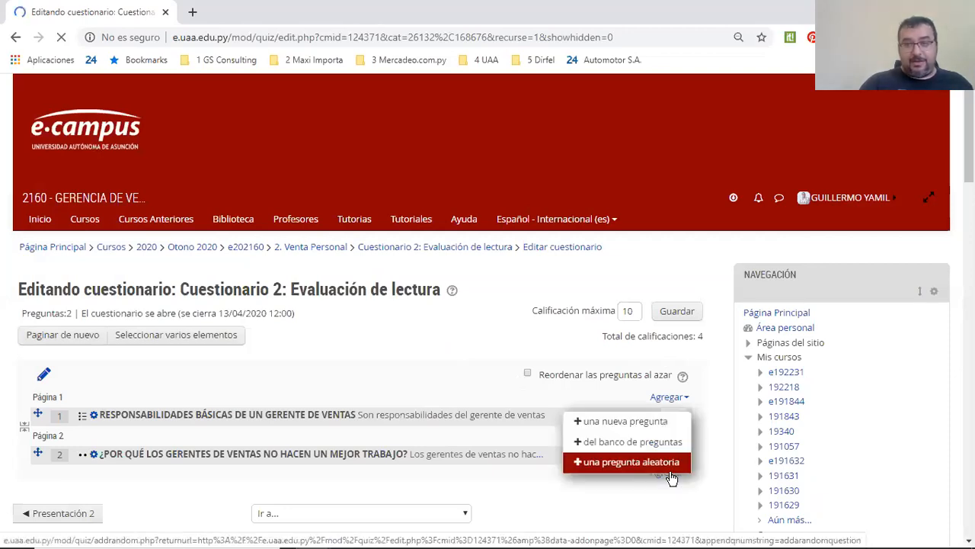
click(659, 446)
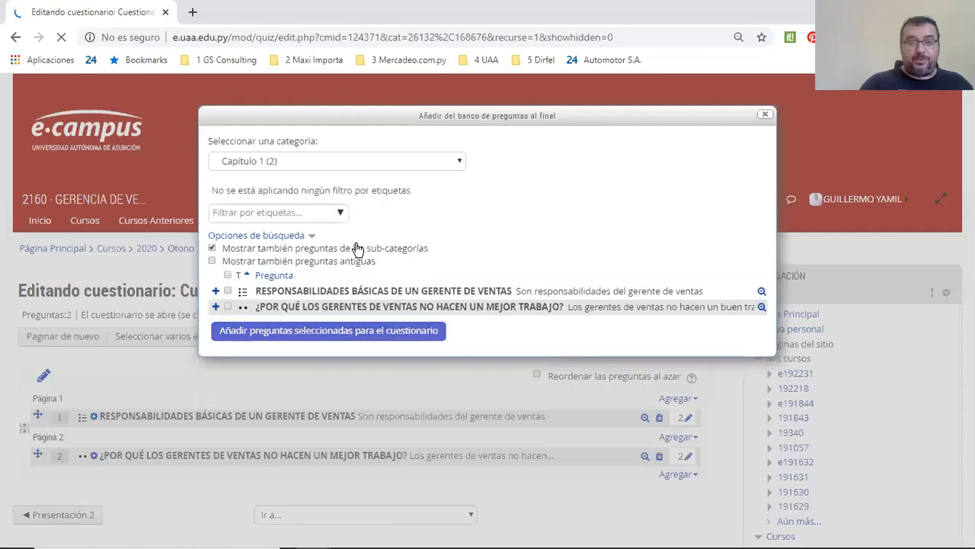
click(460, 160)
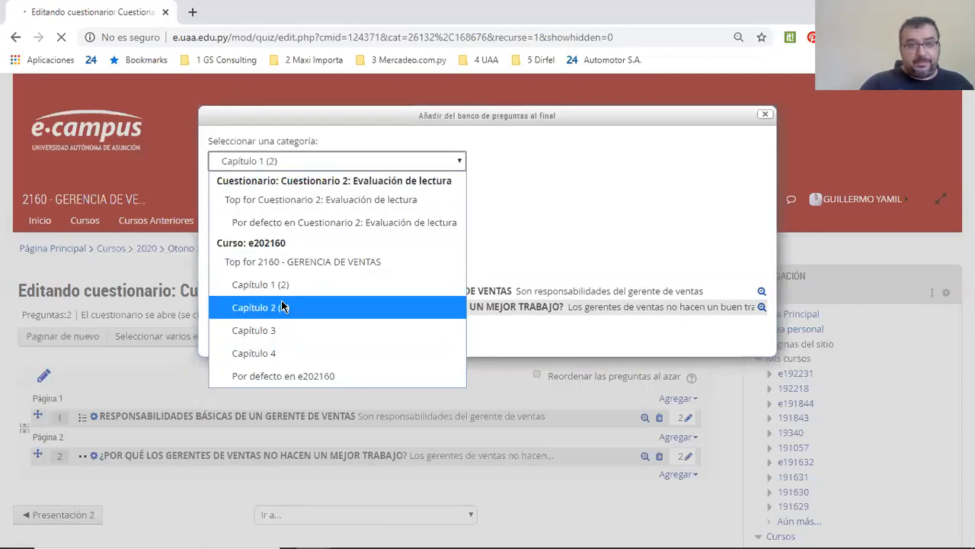
click(303, 262)
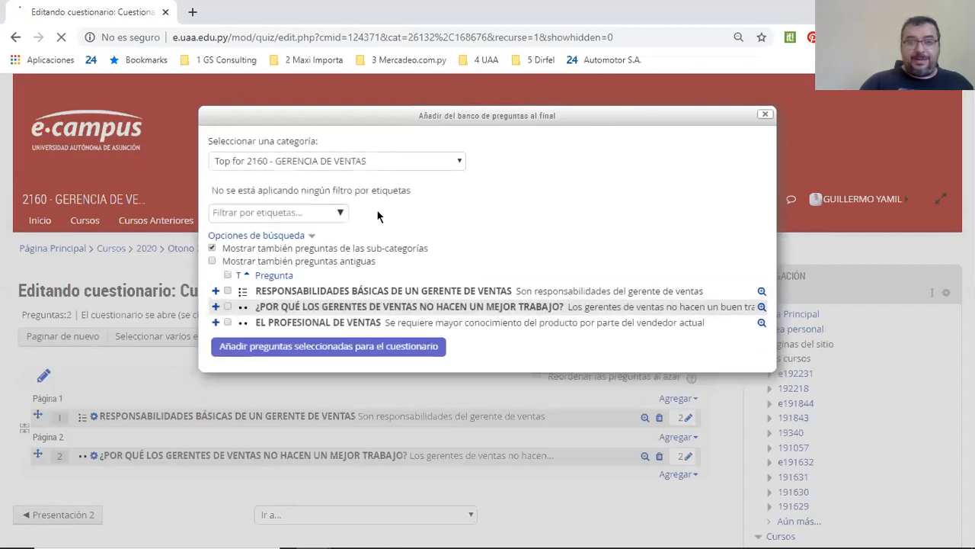
click(458, 160)
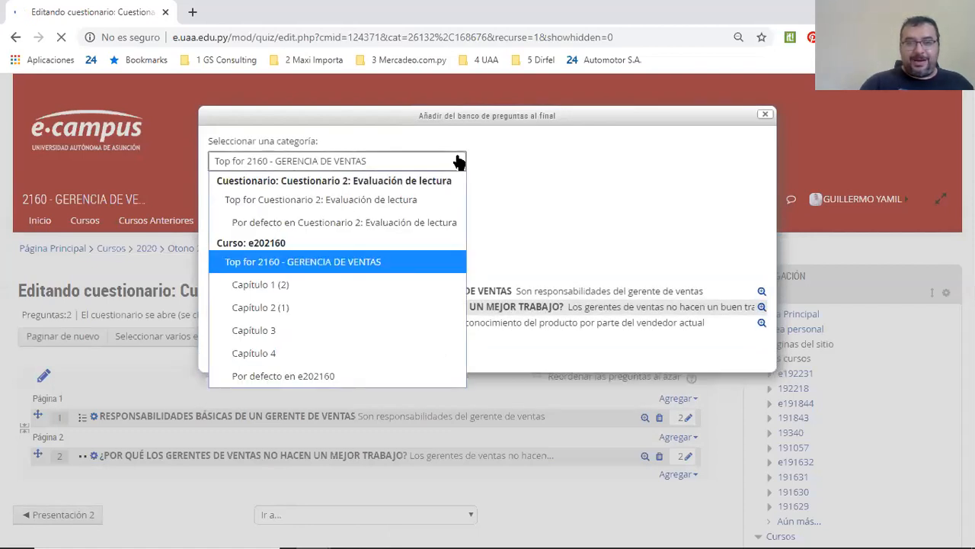
click(282, 263)
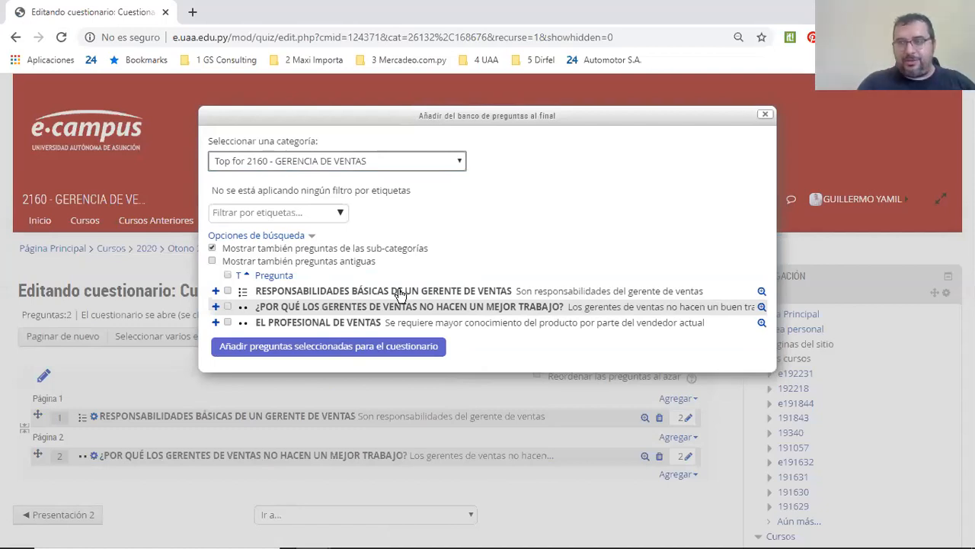
click(459, 165)
click(460, 165)
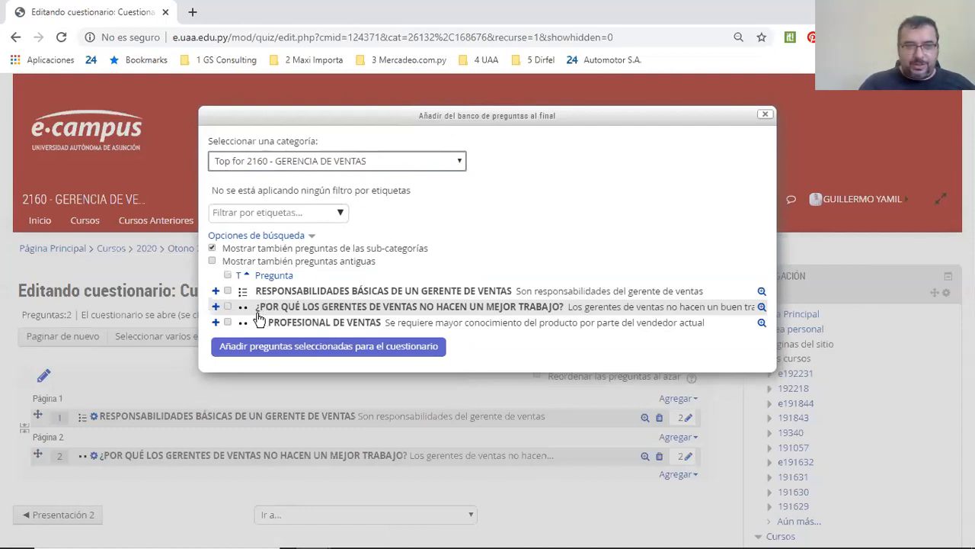
click(228, 323)
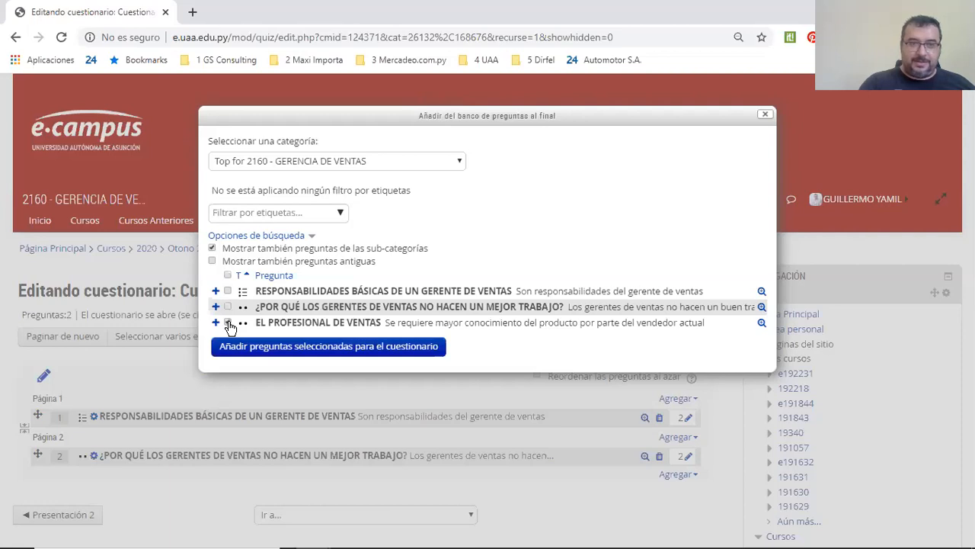
click(312, 347)
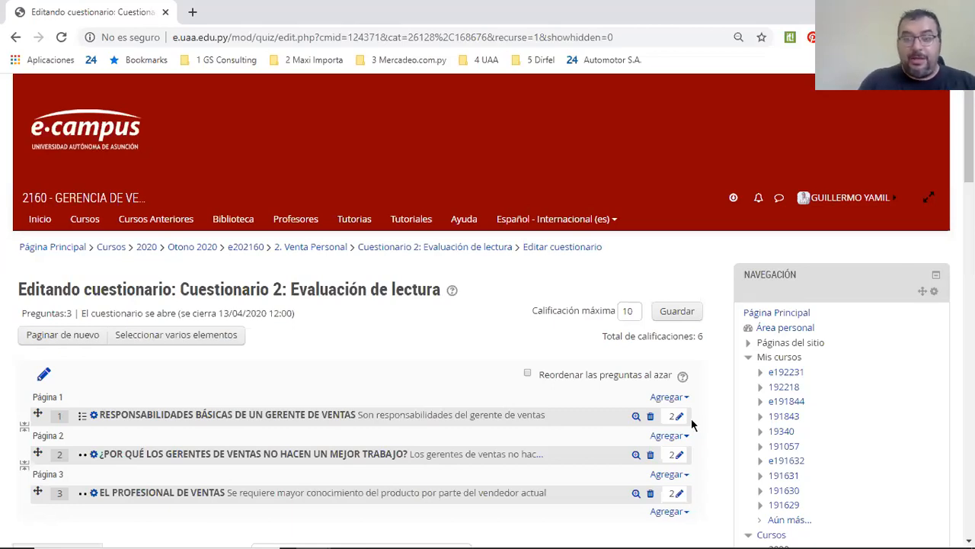
Save the quiz with a maximum grade of 10
click(631, 310)
double_click(625, 310)
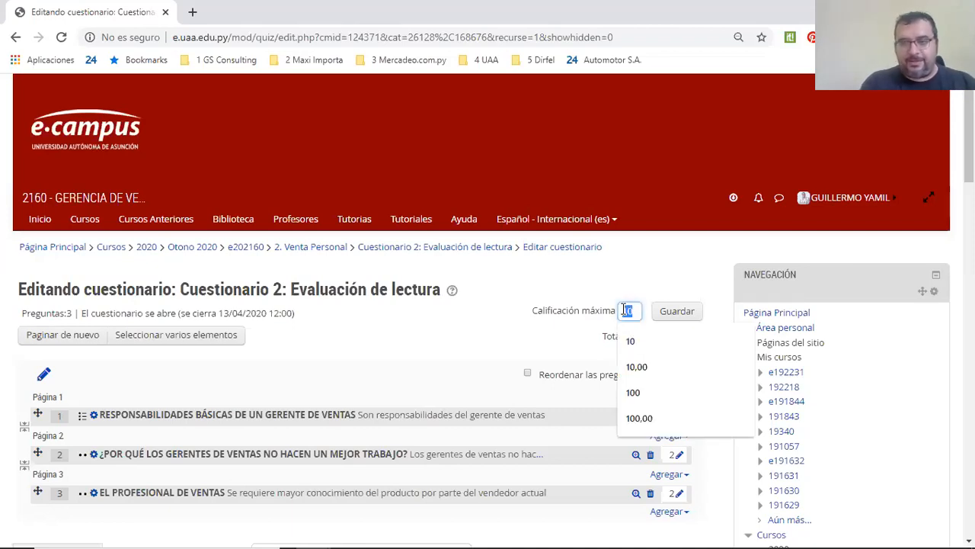
click(554, 344)
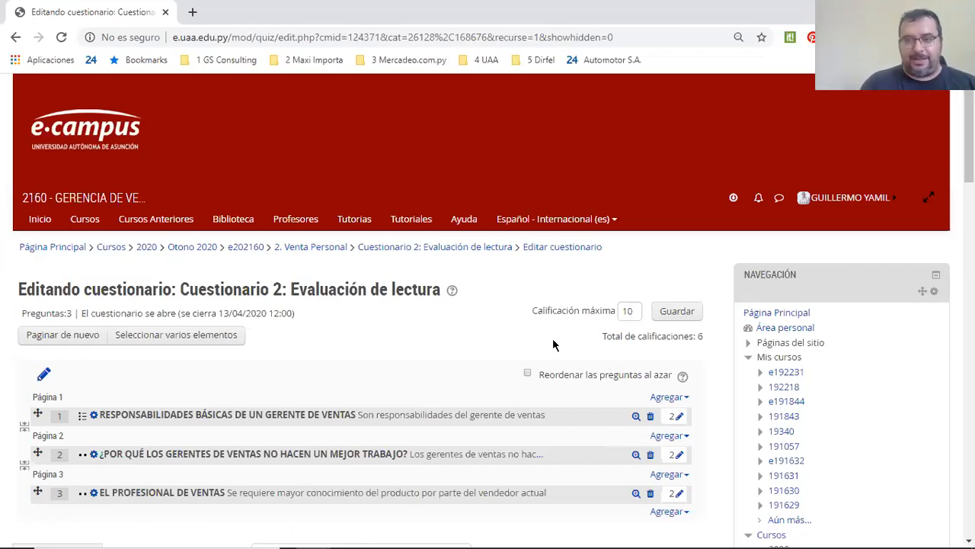
click(678, 311)
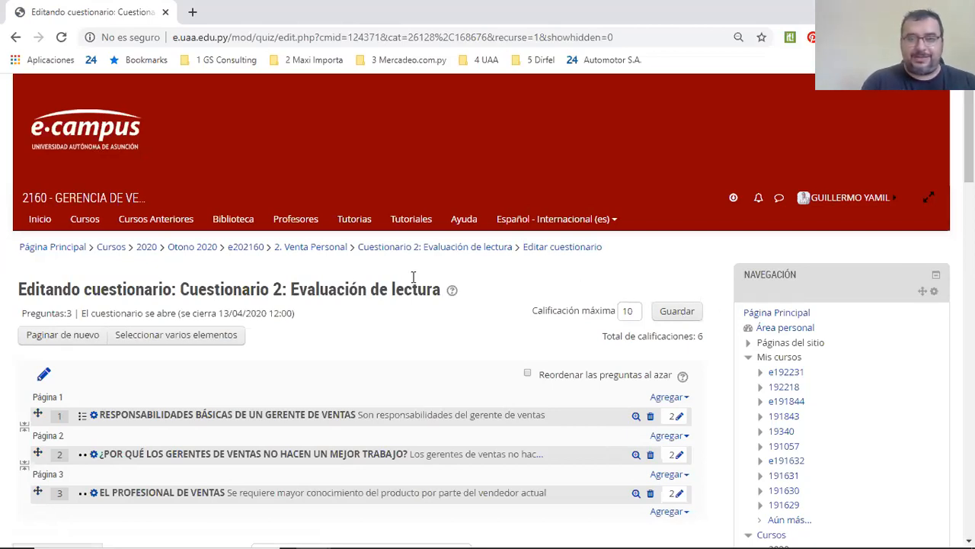
On the e202160 course page, duplicate the "Consignas" label of topic 1 and move the copy above Cuestionario 2 in "2. Venta Personal"
click(253, 252)
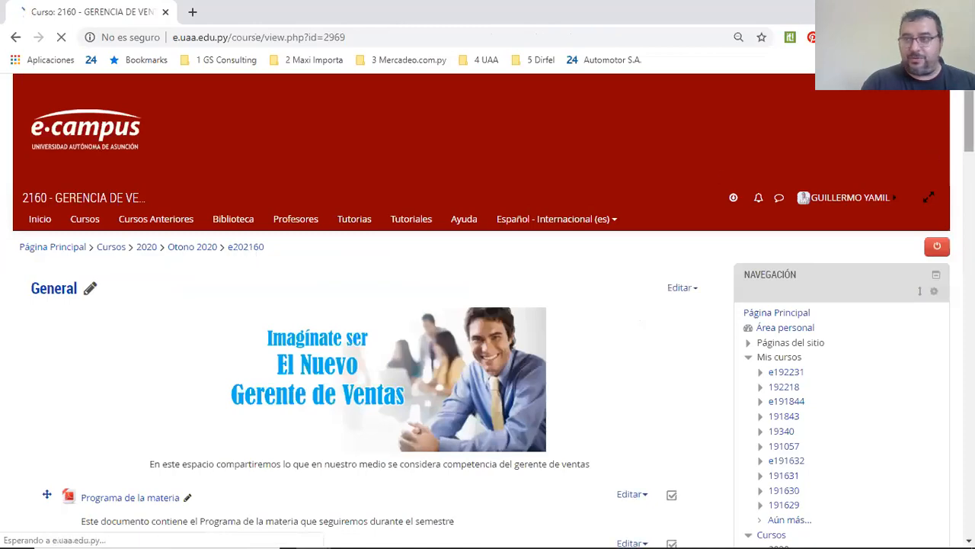
scroll(821, 163, down, 2)
scroll(488, 311, down, 10)
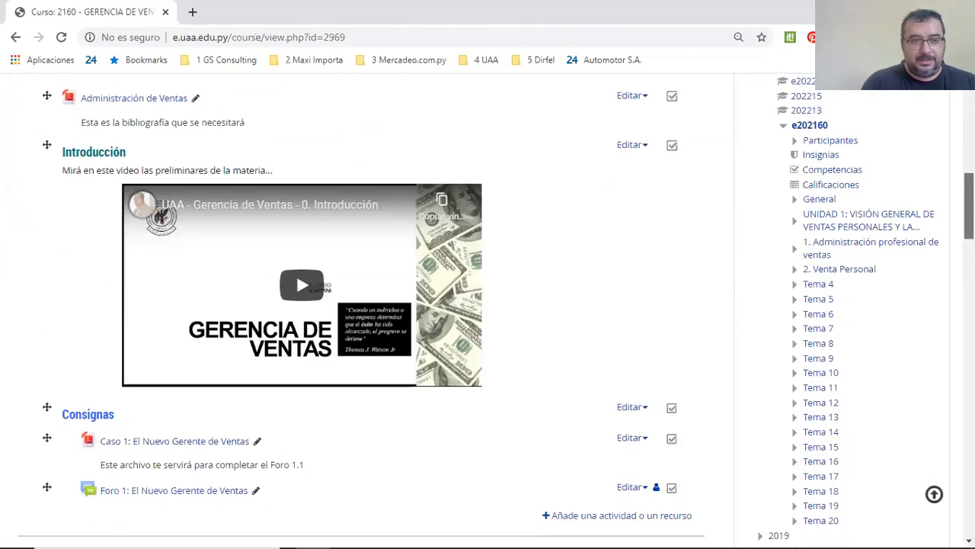
scroll(487, 311, down, 8)
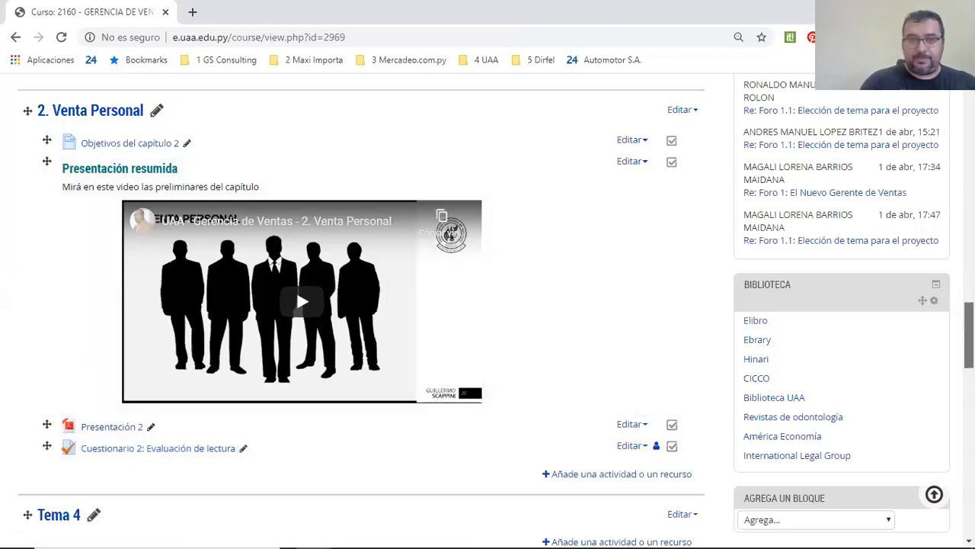
scroll(968, 328, up, 3)
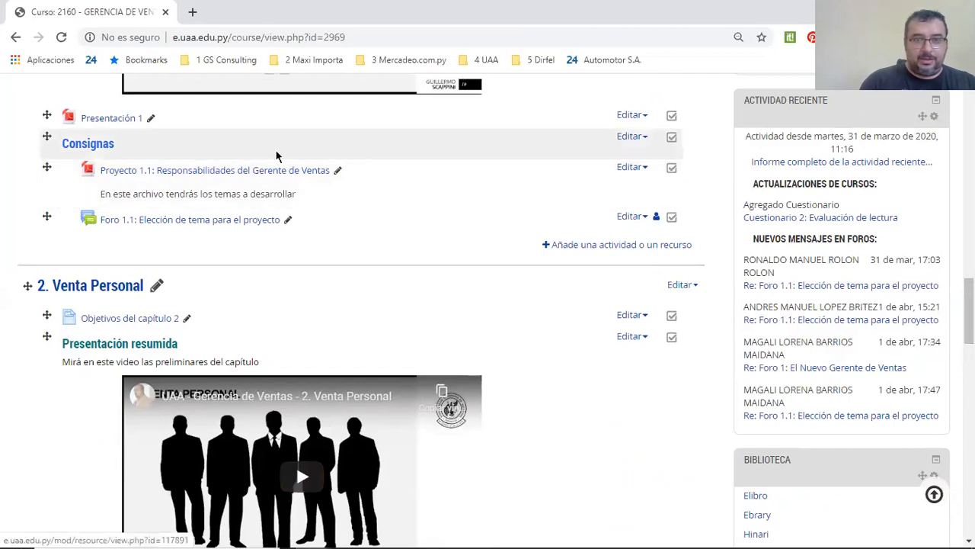
click(623, 140)
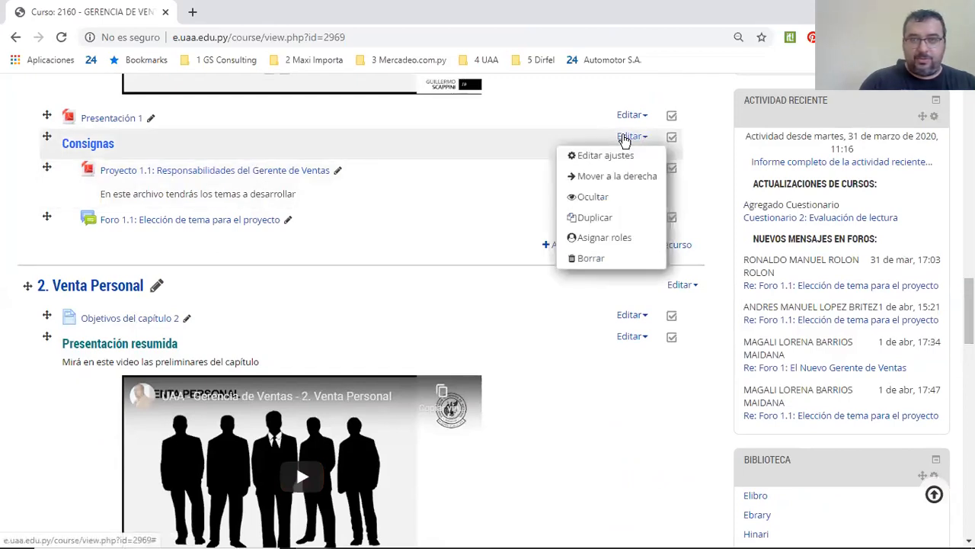
click(599, 219)
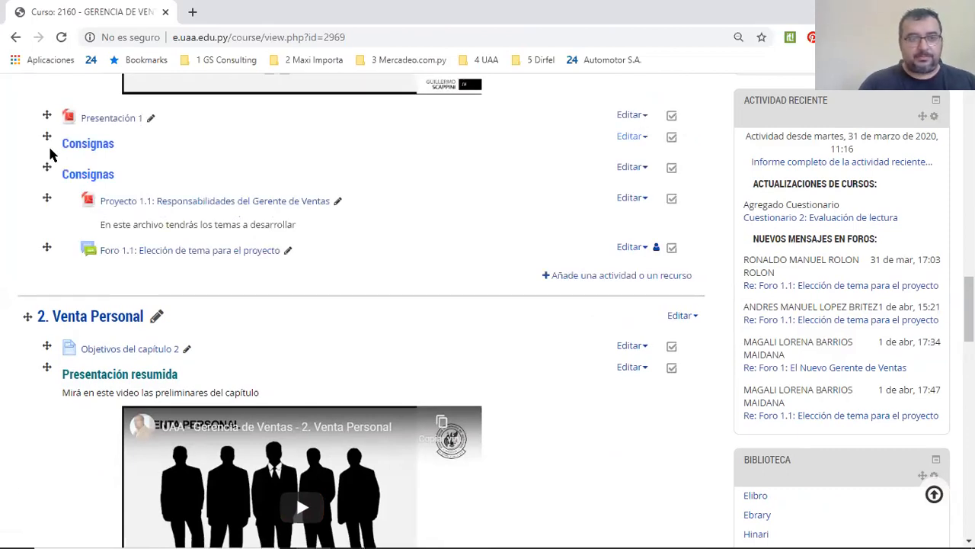
drag(48, 167, 63, 484)
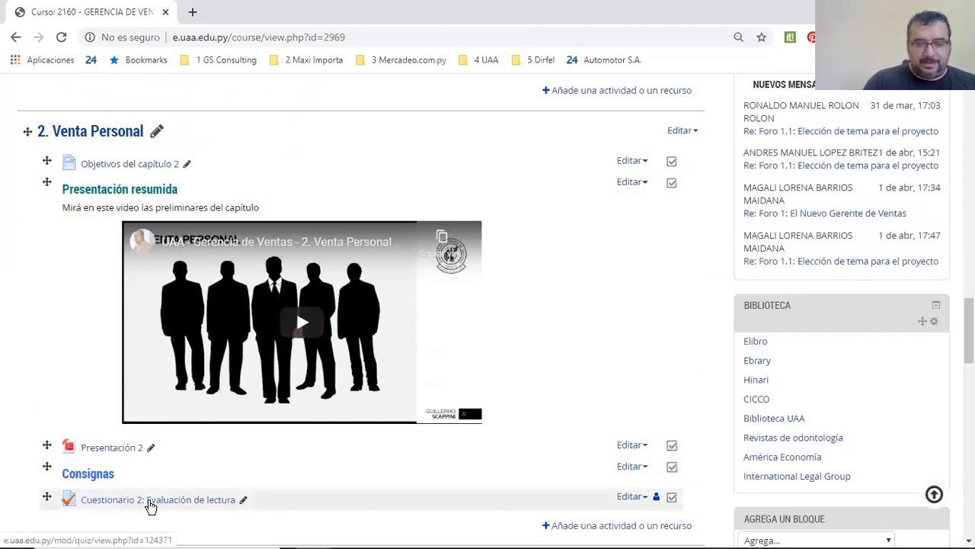
Start a preview of Cuestionario 2 and answer question 1 with "Plan y presupuesto de ventas" and "Determinación del tamaño de la organización de ventas"
click(151, 500)
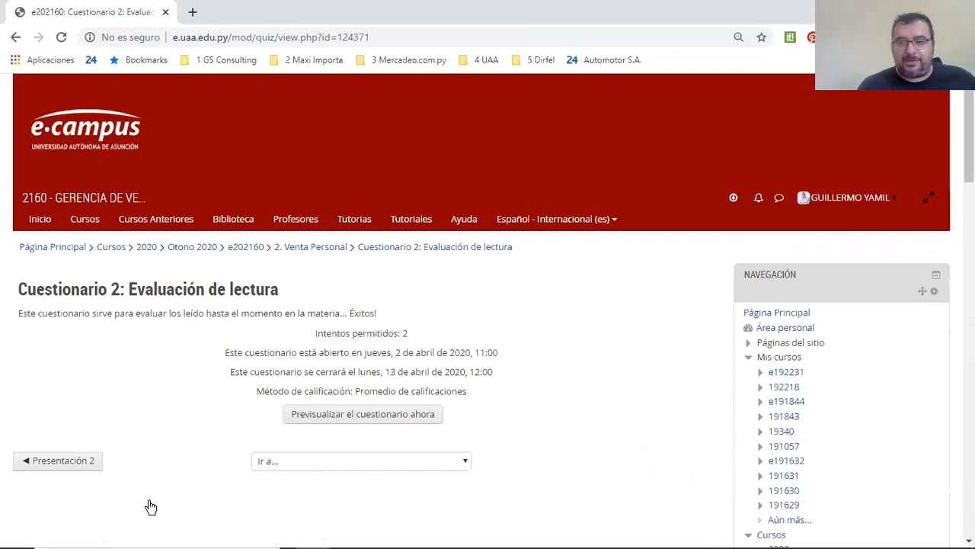
click(365, 417)
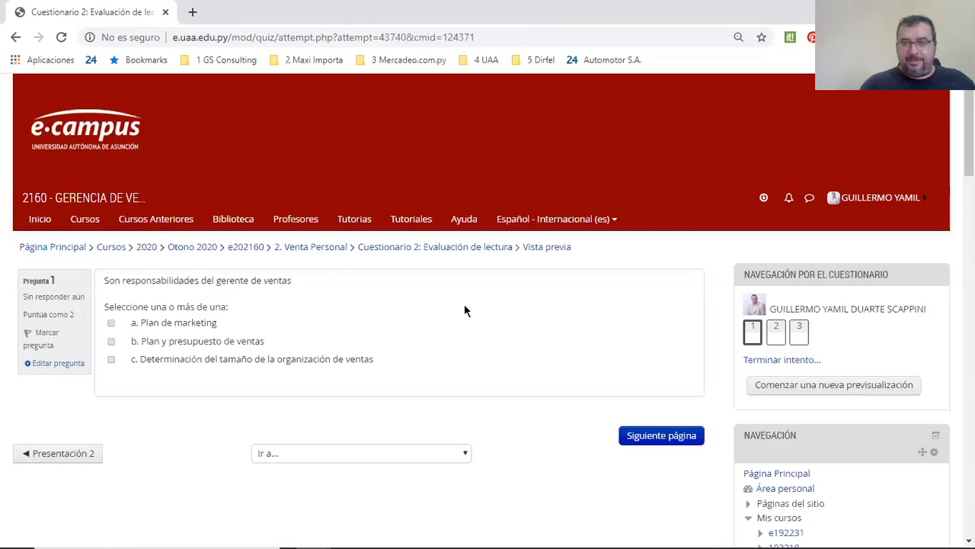
click(111, 341)
click(111, 359)
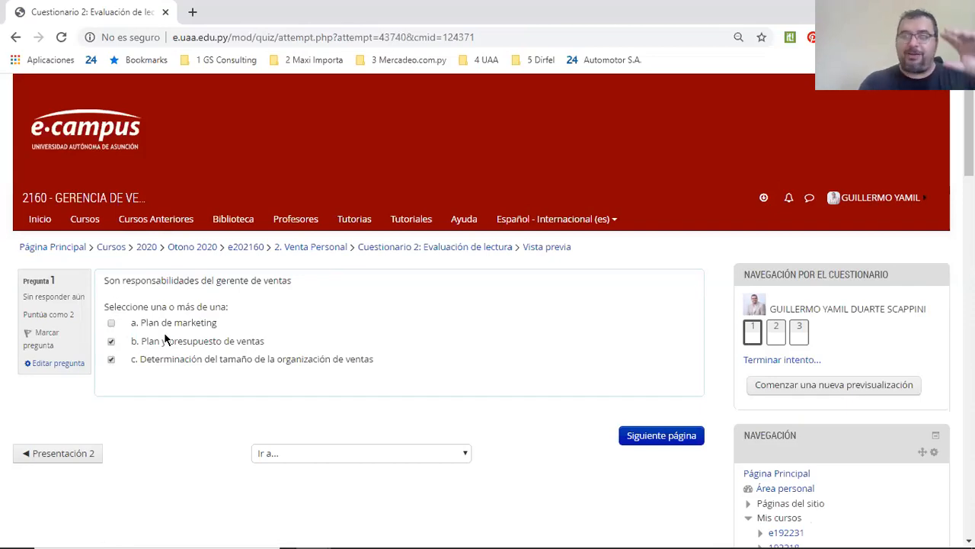
click(663, 433)
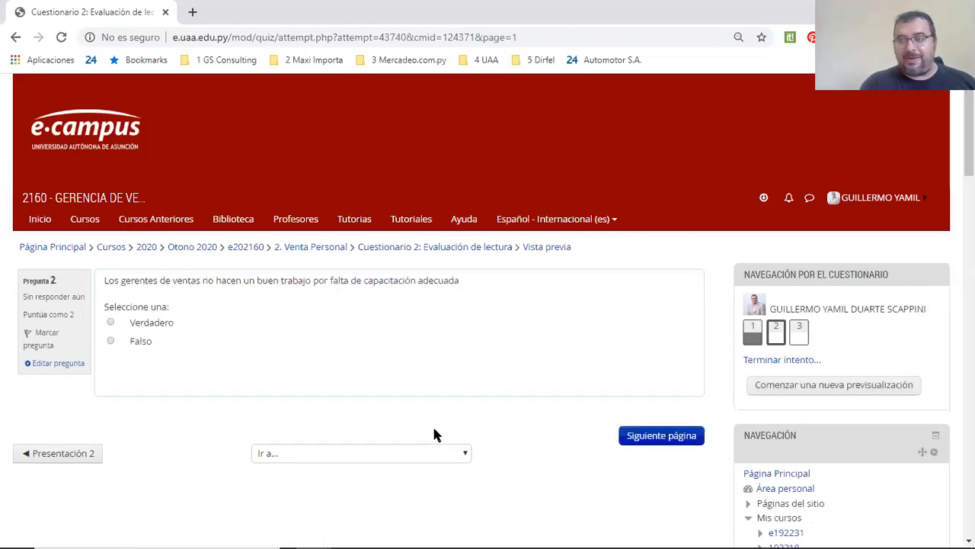
Answer questions 2 and 3 with "Verdadero", finish the attempt and submit all answers
click(113, 327)
click(681, 434)
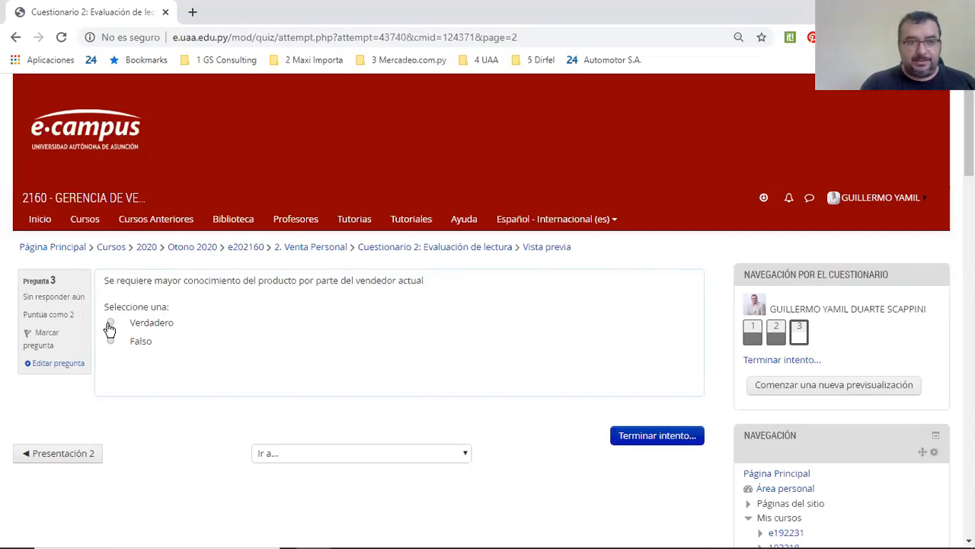
click(111, 324)
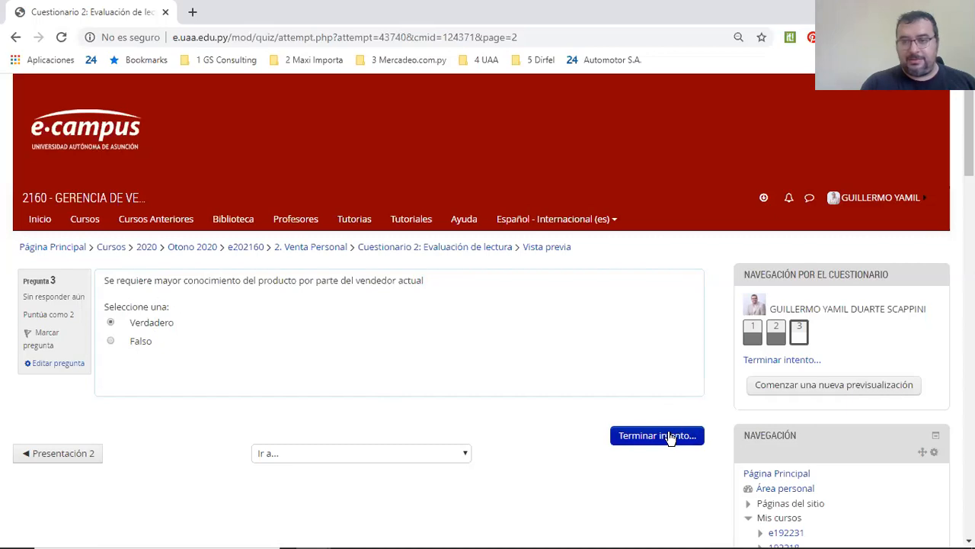
click(669, 431)
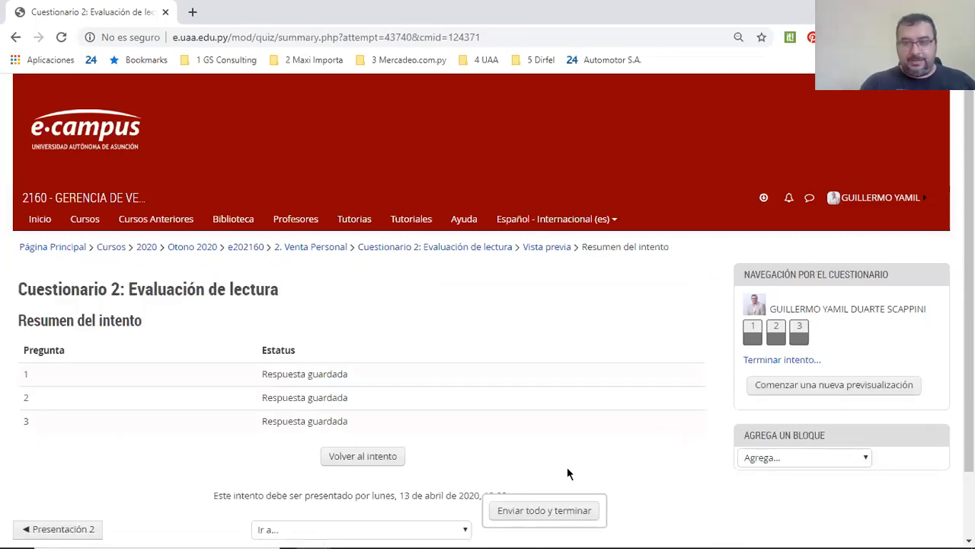
click(560, 516)
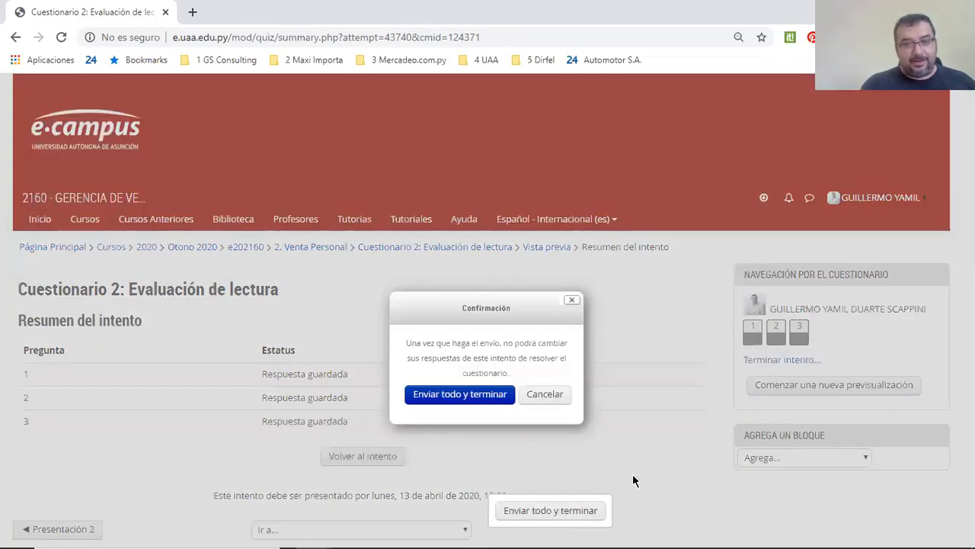
click(461, 394)
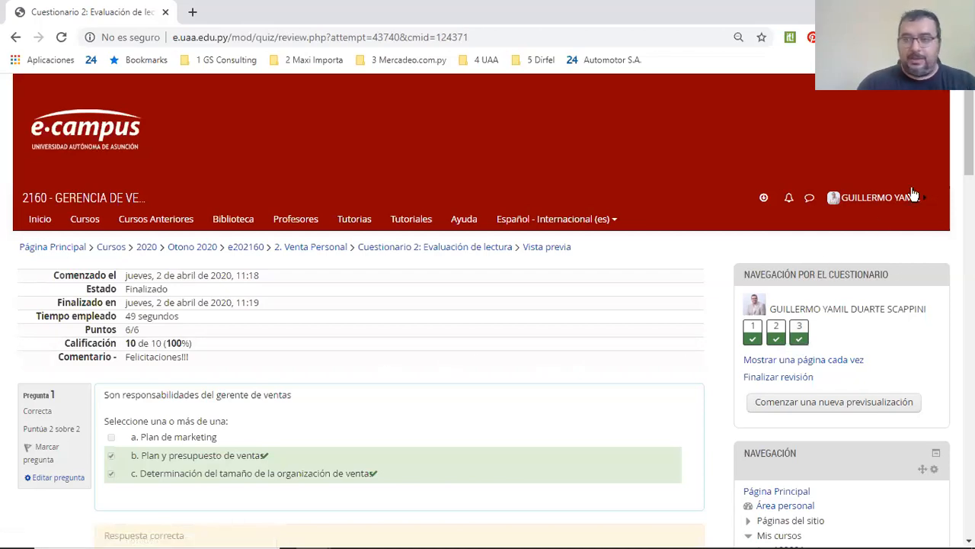
Check the marked answers and feedback for each question of the submitted attempt, and finish the review
scroll(467, 342, down, 2)
scroll(466, 341, down, 4)
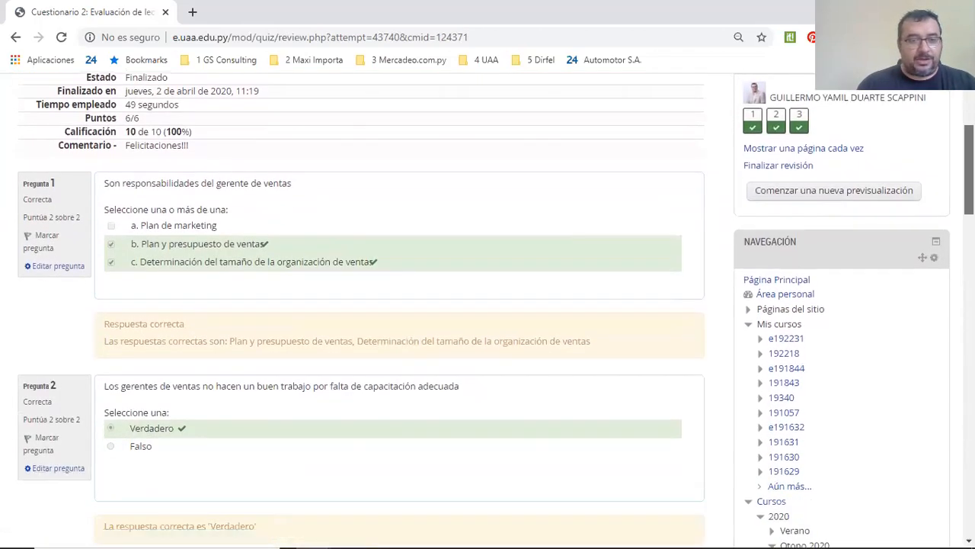
scroll(466, 341, down, 2)
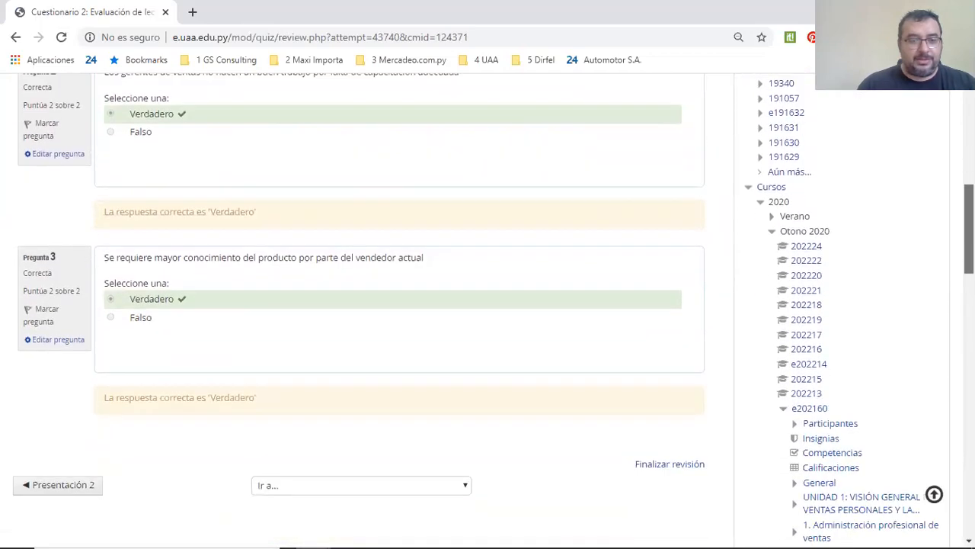
scroll(466, 341, up, 1)
scroll(467, 341, down, 1)
scroll(400, 305, down, 2)
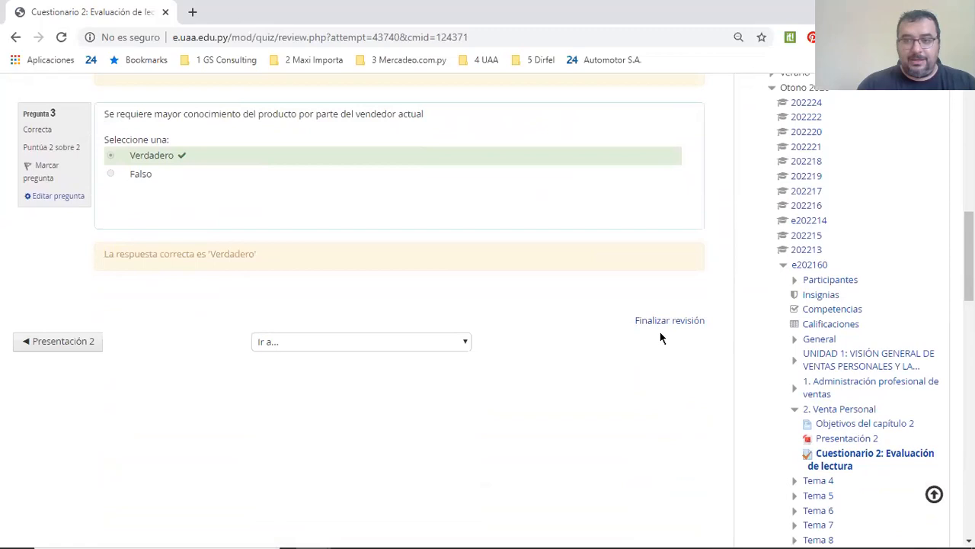
click(665, 323)
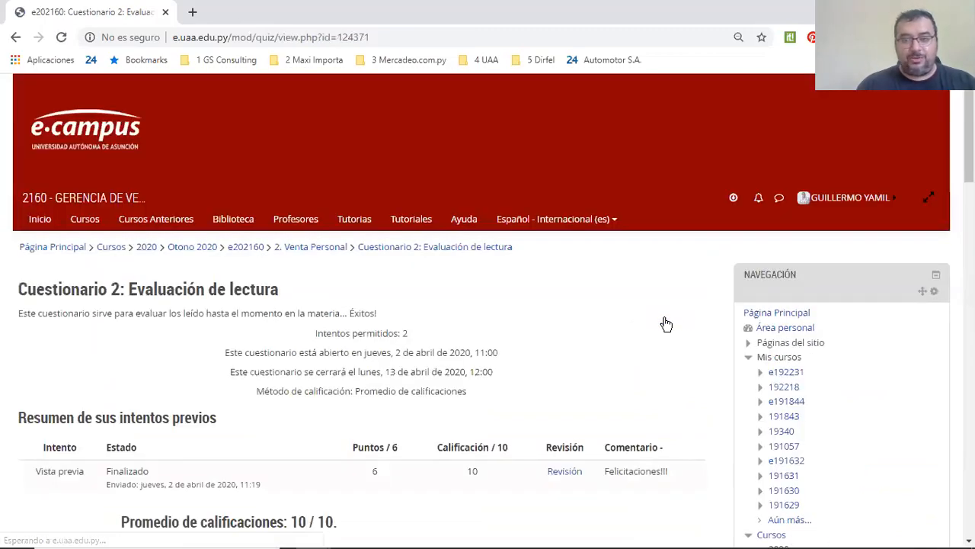
Examine the points and the grade of the preview attempt in the summary of previous attempts
scroll(822, 206, down, 2)
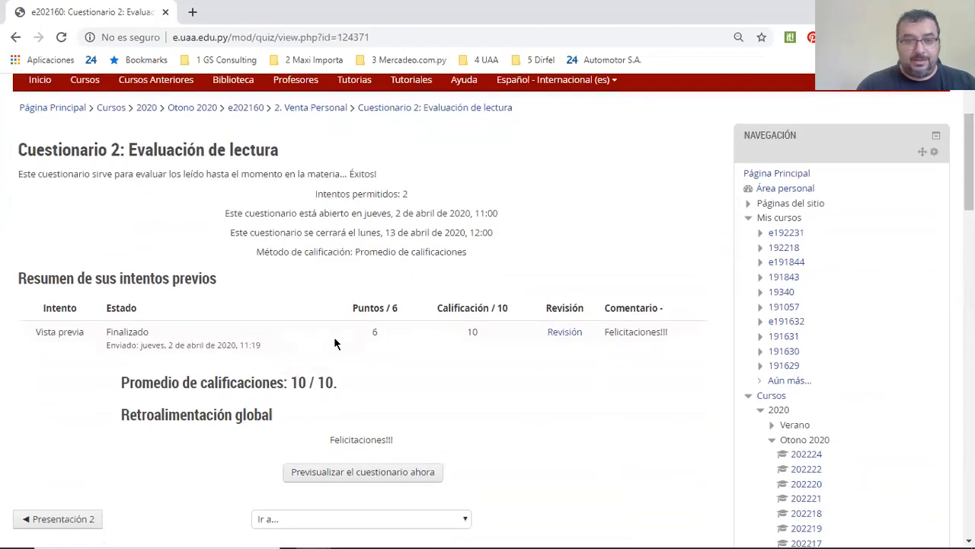
double_click(374, 333)
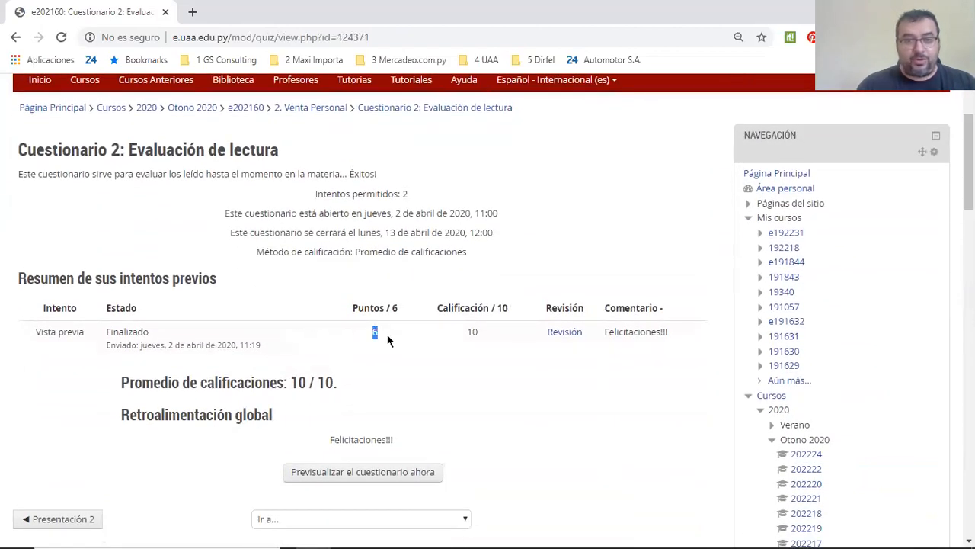
double_click(471, 331)
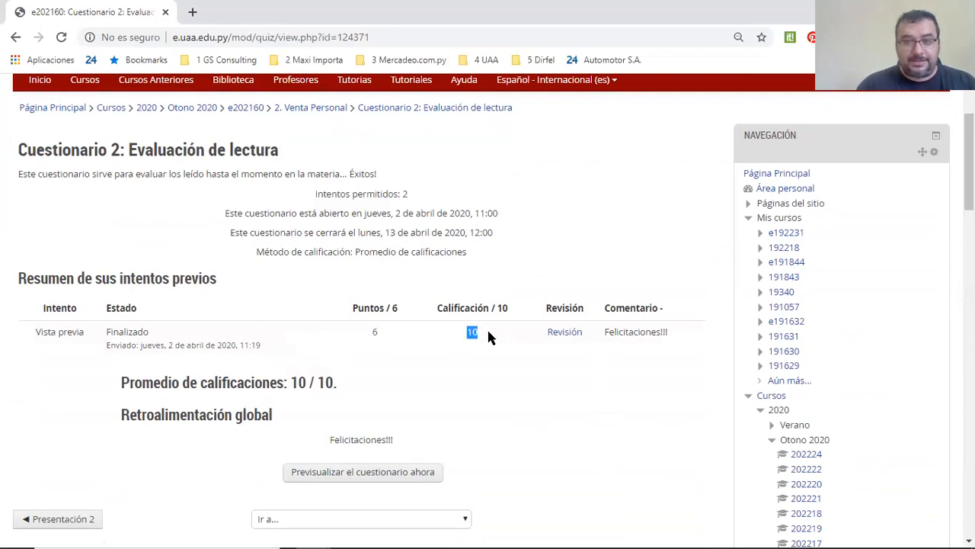